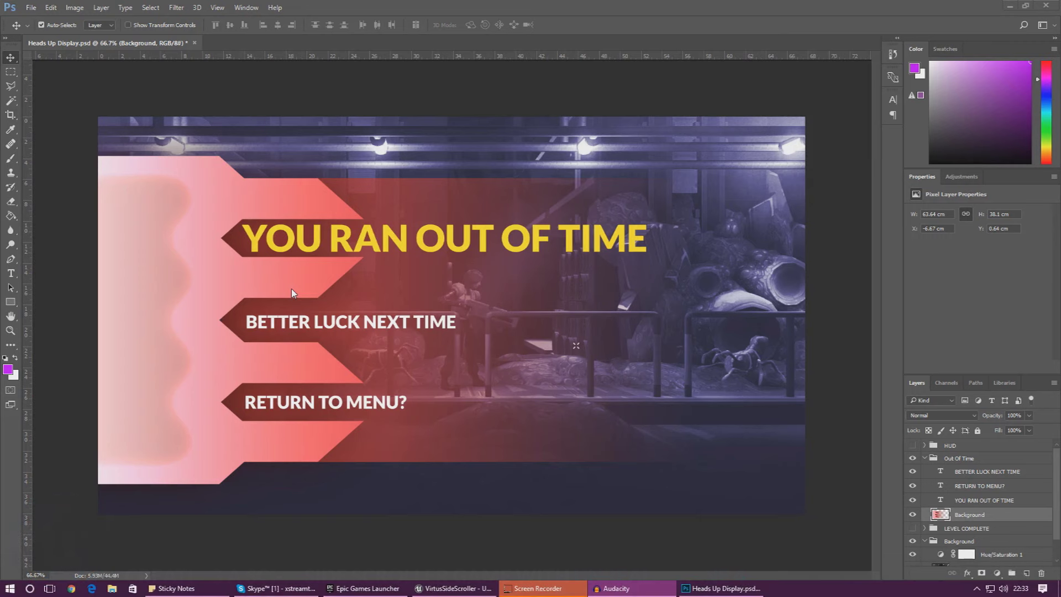
left_click(299, 296)
left_click(322, 302)
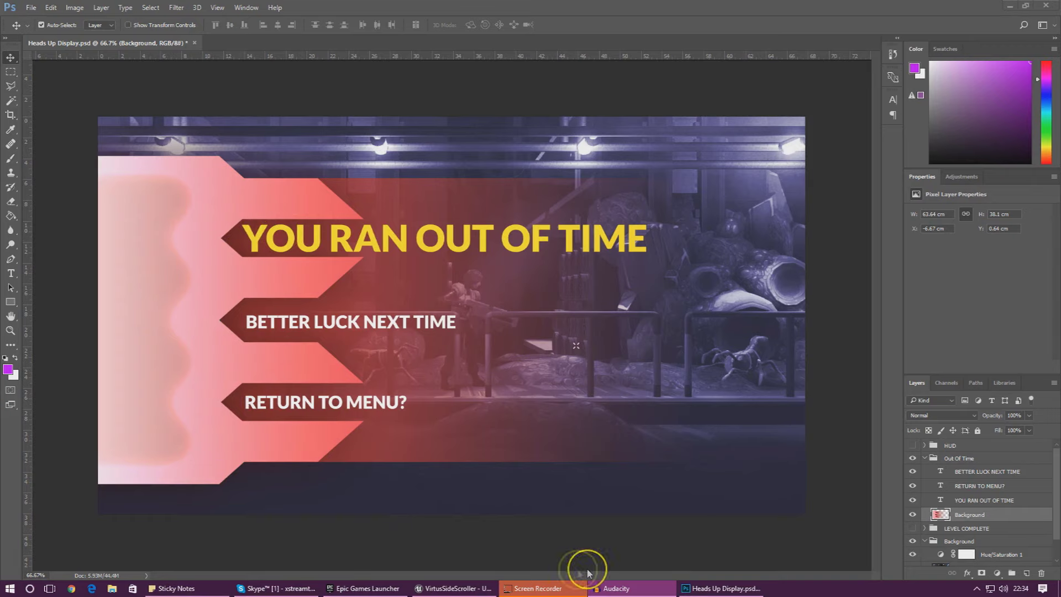
Switch to the VirtusSideScroller project in Unreal Editor and import the RedBGOverlay image into the Blueprints folder
left_click(476, 586)
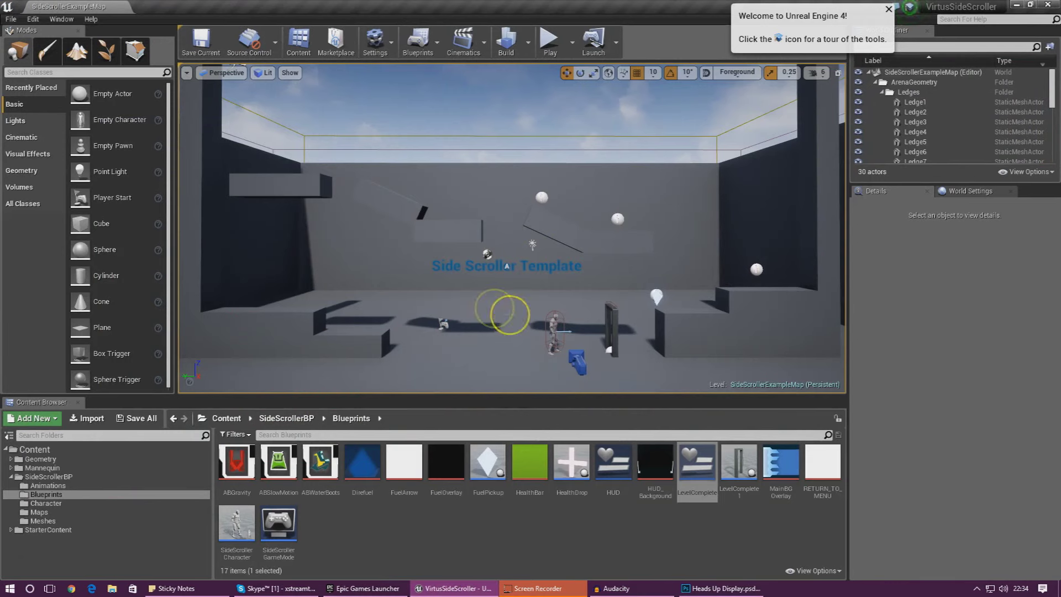
left_click_drag(494, 305, 491, 303)
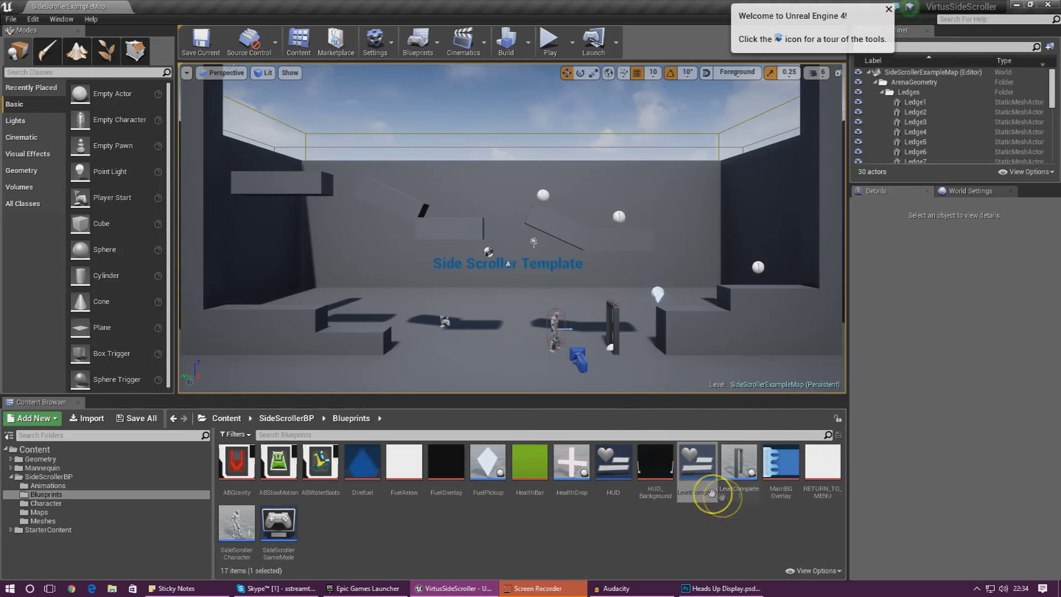
middle_click_drag(496, 261, 495, 261)
scroll(494, 261, "down", 3)
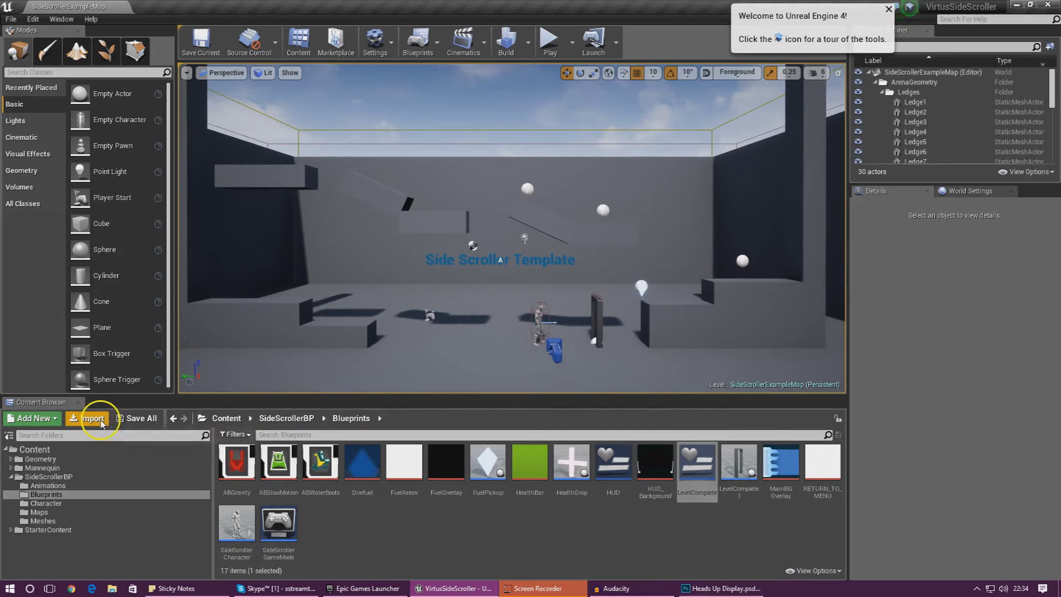
left_click(86, 420)
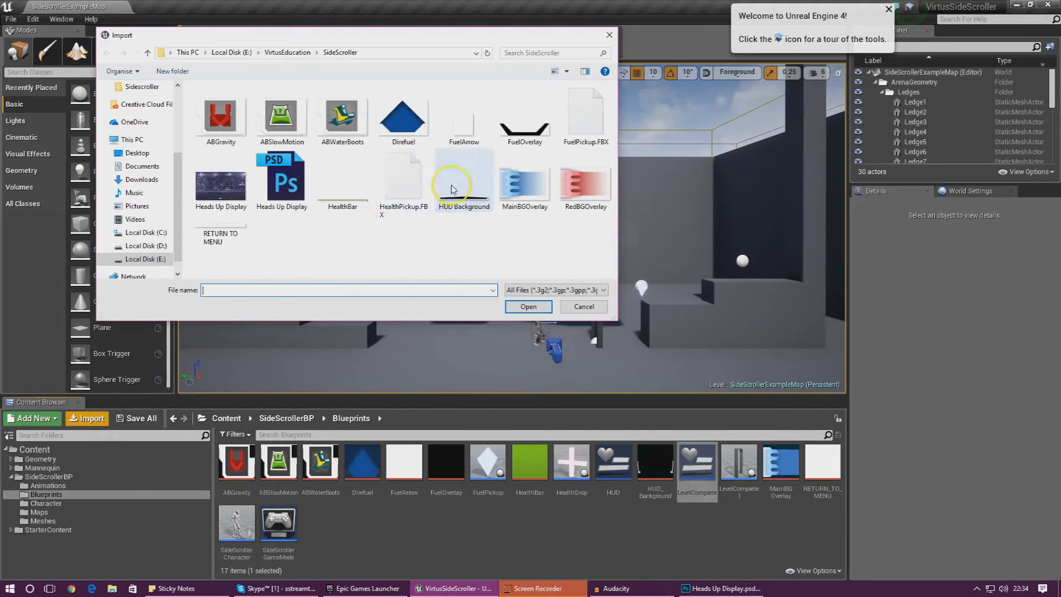
left_click(576, 213)
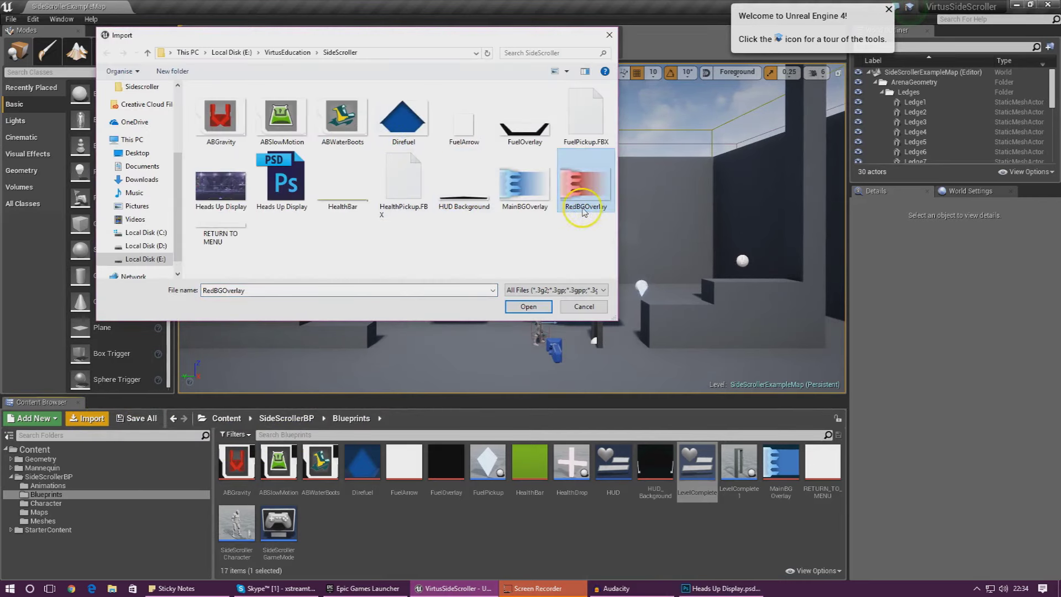
double_click(583, 211)
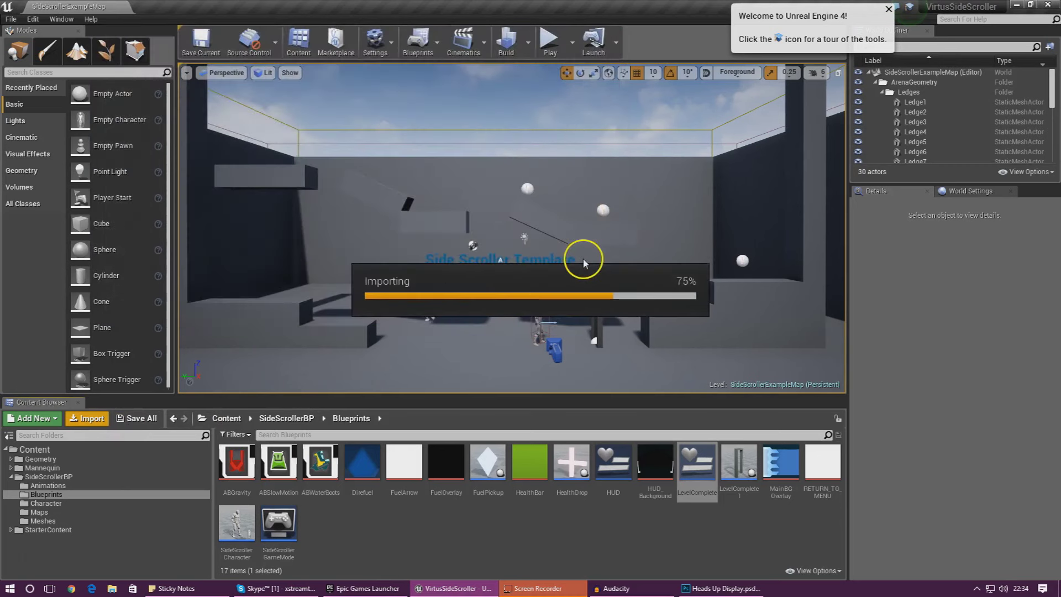
left_click(641, 556)
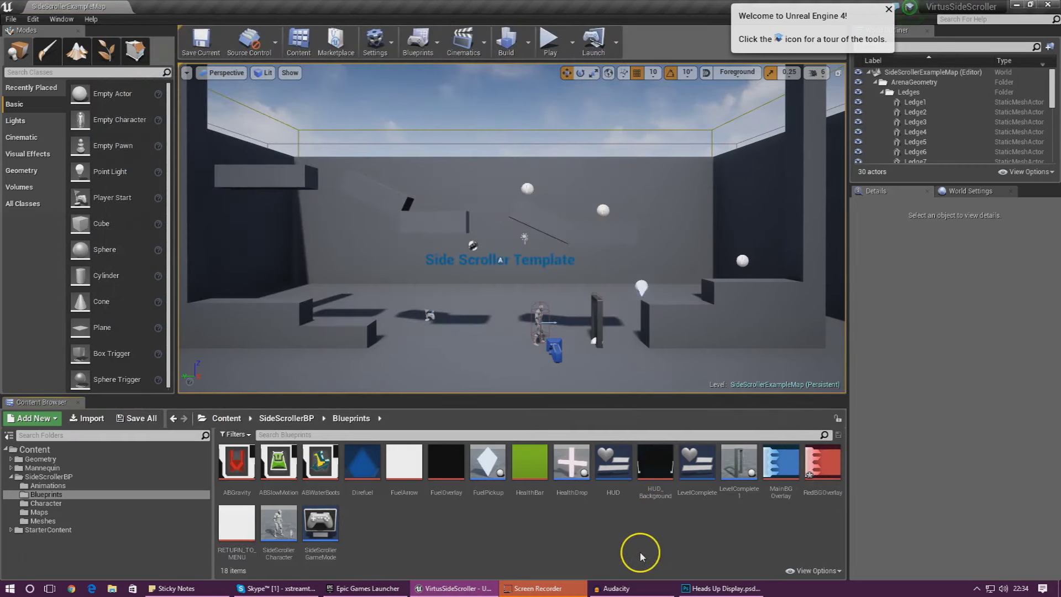
Create a Widget Blueprint named OutOfTime in the Blueprints folder
right_click(698, 513)
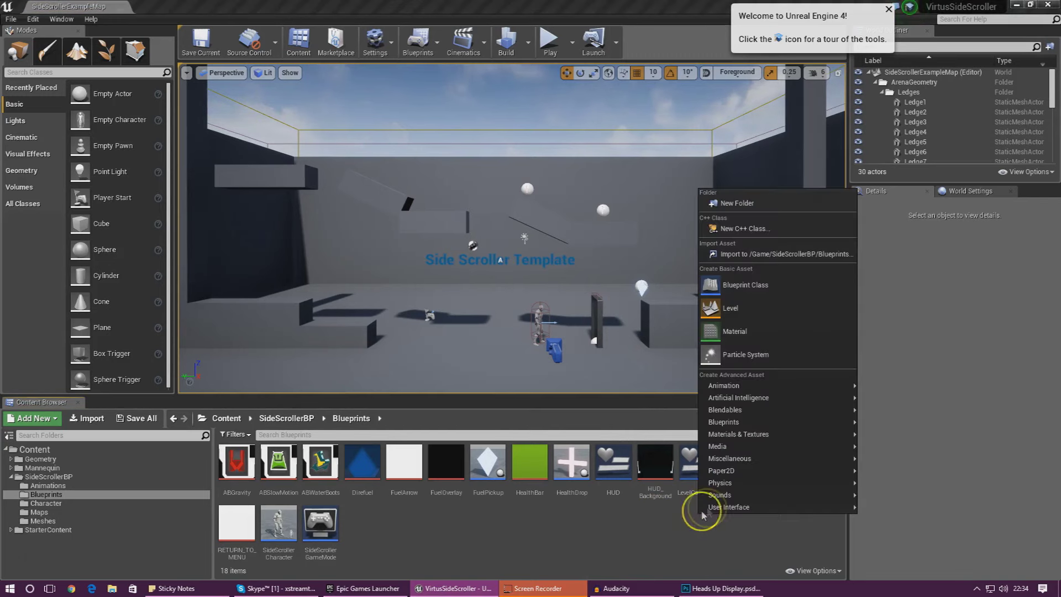
left_click(721, 506)
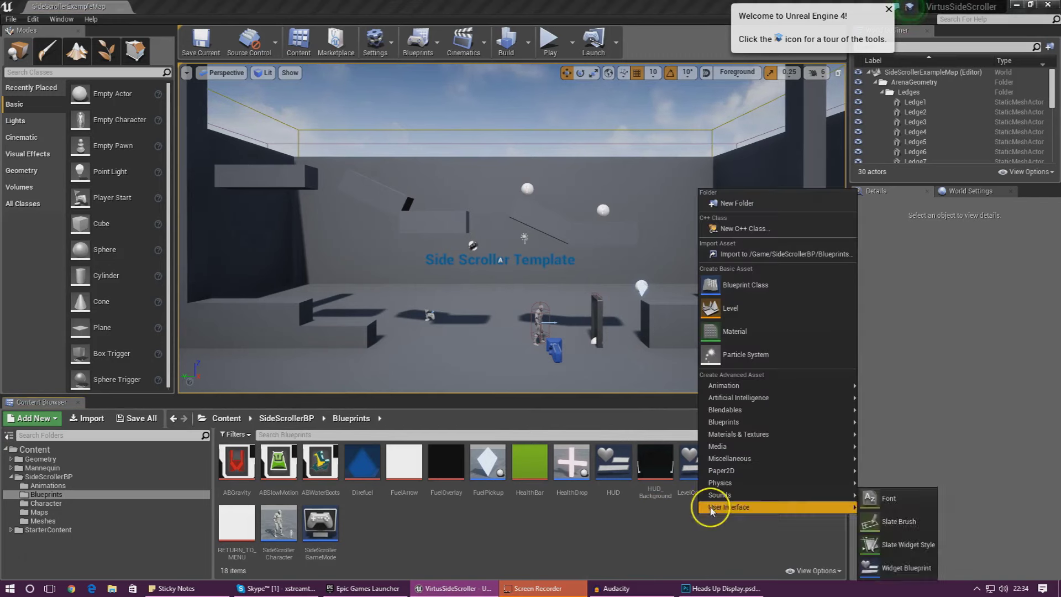
left_click(896, 568)
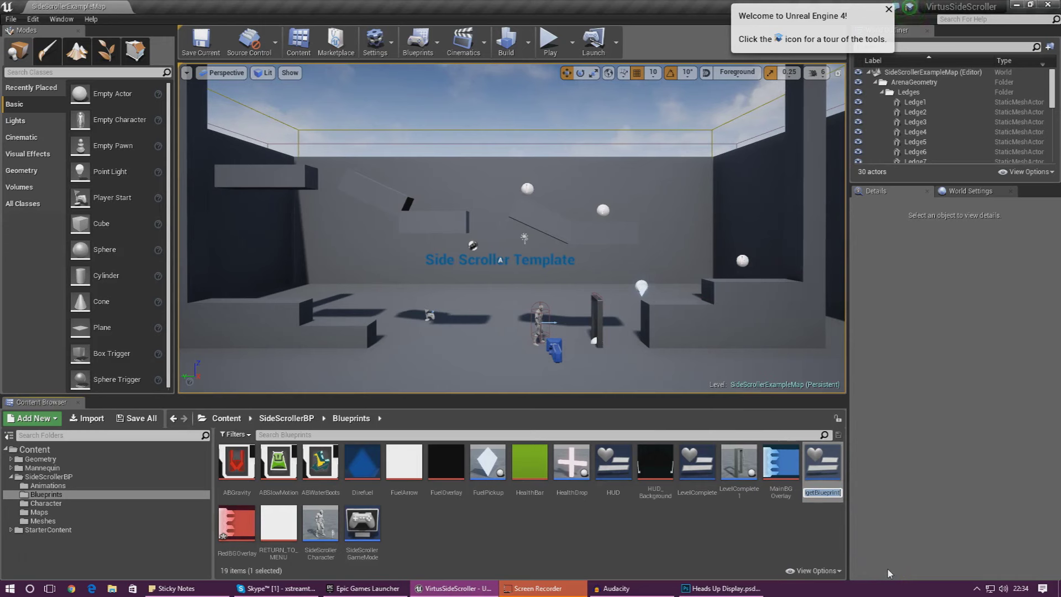
type("OutOfTime")
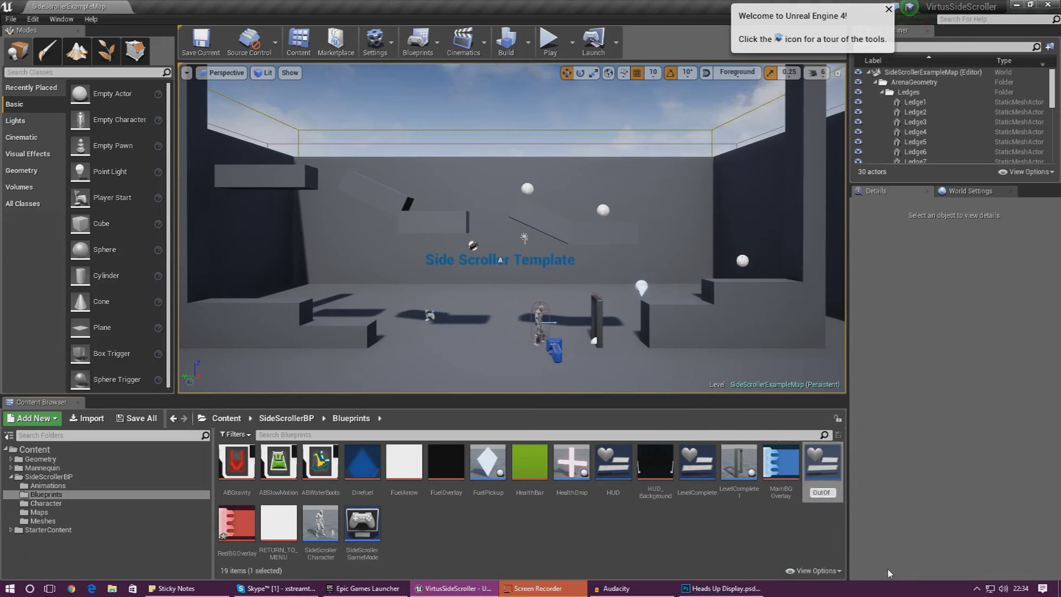
key("Return")
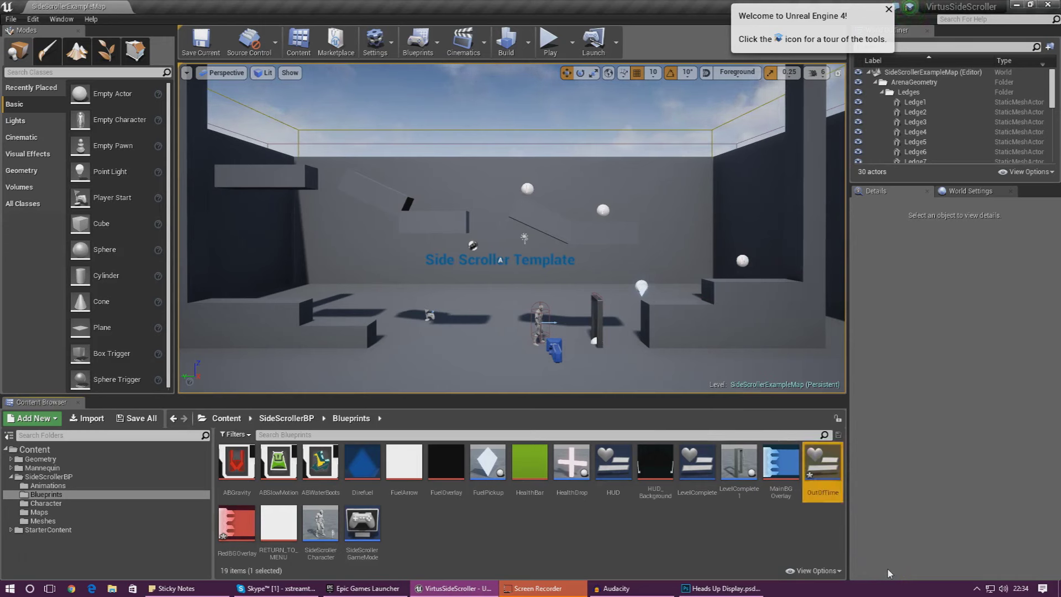
Open the OutOfTime widget, add an Image to its canvas and assign the RedBGOverlay texture to it
double_click(811, 473)
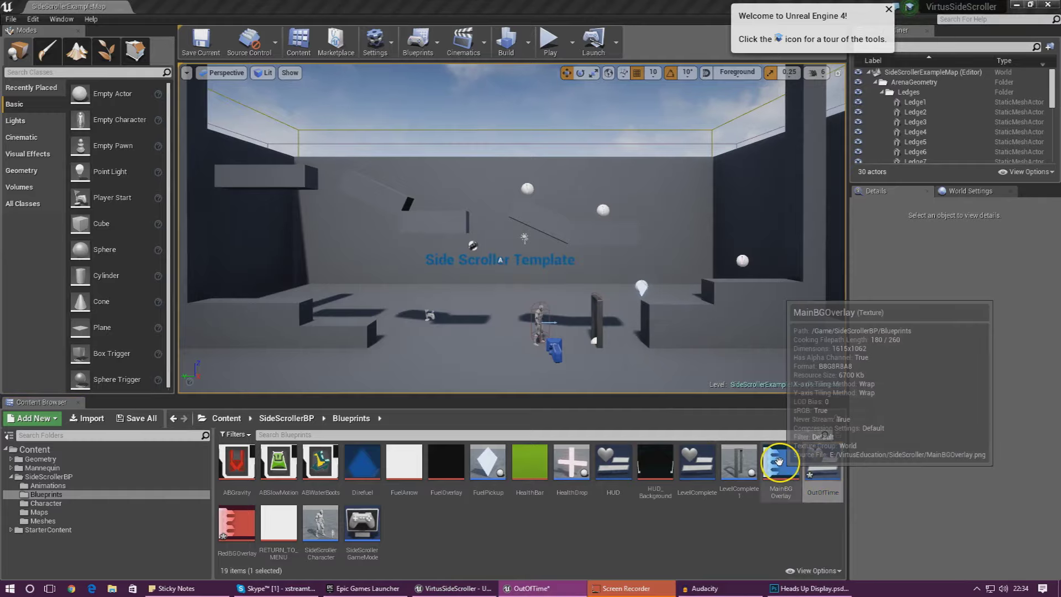
left_click_drag(340, 45, 326, 25)
left_click_drag(544, 265, 809, 487)
left_click_drag(116, 179, 410, 206)
left_click_drag(564, 50, 430, 23)
left_click(237, 522)
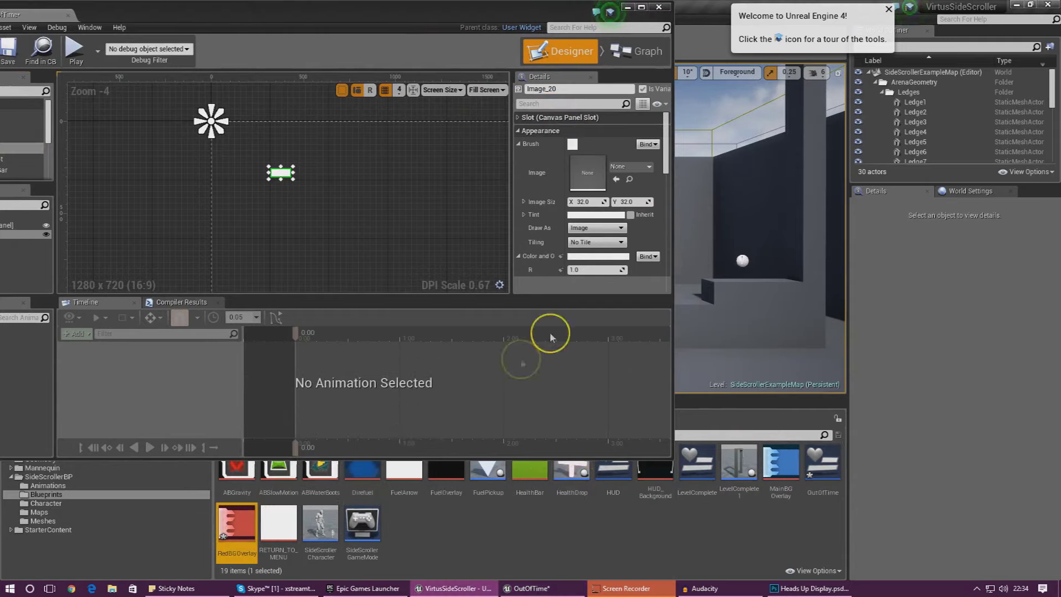
left_click(616, 179)
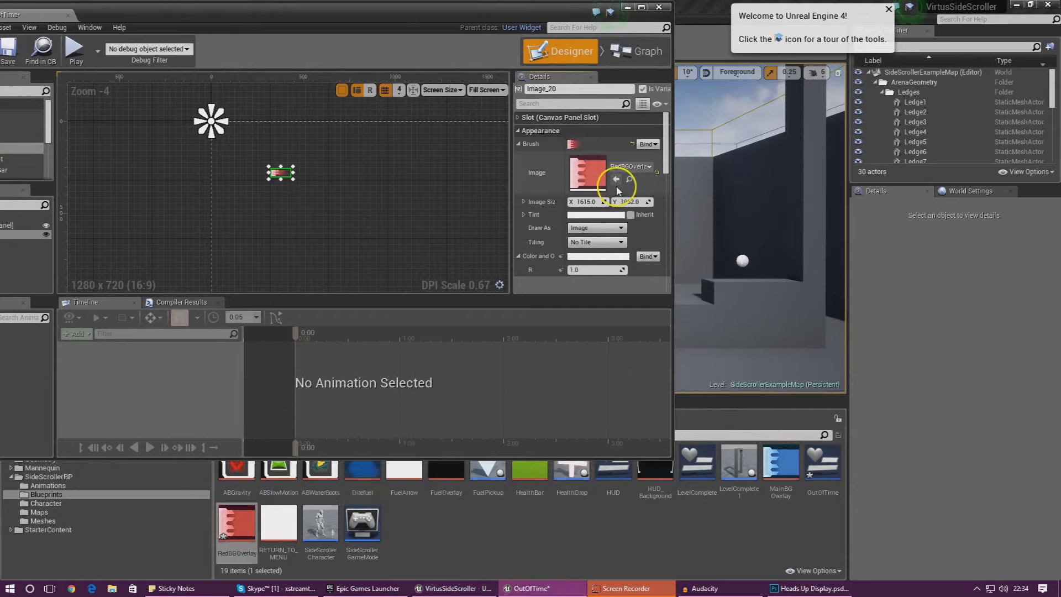
Maximize the widget editor and stretch the image over the whole canvas, about 1917 by 1082 in size
double_click(529, 15)
left_click_drag(399, 172, 674, 315)
left_click_drag(374, 158, 314, 109)
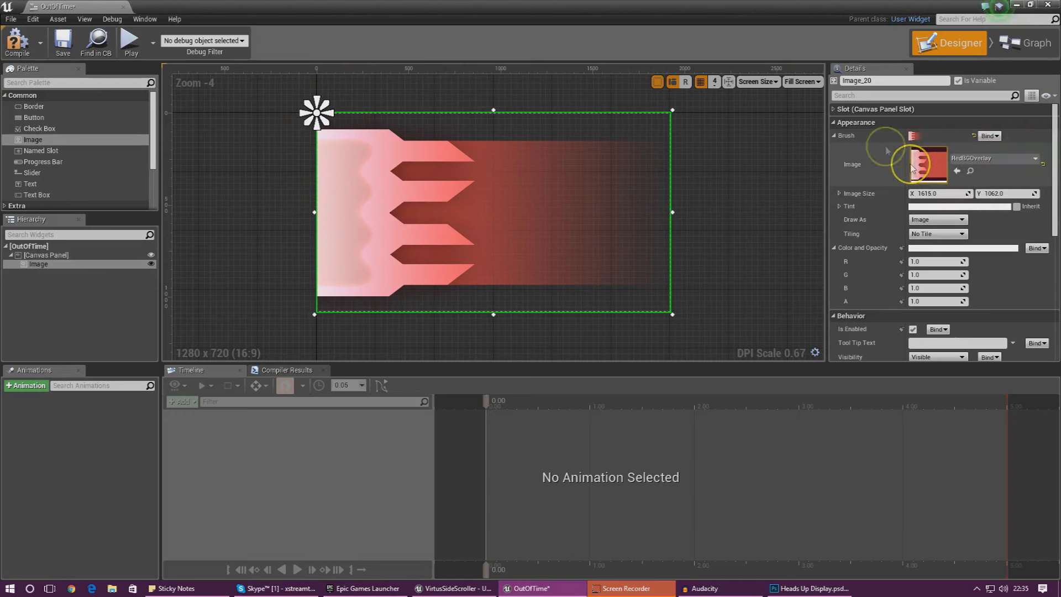
Review the image's canvas slot position and size and its appearance settings
left_click(837, 134)
left_click(834, 109)
left_click(834, 109)
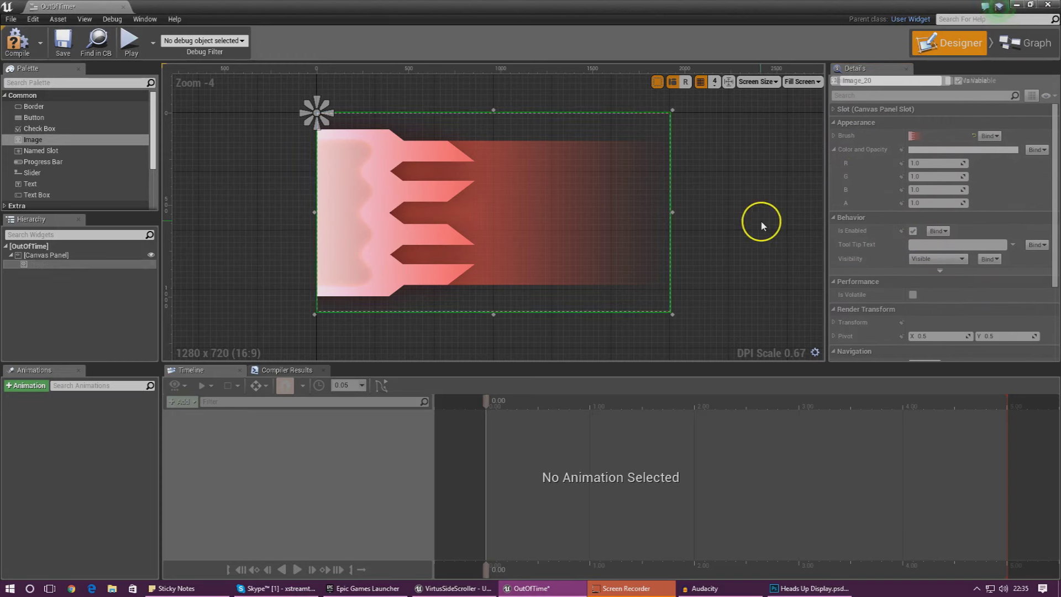
left_click(835, 136)
left_click(834, 109)
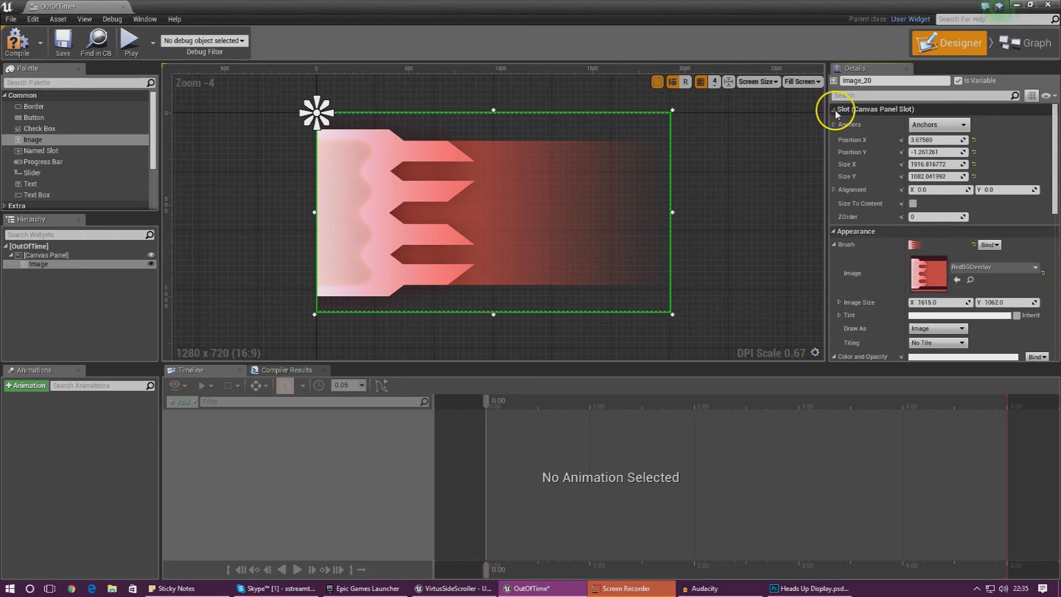
scroll(921, 215, "down", 6)
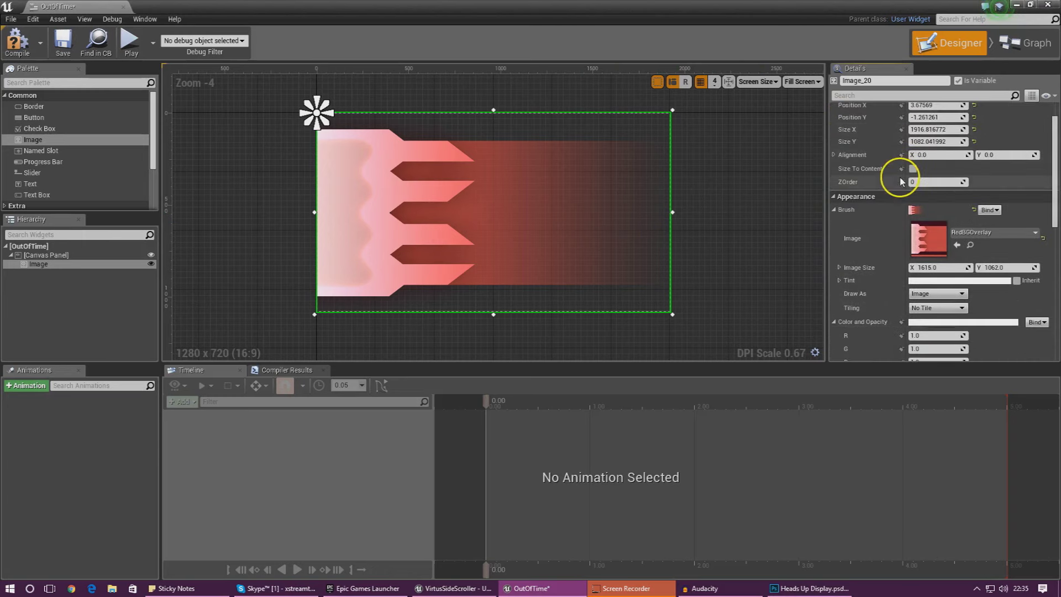
scroll(911, 211, "up", 5)
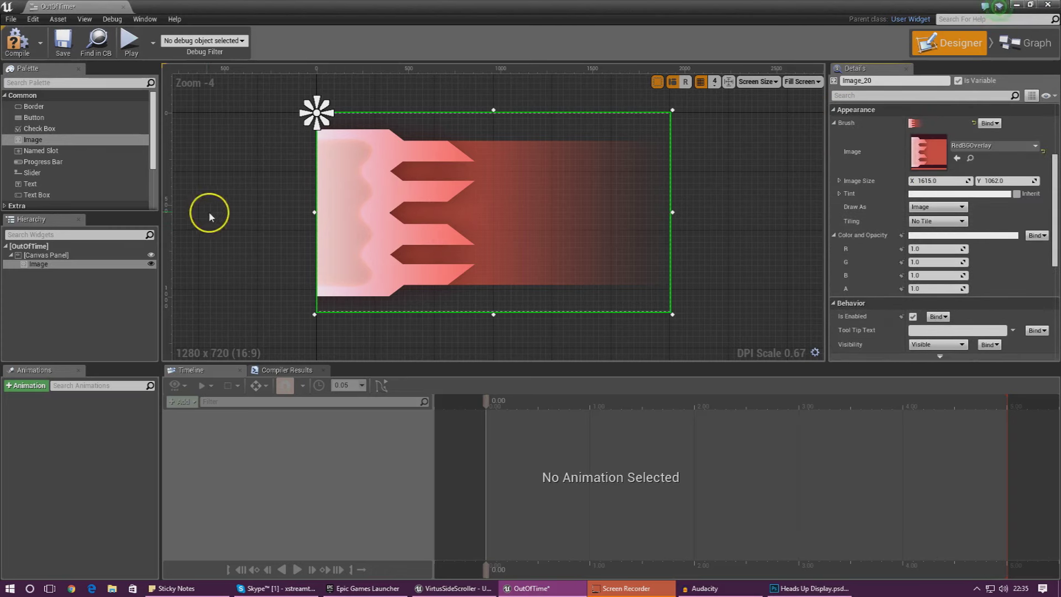
Compile the OutOfTime widget and close its editor
left_click(687, 132)
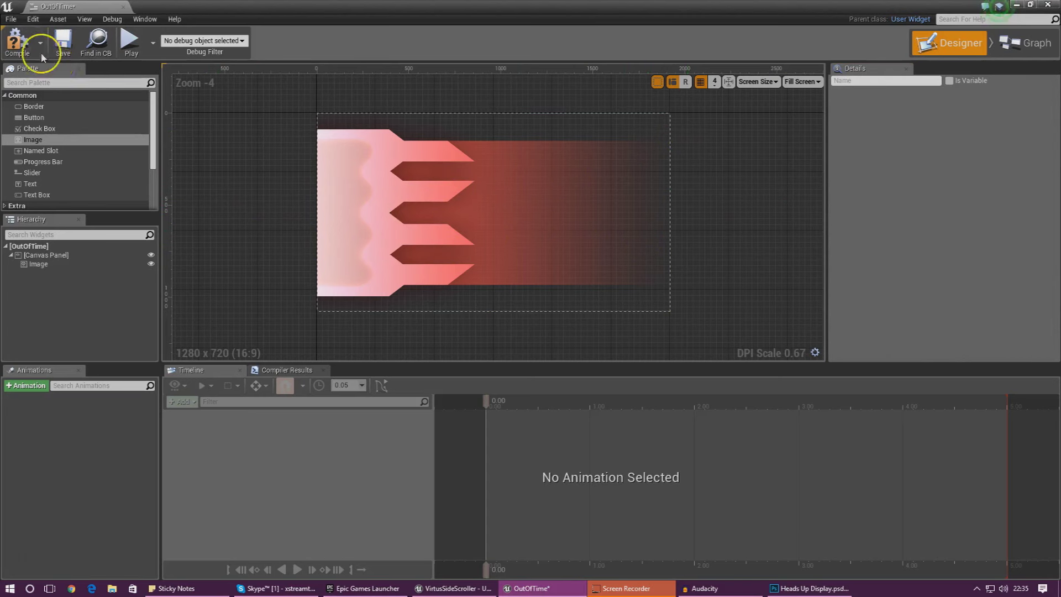
left_click(15, 50)
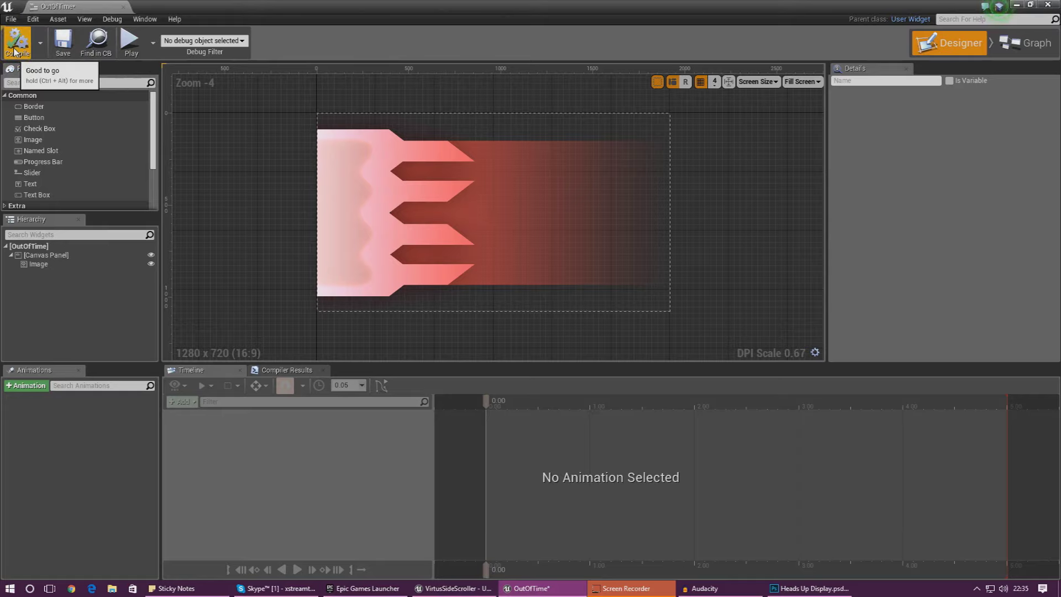
left_click(124, 6)
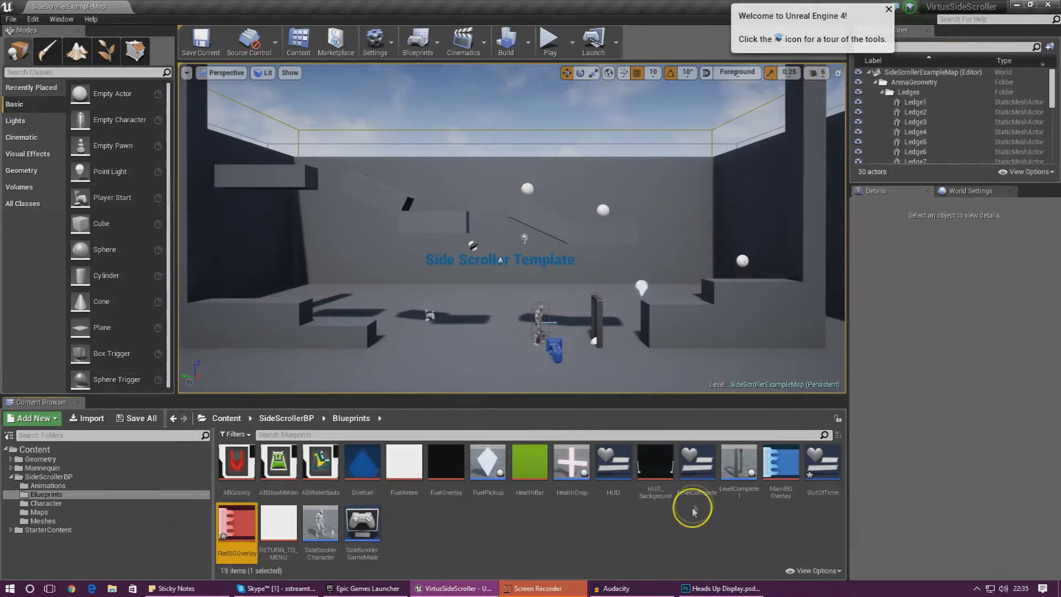
Open the SideScrollerGameMode event graph and delete the "You ran out of time" Print String node after the last Branch
double_click(369, 524)
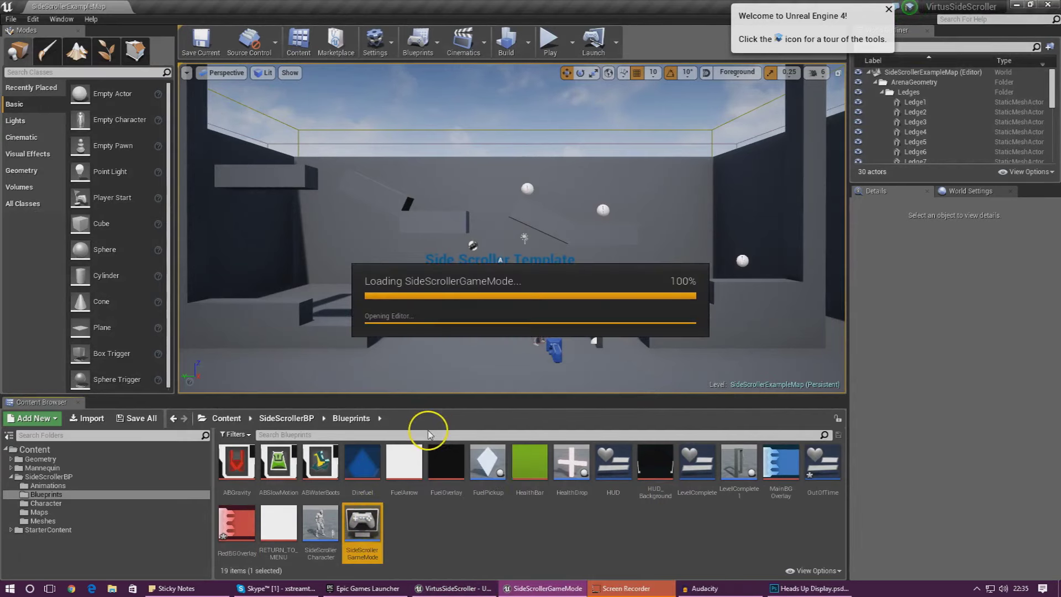
scroll(585, 349, "down", 5)
scroll(669, 306, "up", 5)
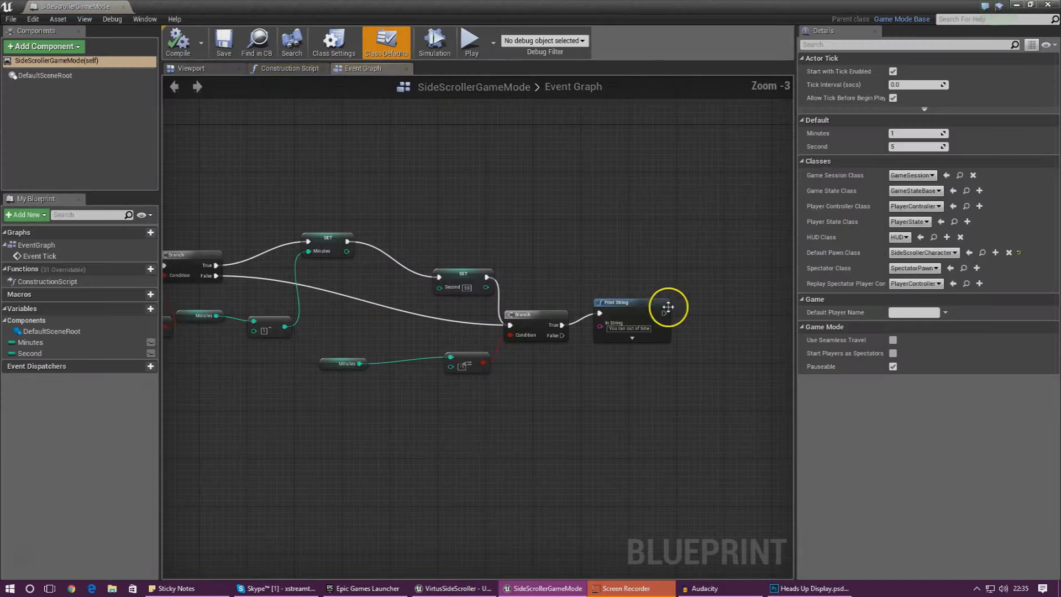
right_click_drag(386, 308, 320, 237)
scroll(620, 244, "up", 4)
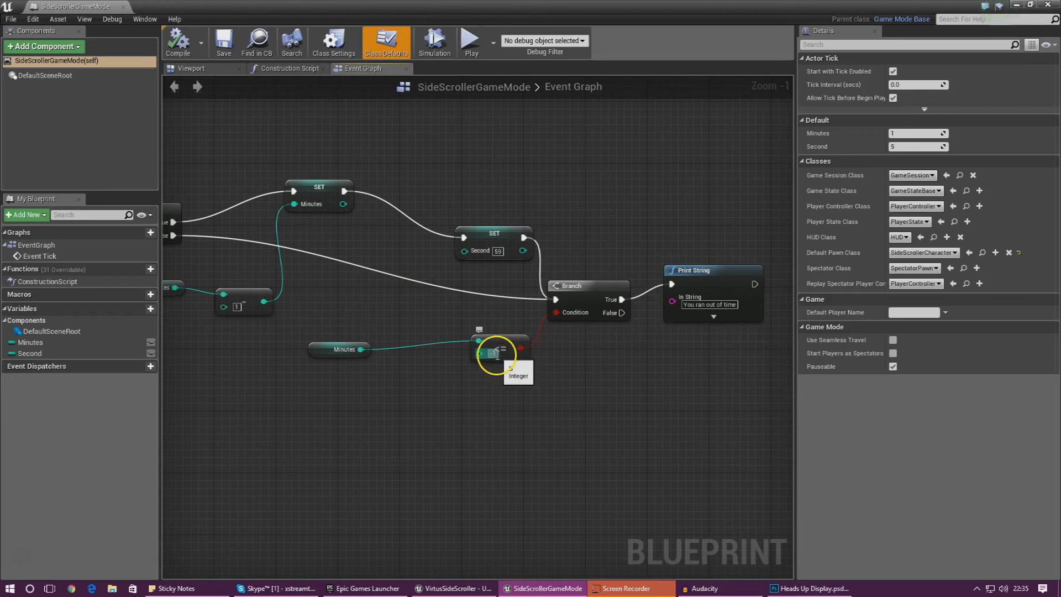
left_click(702, 283)
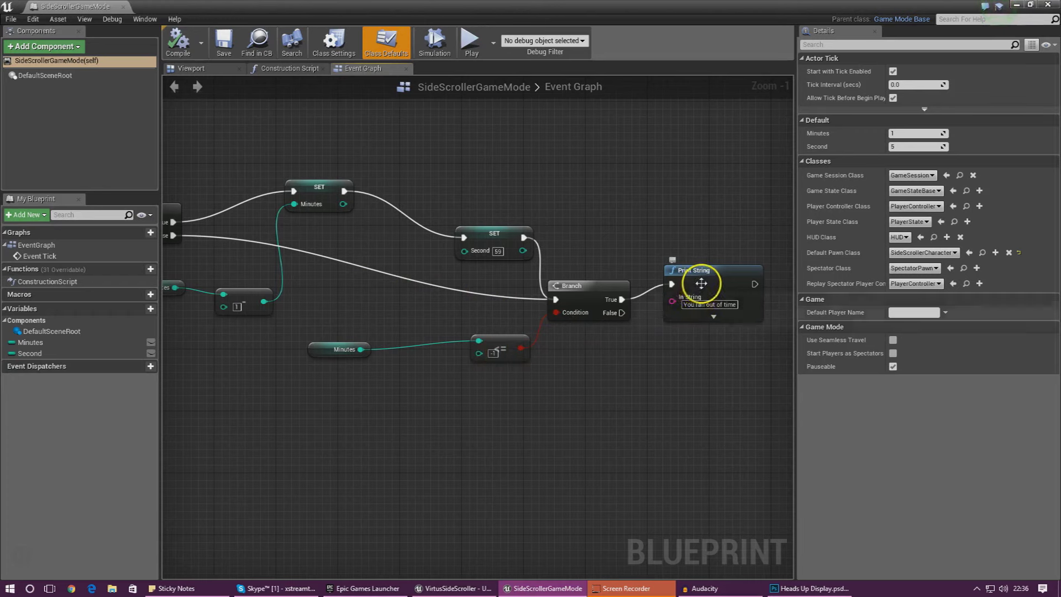
right_click_drag(700, 204, 517, 173)
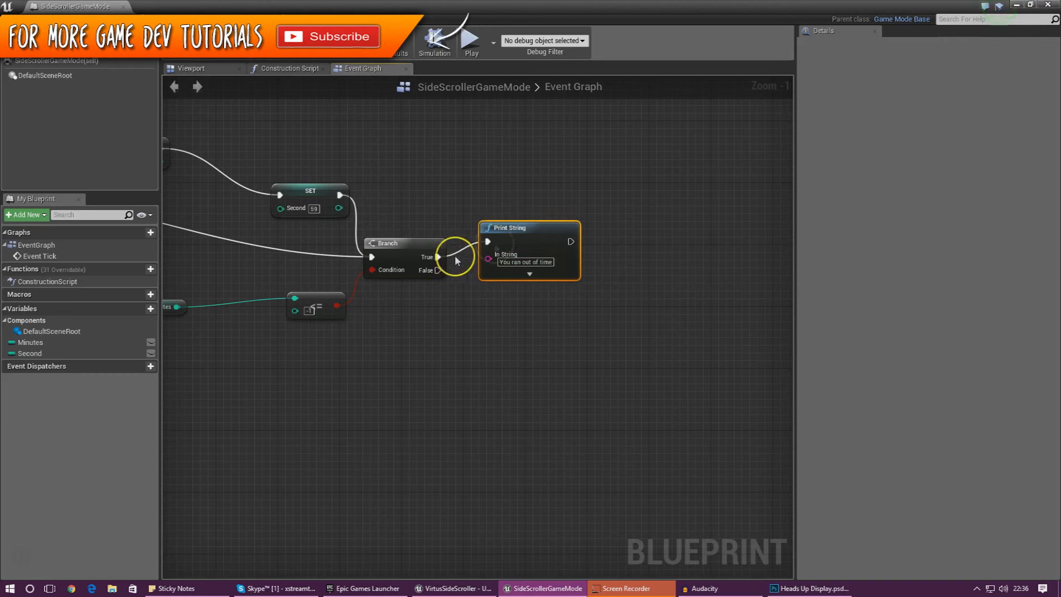
key("Delete")
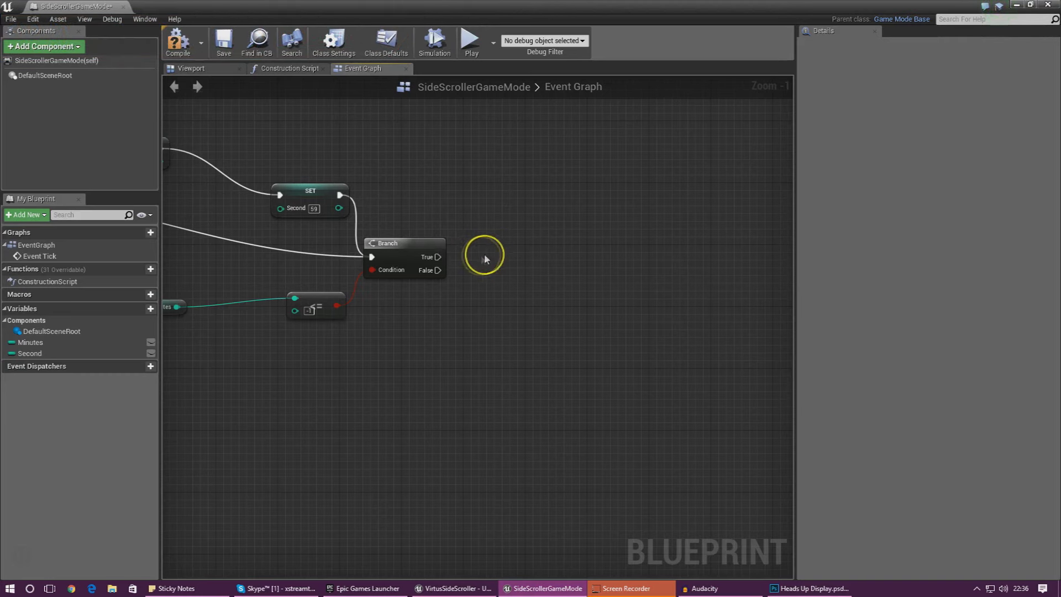
Add a Create Widget node driven by the True output of the last Branch
left_click_drag(427, 258, 534, 235)
type("create widg")
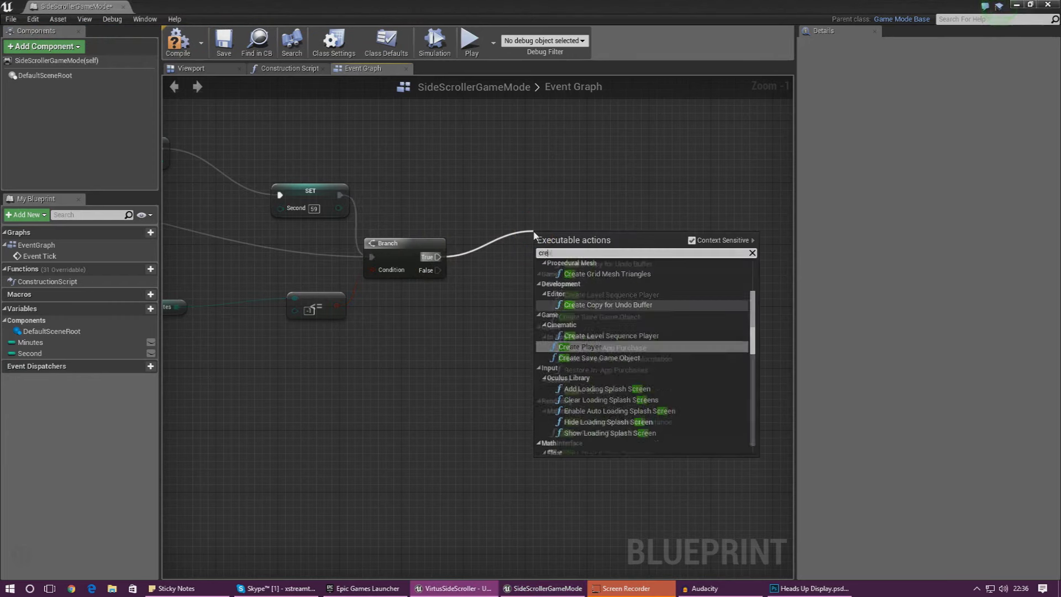
key("Return")
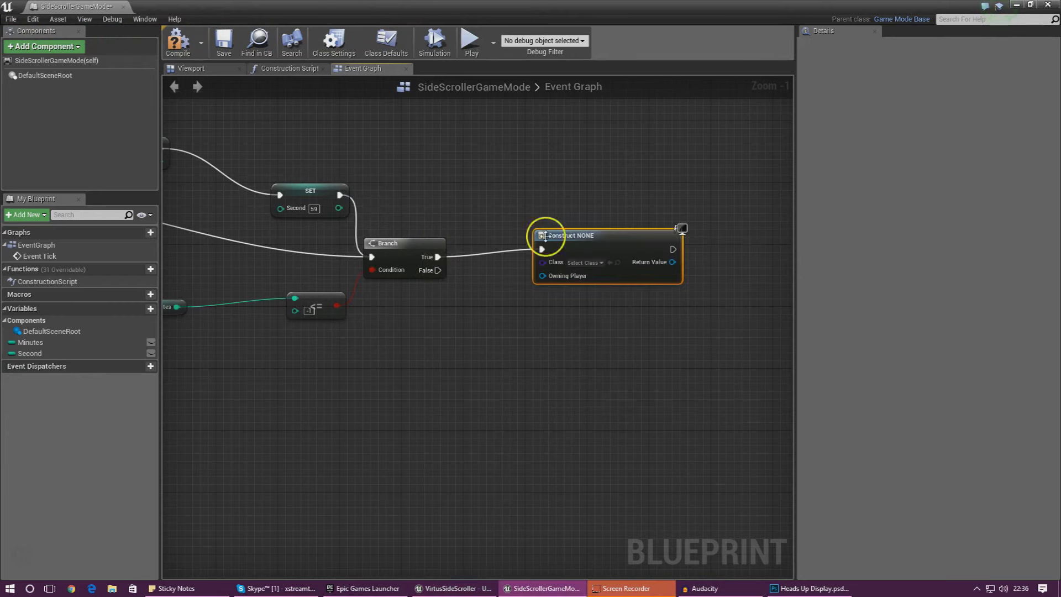
Add an Add to Viewport node fed by the Return Value of the Create Widget node
right_click_drag(752, 322, 571, 311)
left_click_drag(491, 250, 563, 196)
type("add to vie")
key("Return")
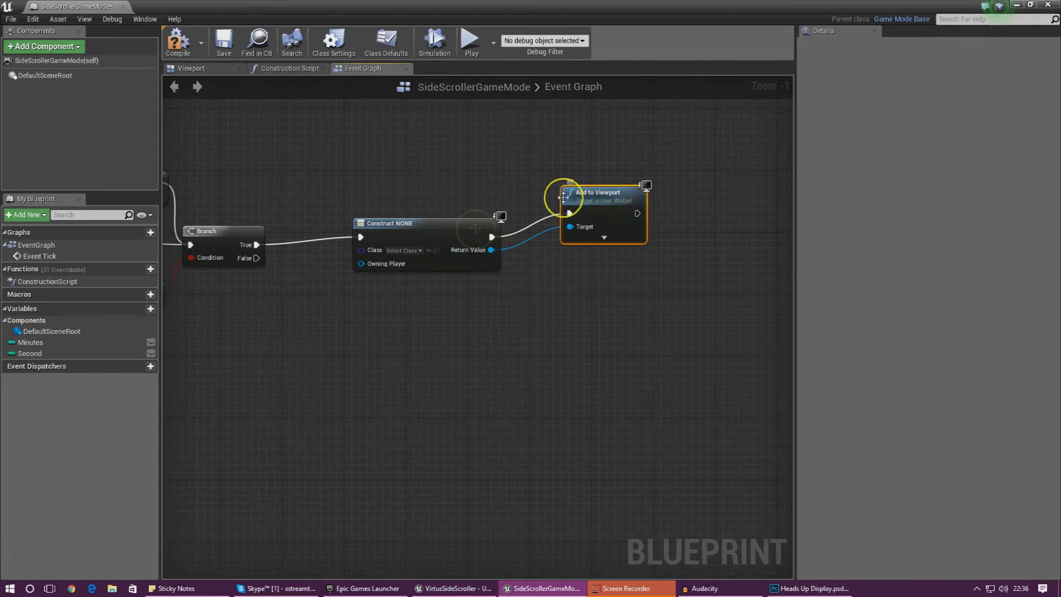
Set the Create Widget node's class to OutOfTime and compile the game mode blueprint
left_click(402, 250)
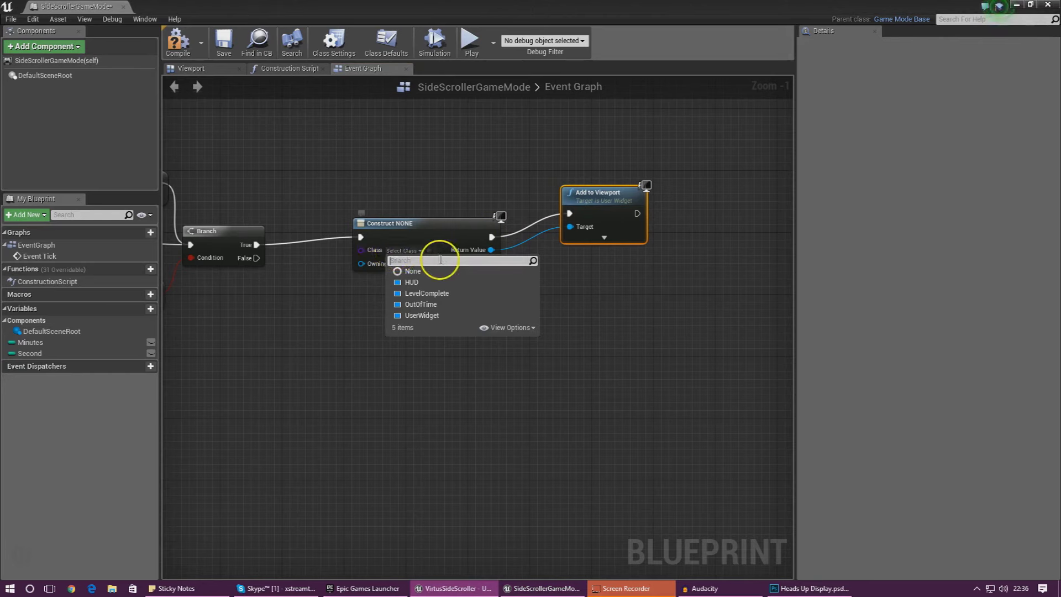
left_click(422, 305)
left_click(201, 131)
left_click(176, 41)
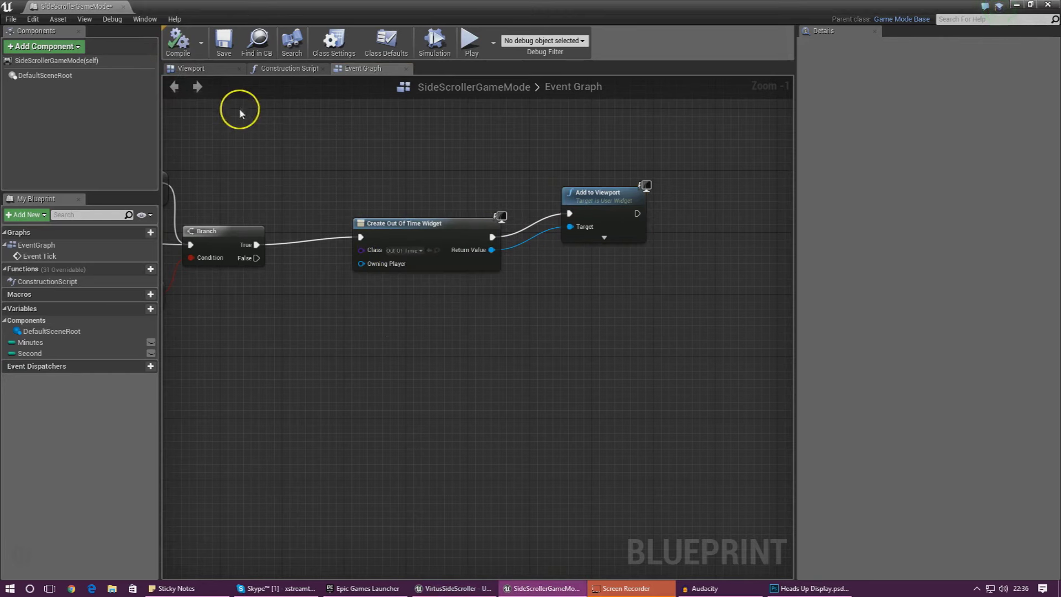
Set the Minutes variable's default value to 0 and close the game mode blueprint
right_click_drag(265, 213, 538, 202)
scroll(537, 203, "down", 3)
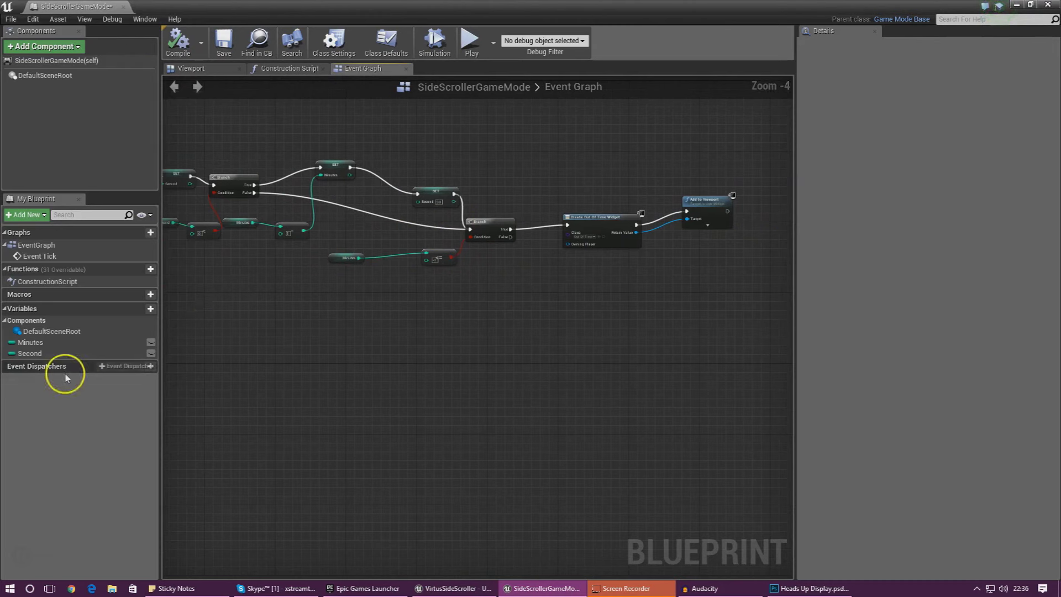
left_click(61, 353)
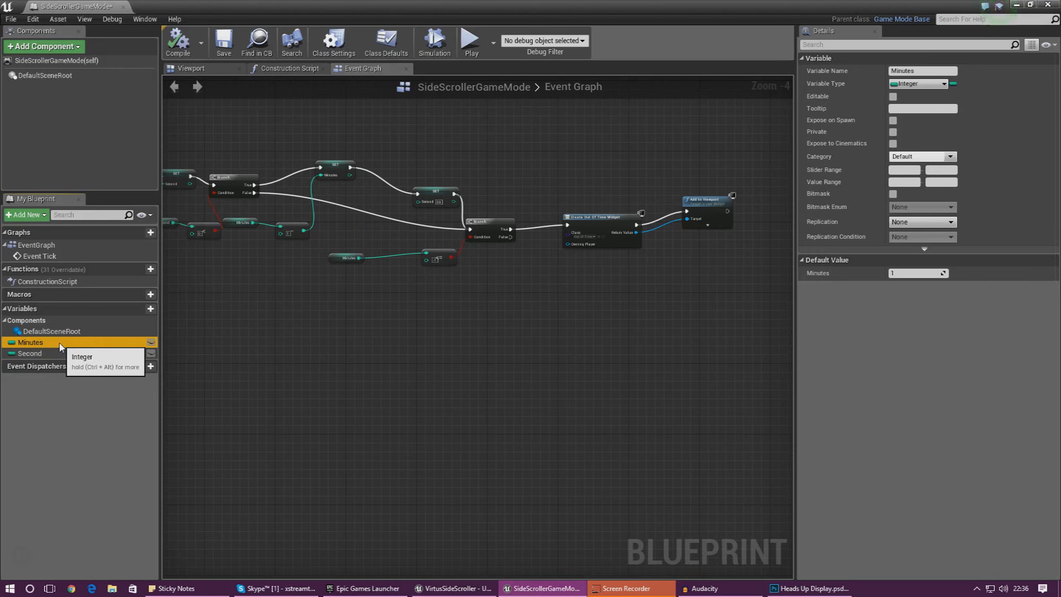
right_click(25, 343)
left_click(12, 360)
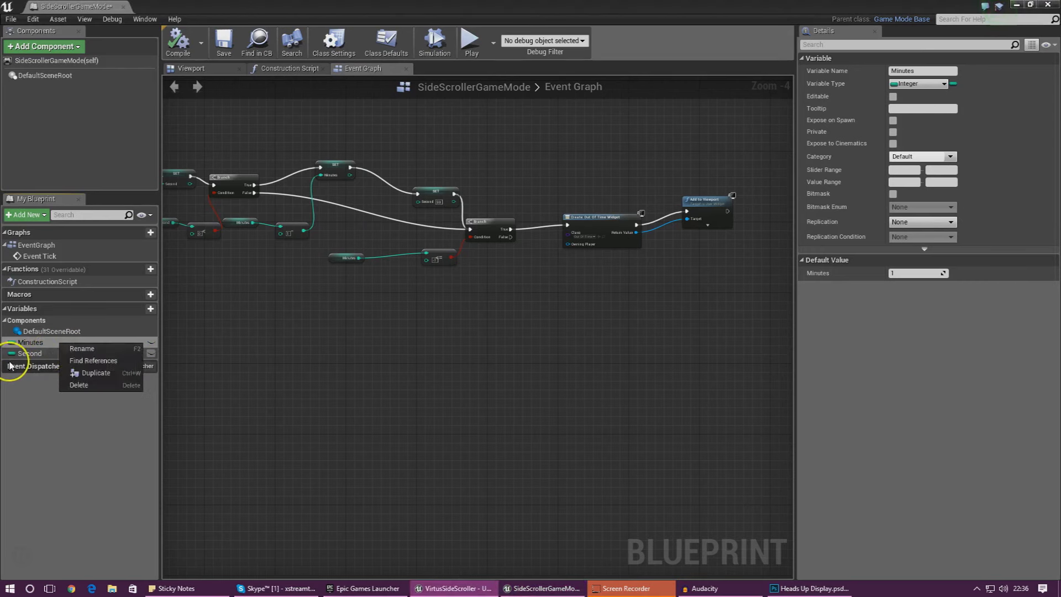
left_click(30, 356)
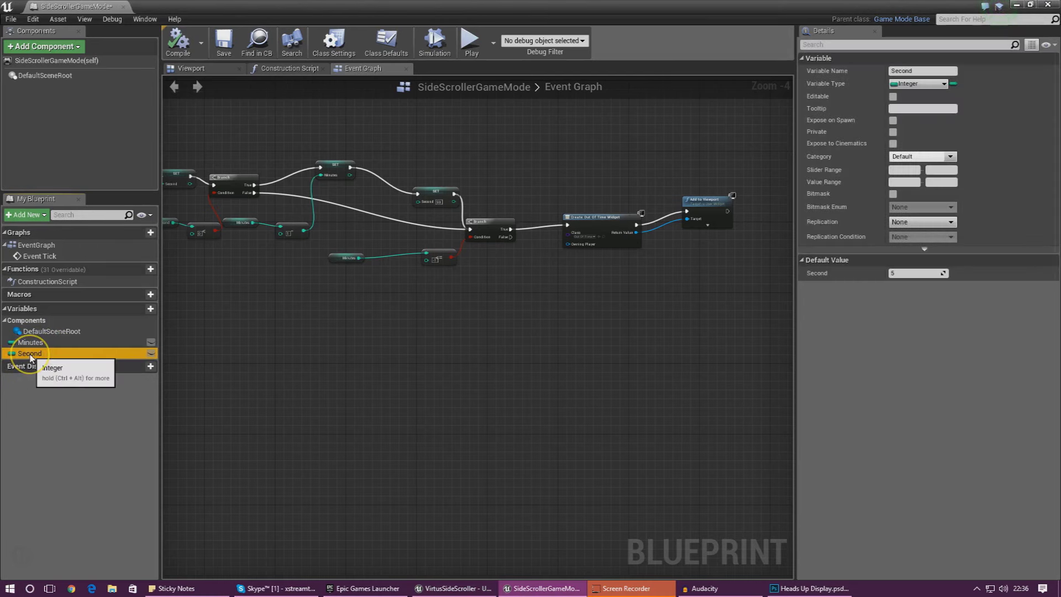
left_click(30, 343)
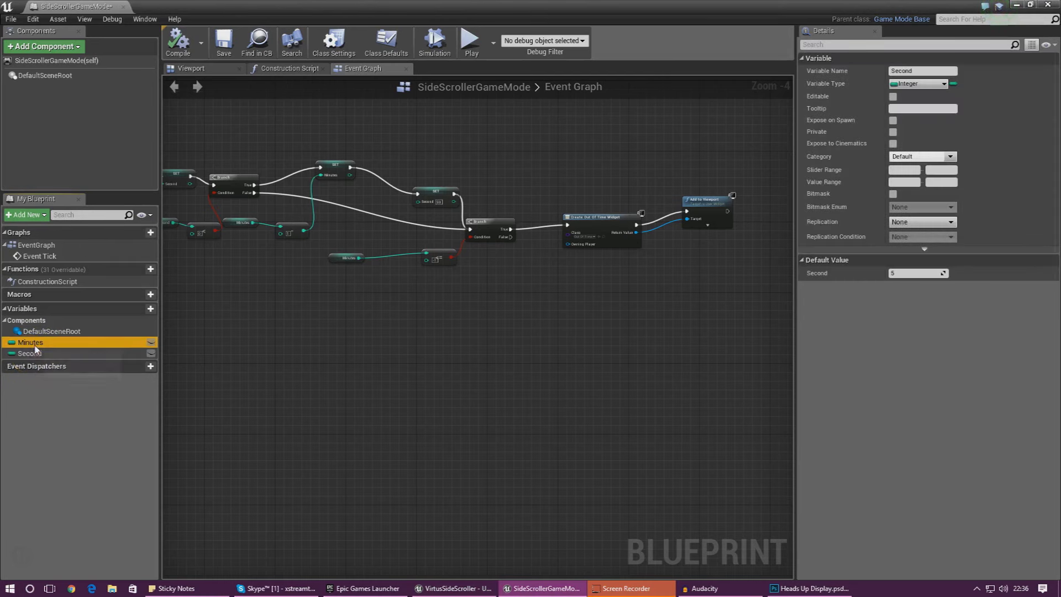
left_click(905, 274)
key("Return")
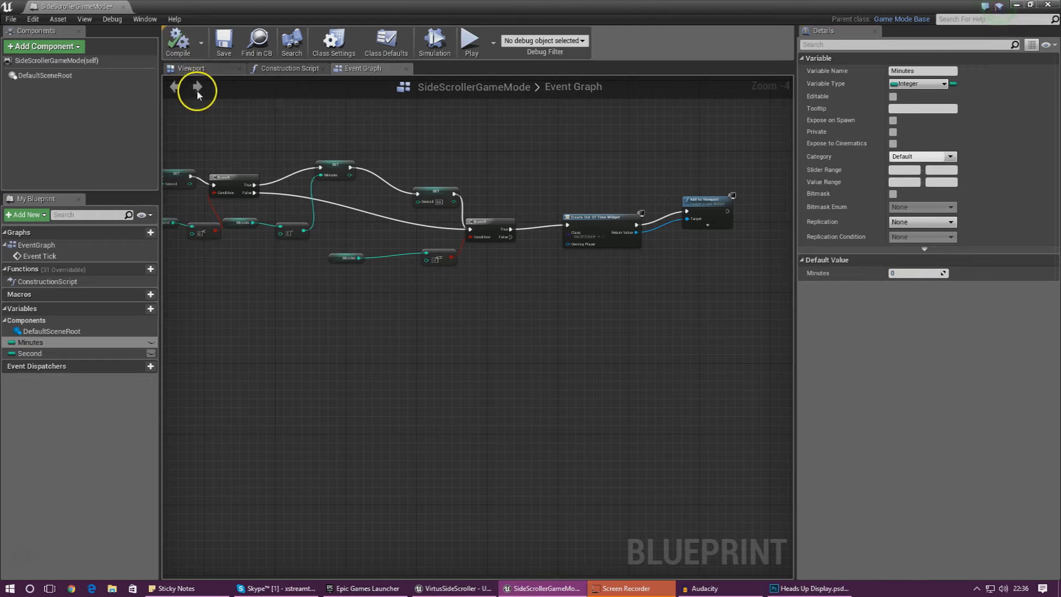
left_click(124, 7)
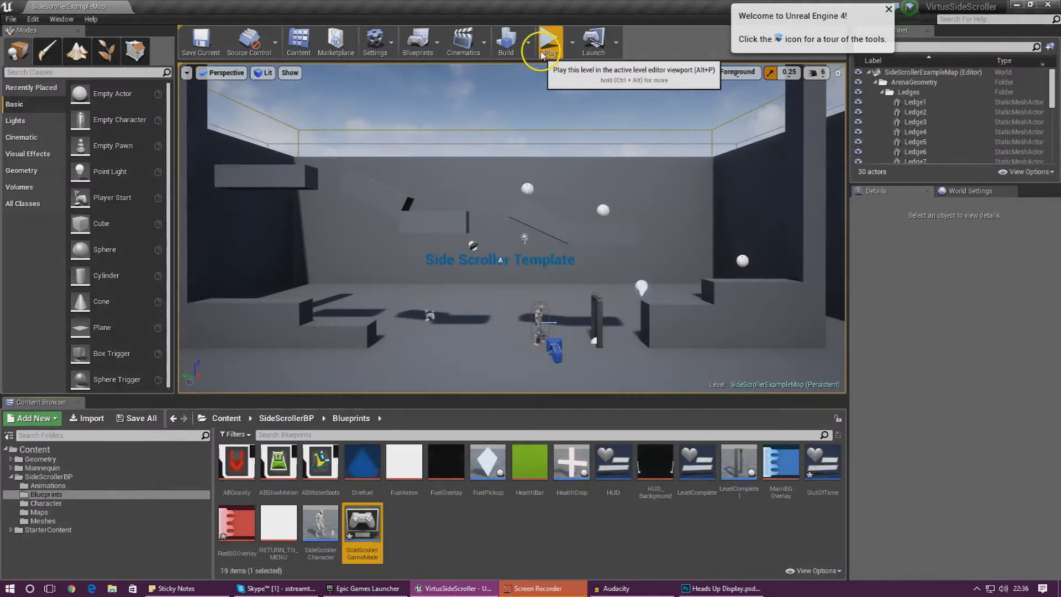
Play the level, running the character around until the timer expires to check the out-of-time overlay, and stop the game
left_click(549, 44)
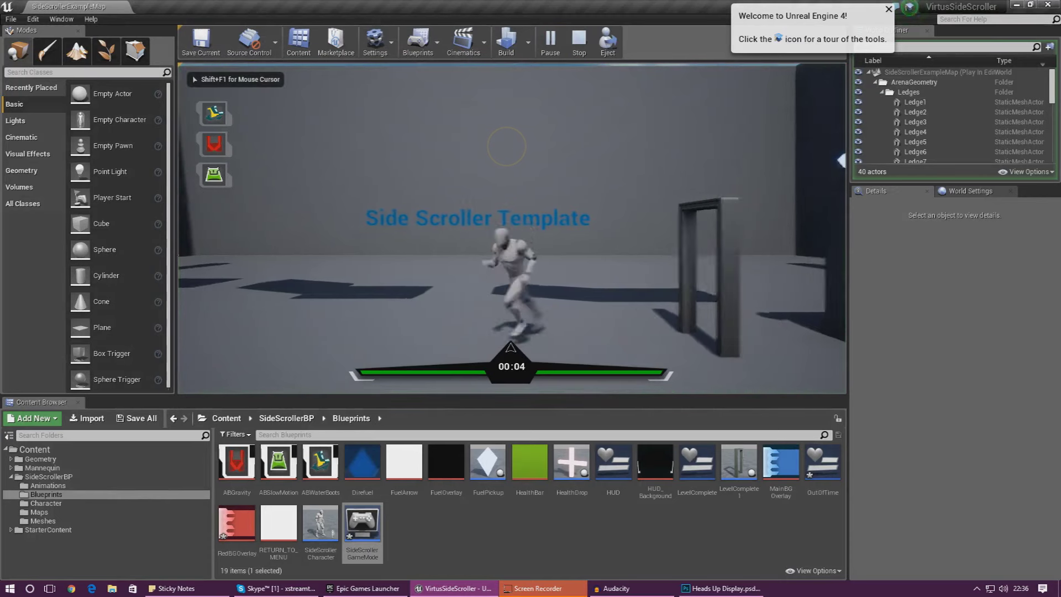
key("d")
key("a")
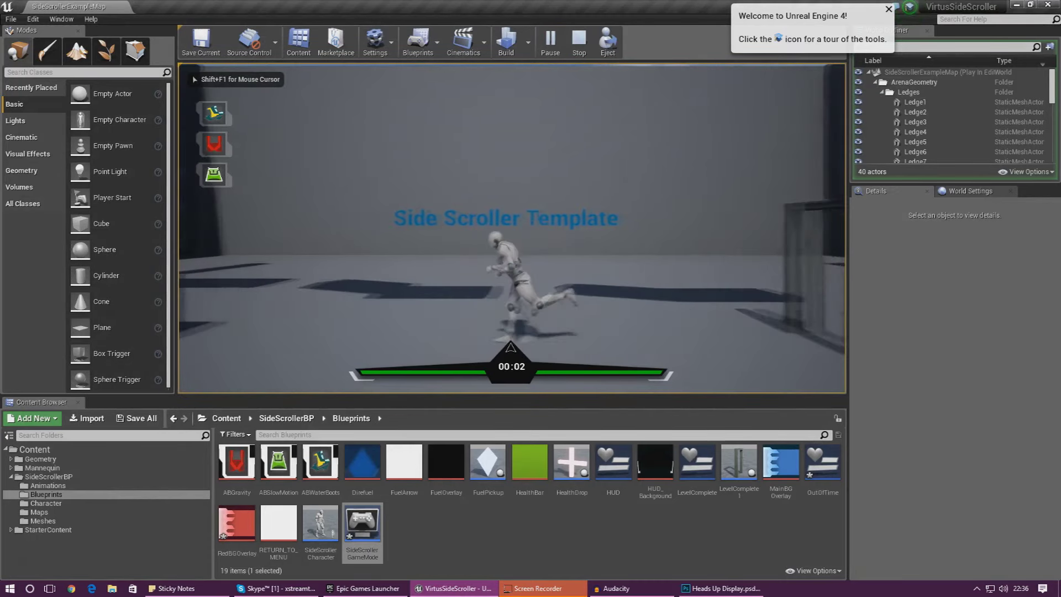
key("d")
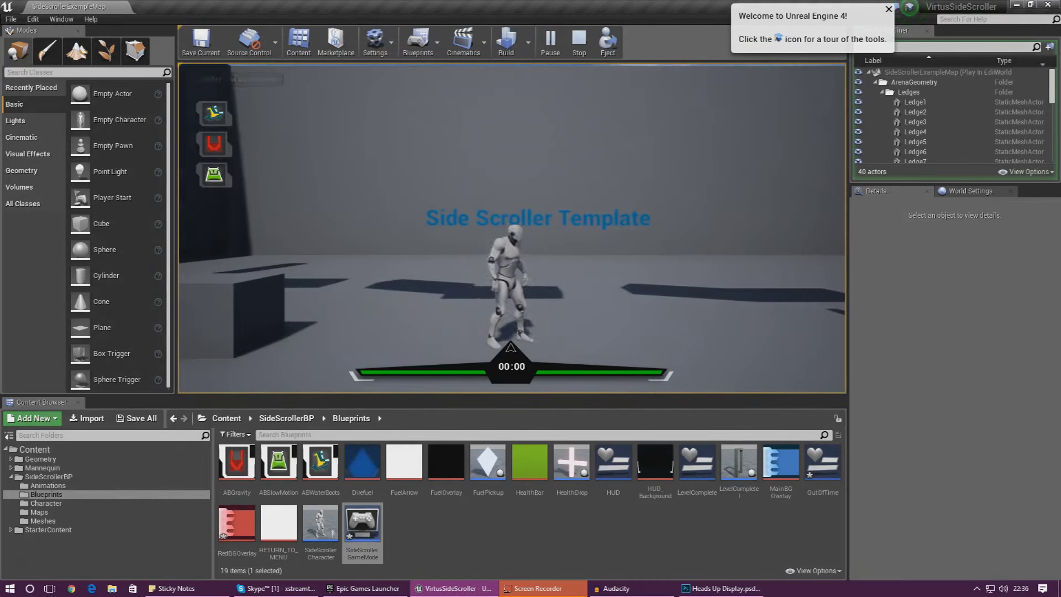
key("a")
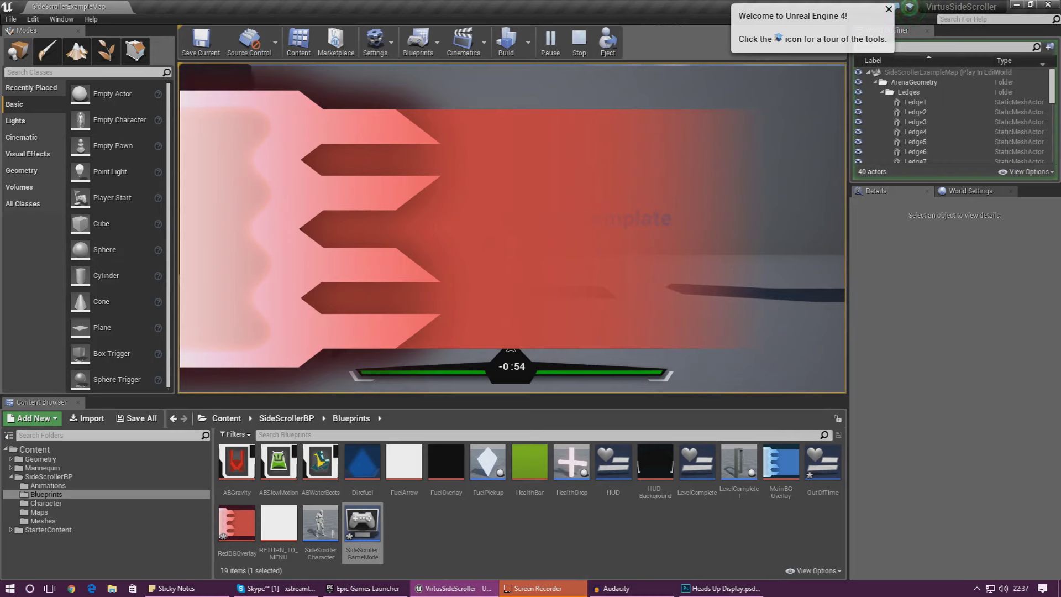
key("Escape")
scroll(531, 190, "down", 5)
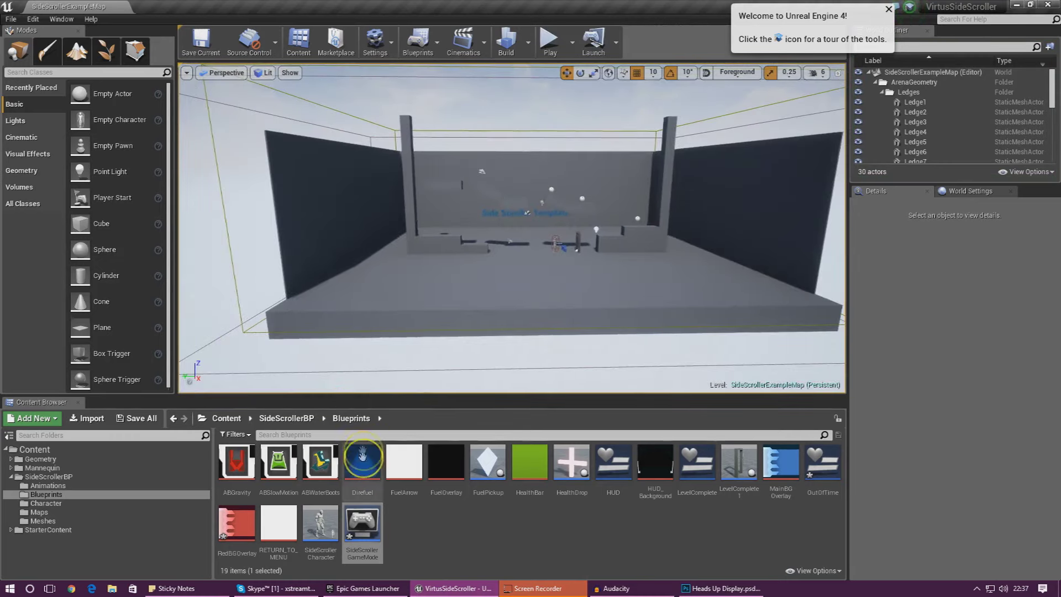
Reopen the SideScrollerGameMode event graph and add a Set Game Paused node after Add to Viewport
double_click(357, 517)
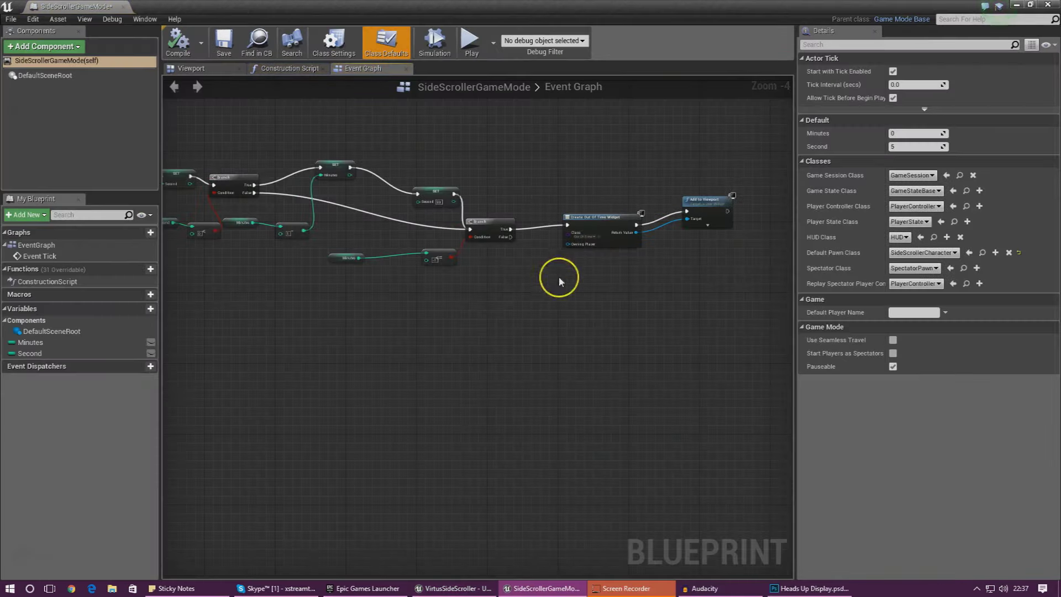
right_click_drag(559, 277, 286, 243)
left_click_drag(461, 214, 533, 202)
type("pause")
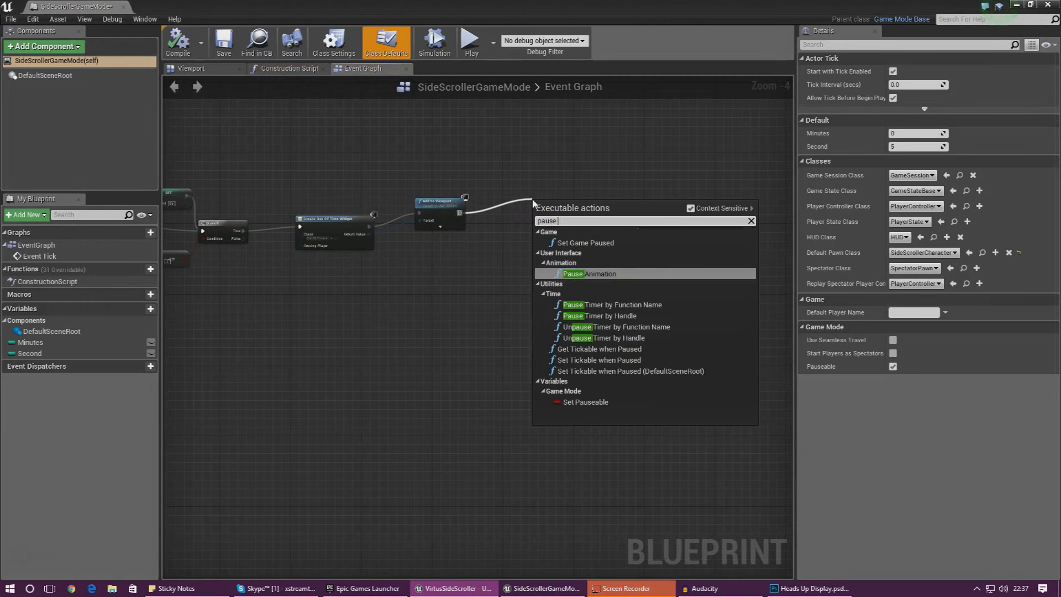
type(" game")
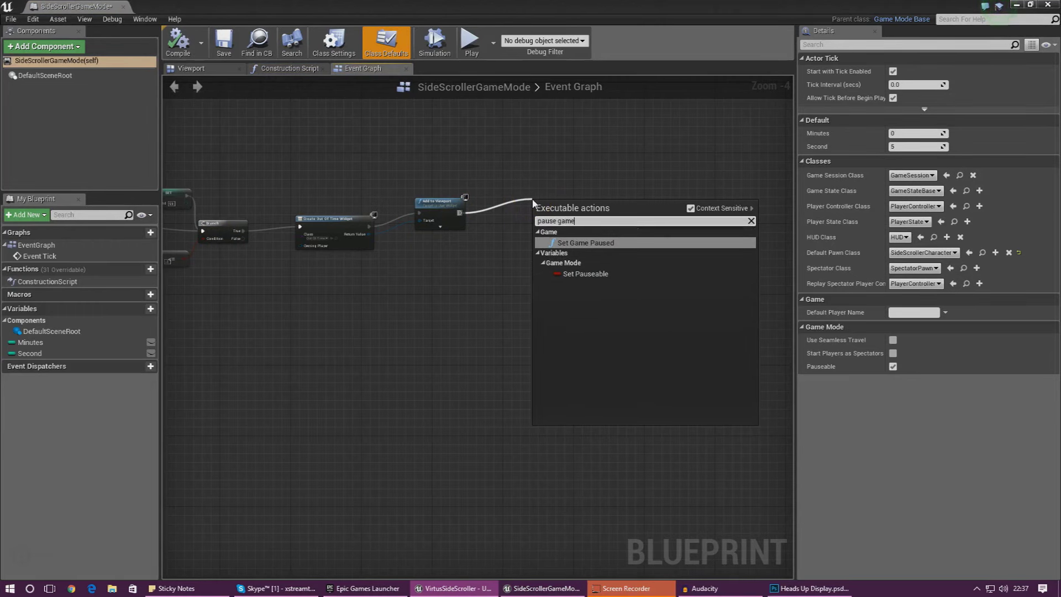
key("Return")
Enable the Paused option on the Set Game Paused node and compile the game mode blueprint
left_click(550, 220)
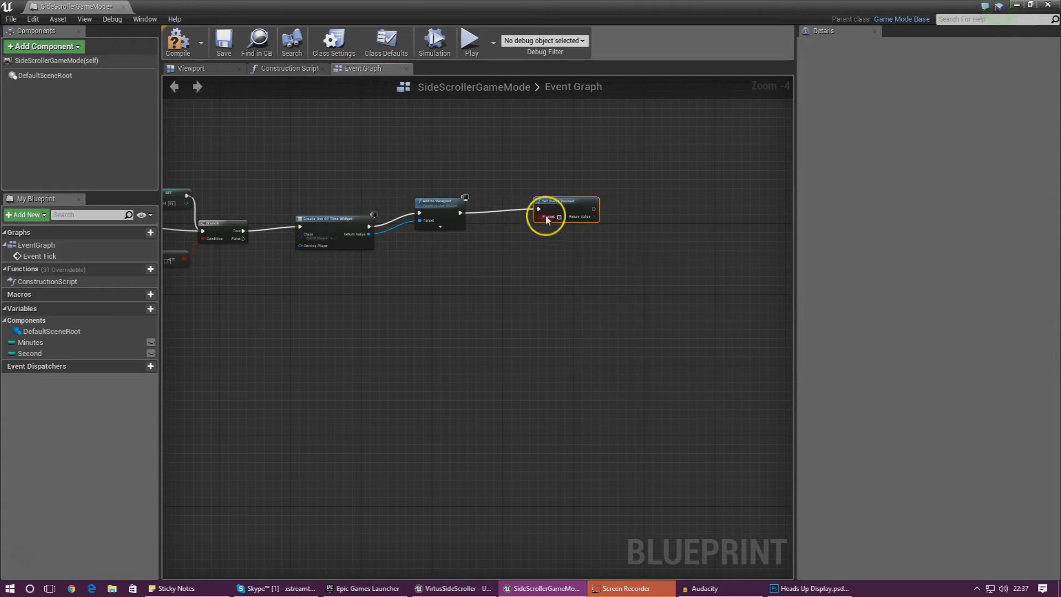
left_click(559, 217)
left_click(565, 241)
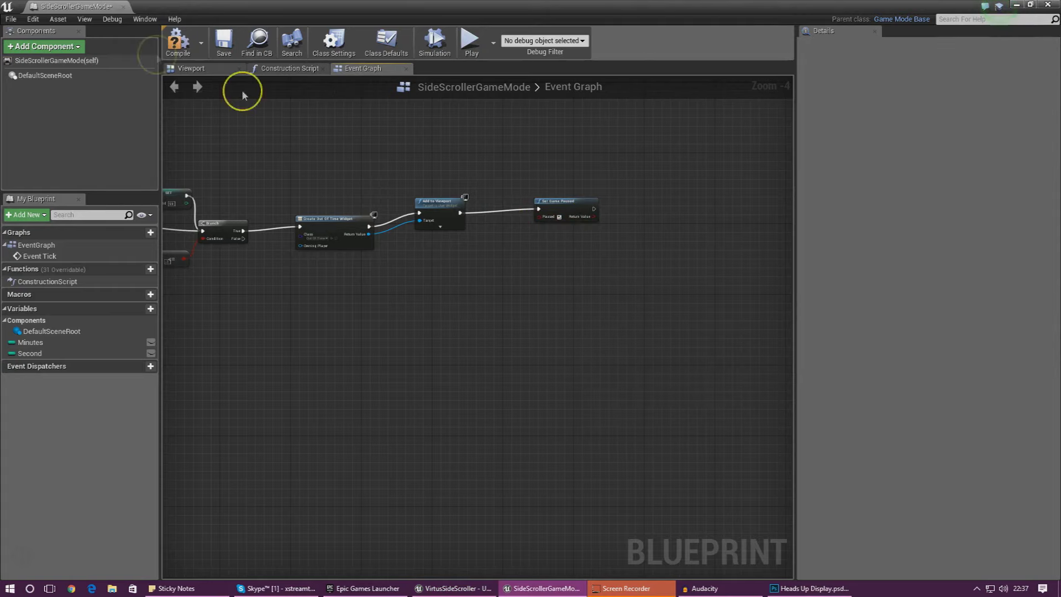
left_click(172, 53)
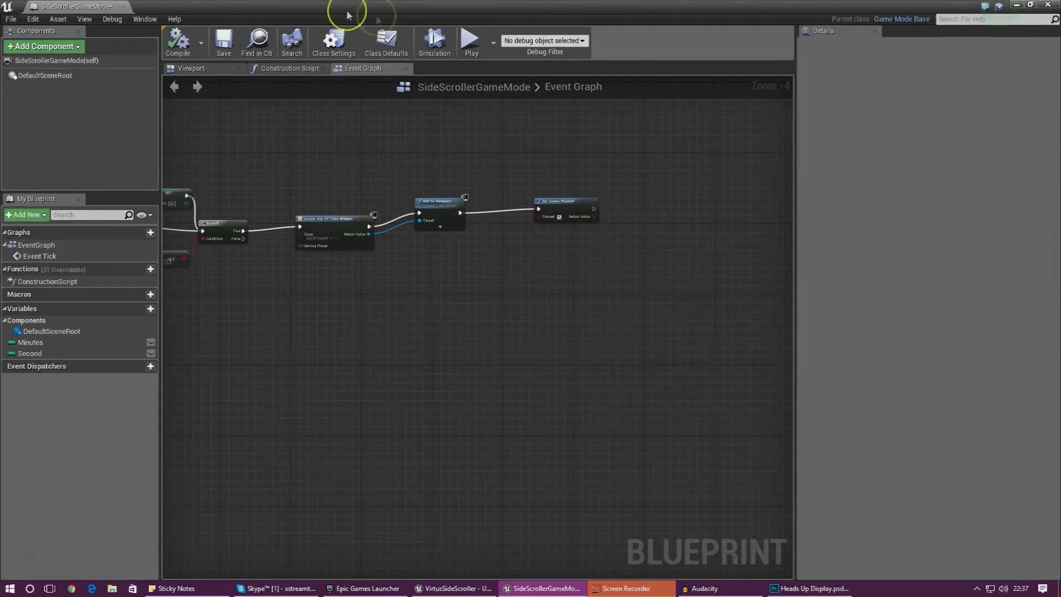
left_click(237, 44)
Play the level until the timer runs out to check the pause, and close the game mode blueprint
key("alt+Tab")
left_click(549, 39)
left_click(547, 156)
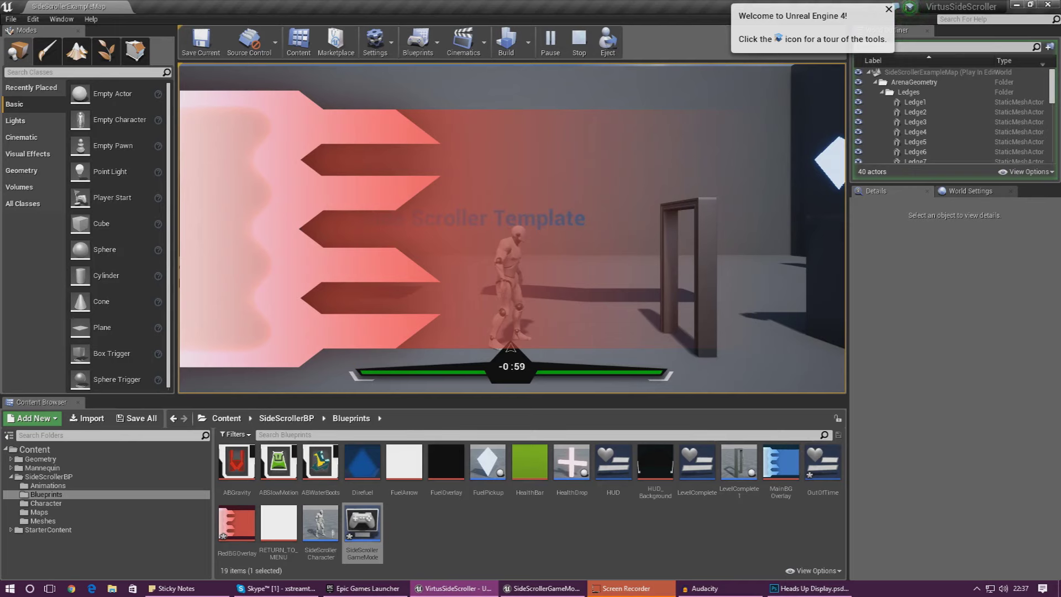
left_click(541, 588)
left_click(455, 200)
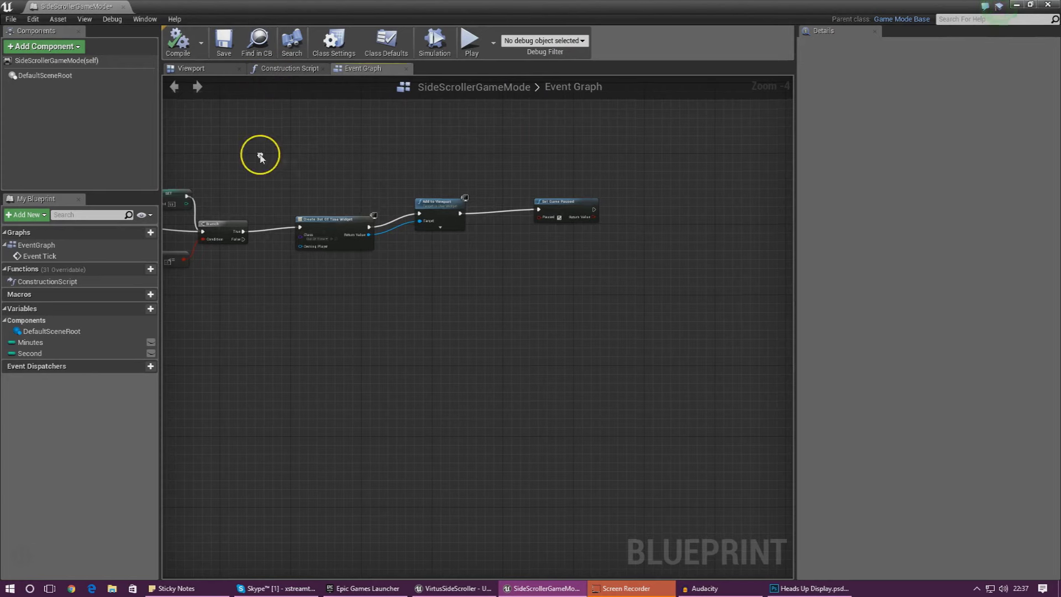
right_click_drag(255, 154, 415, 181)
left_click(192, 69)
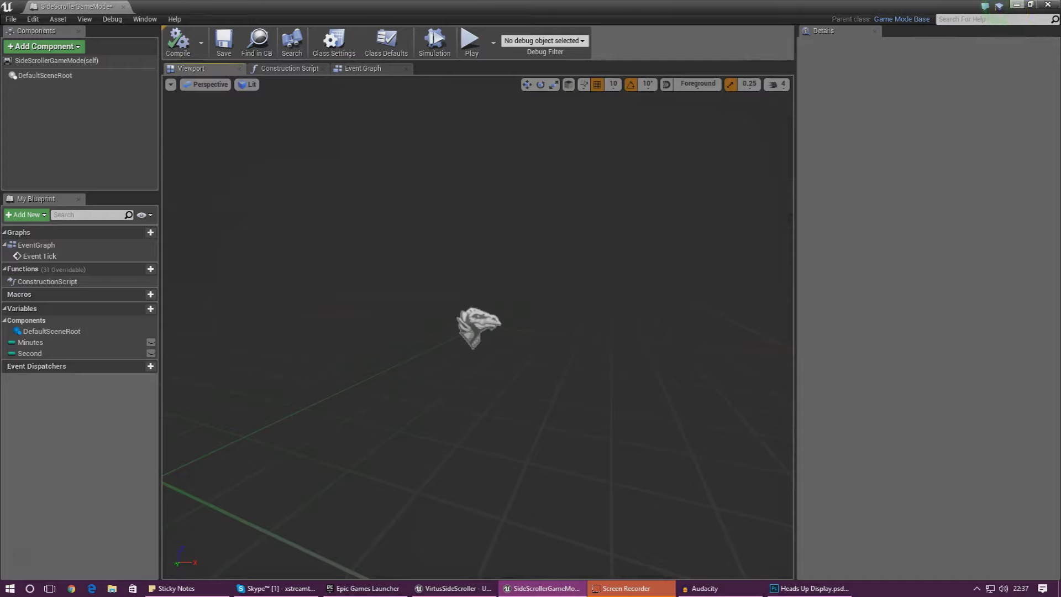
key("alt+F4")
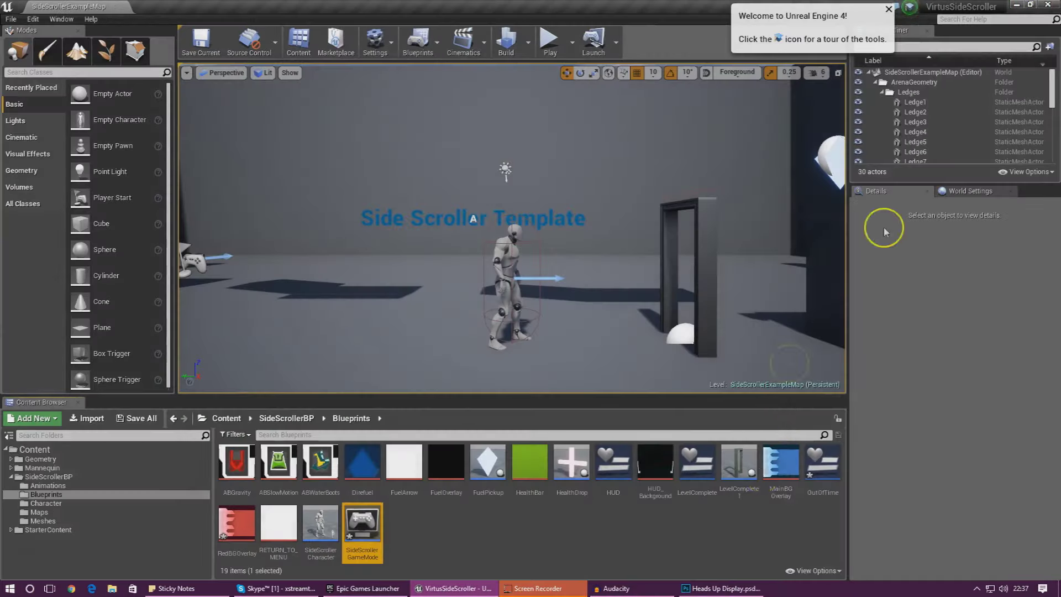
Open the OutOfTime widget and place two Text blocks and a Button, one in each dark notch of the red overlay from top to bottom
double_click(821, 478)
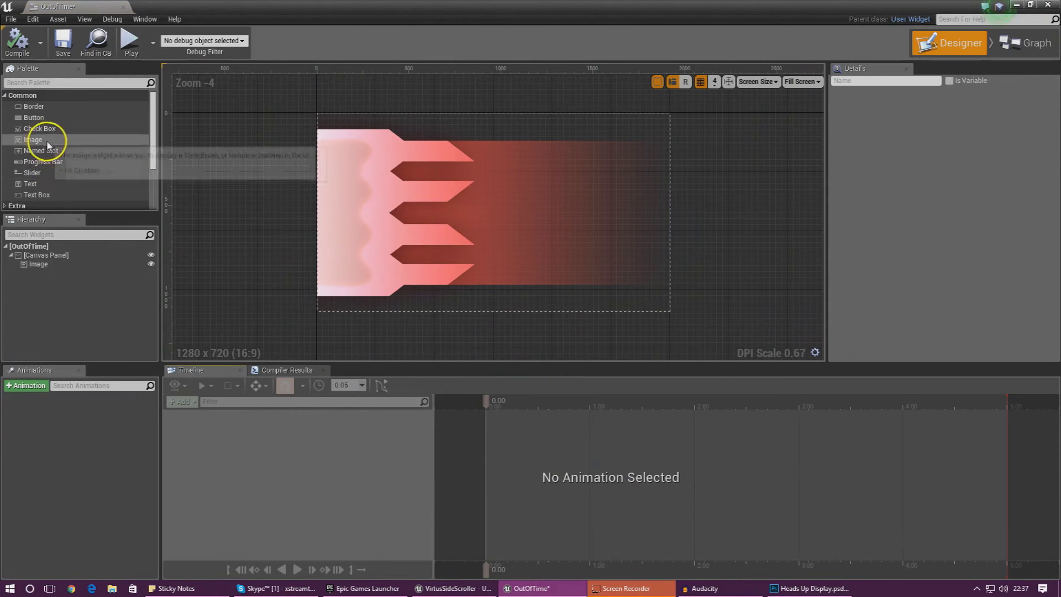
left_click_drag(42, 191, 412, 169)
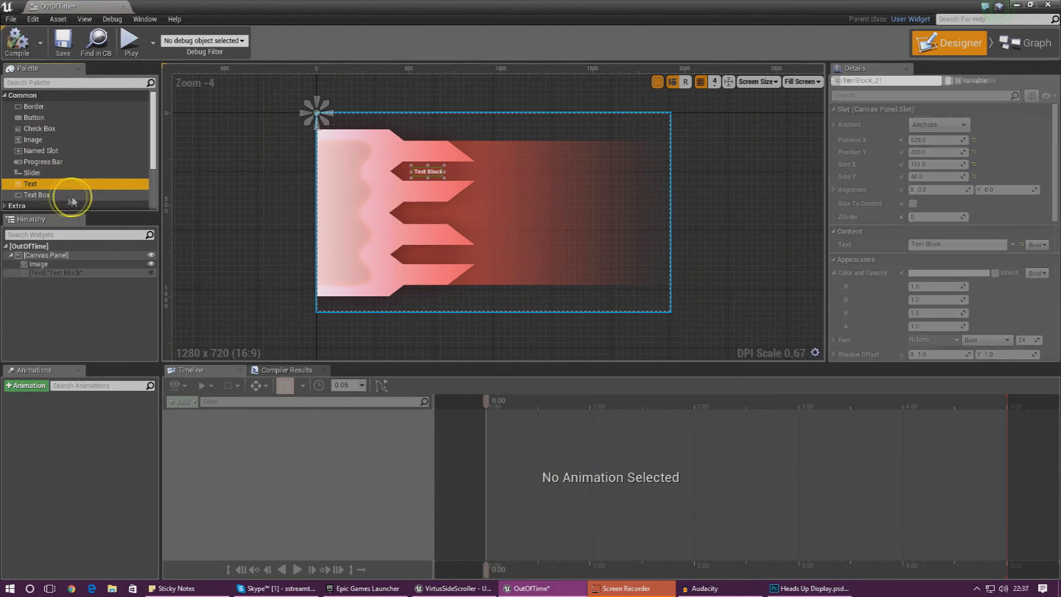
left_click_drag(46, 190, 391, 211)
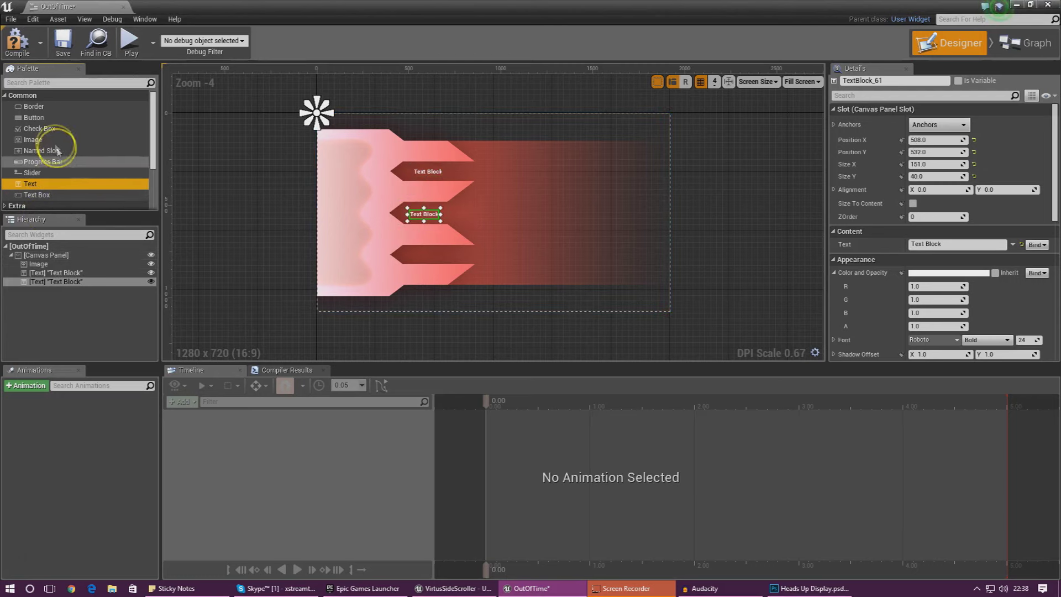
left_click_drag(67, 134, 411, 256)
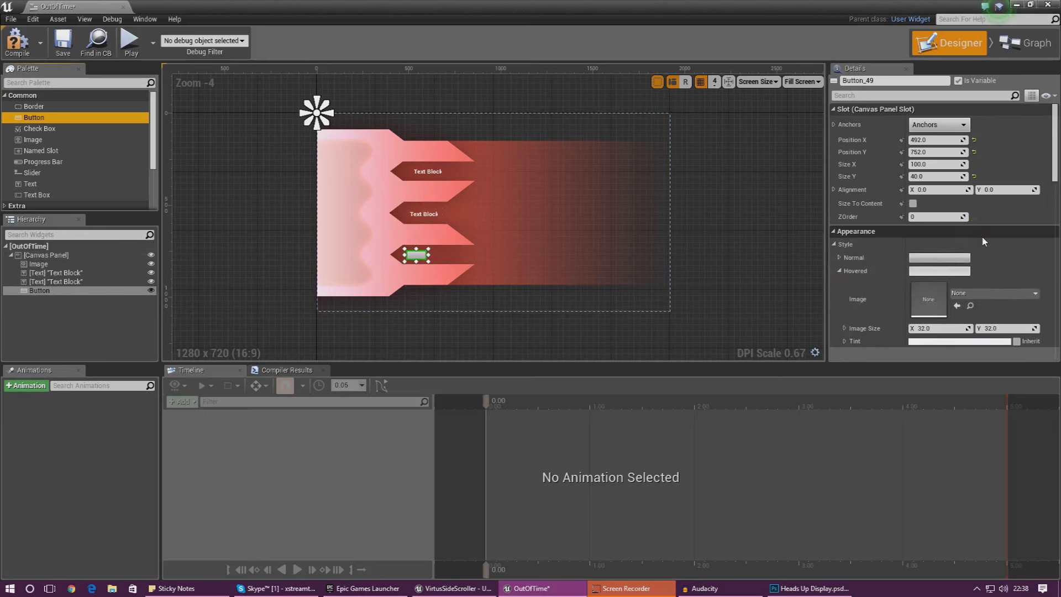
left_click(840, 271)
Set the upper text block's content to "YOU RAN OUT OF TIME."
left_click(430, 181)
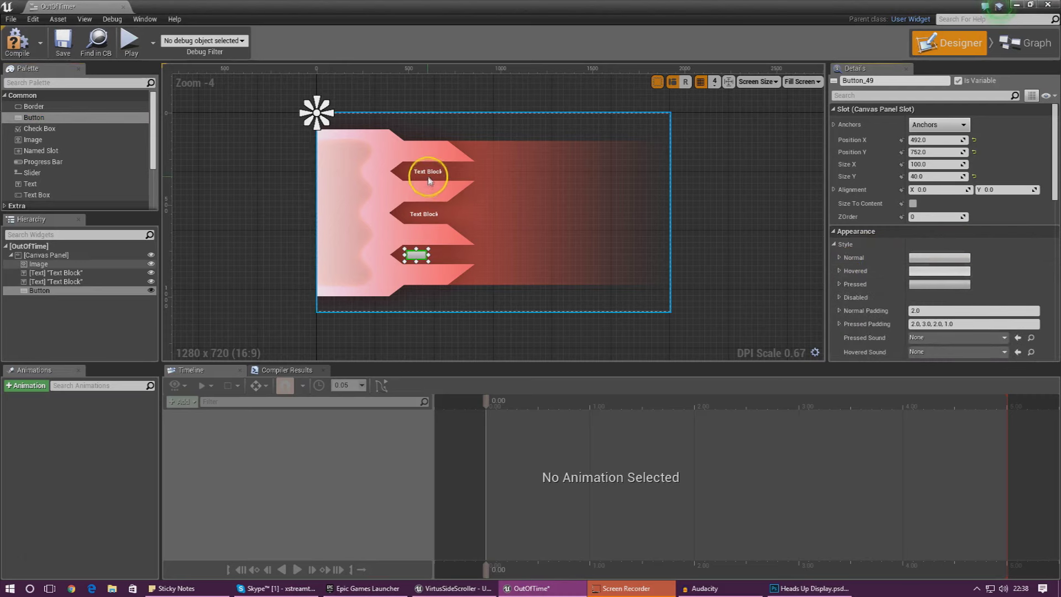
left_click(942, 244)
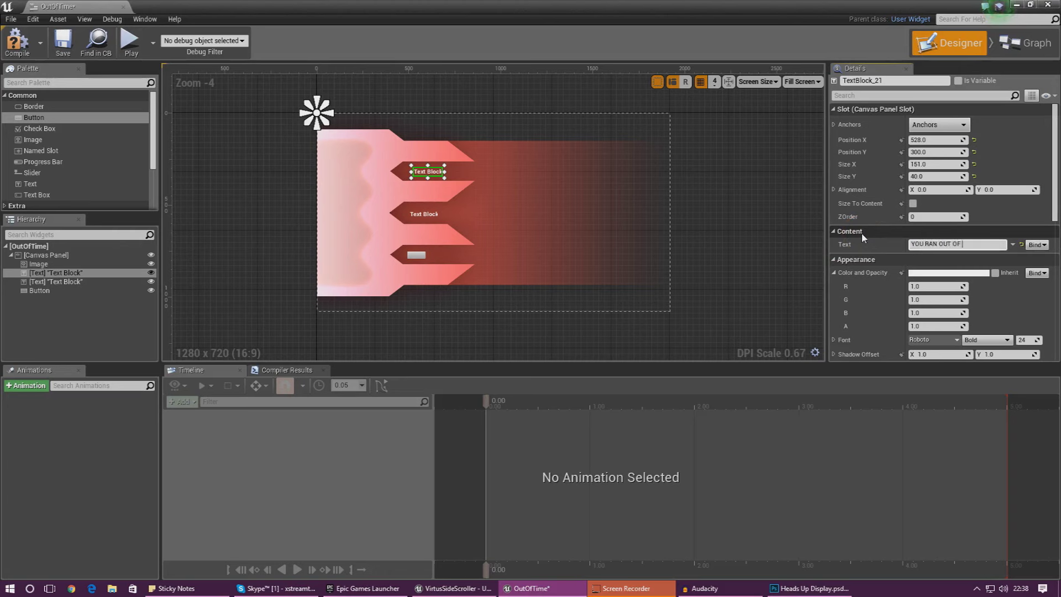
left_click(456, 176)
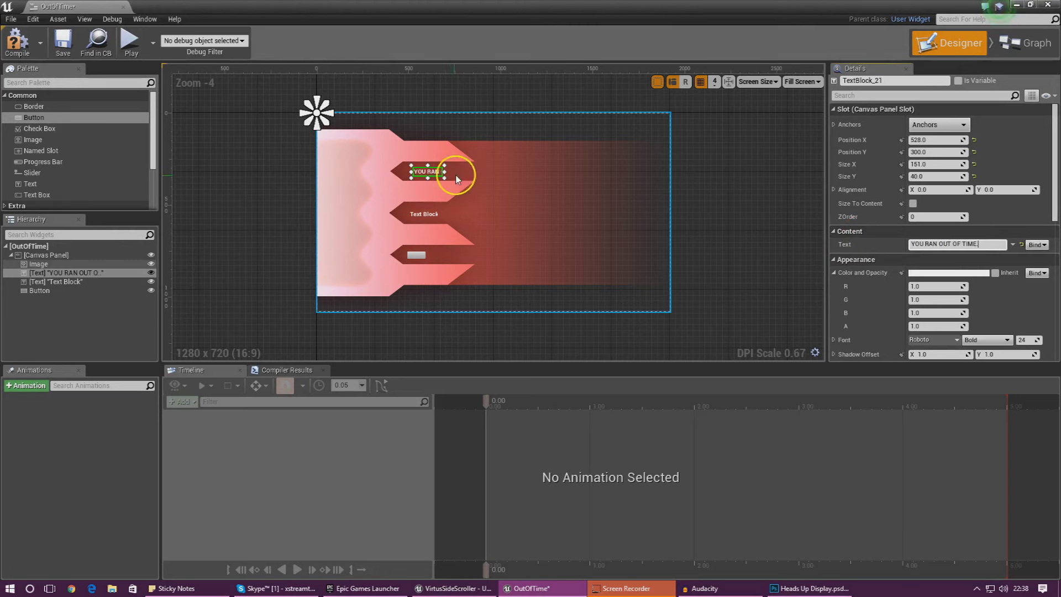
Set the "YOU RAN OUT OF TIME." text's font size to 54, widen its box to fit, and align it with the upper notch
left_click_drag(446, 179, 525, 181)
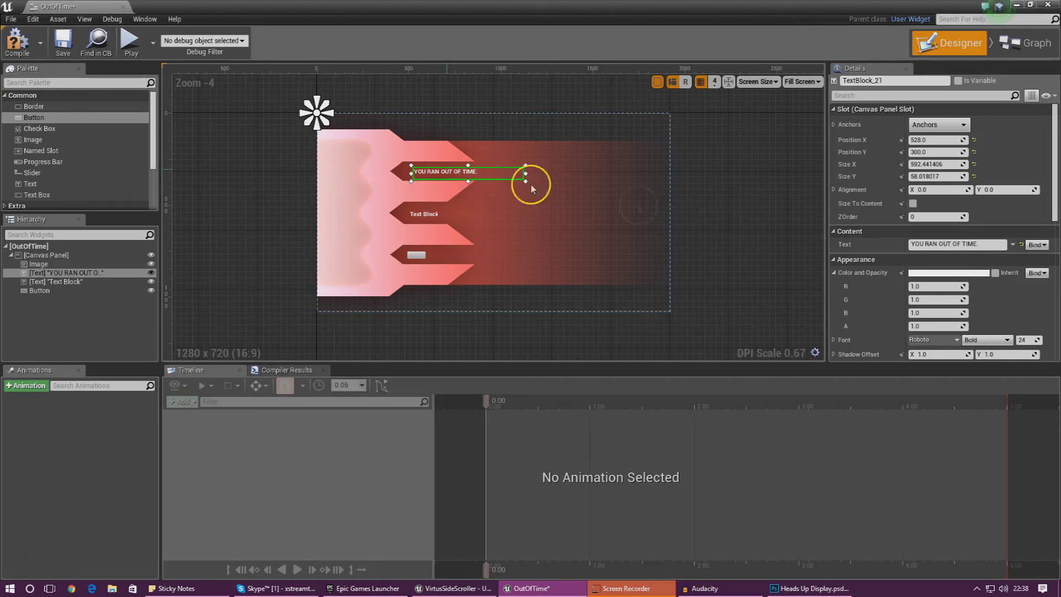
left_click_drag(1030, 339, 1056, 340)
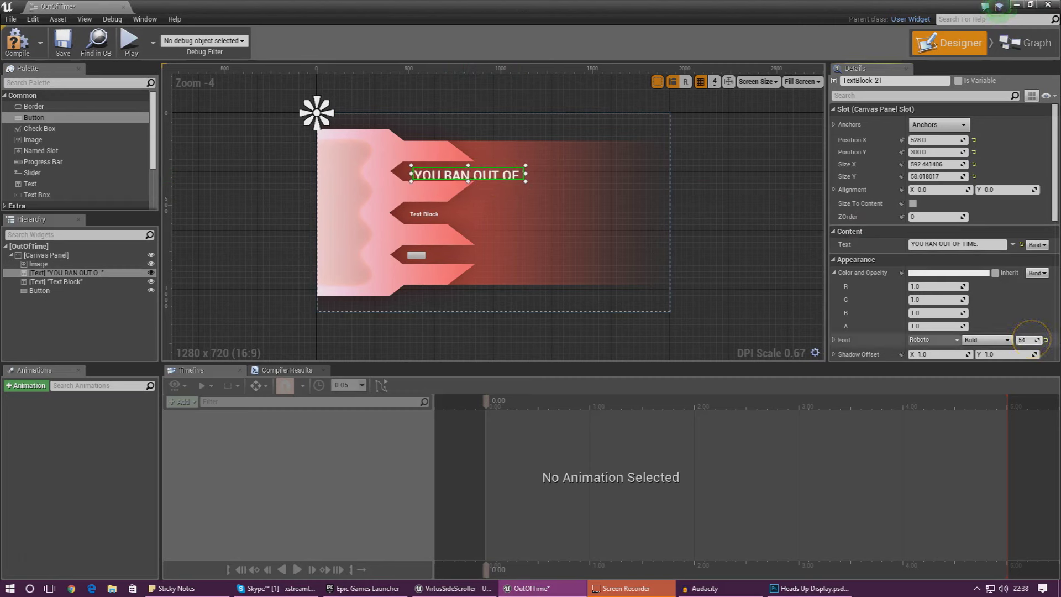
left_click_drag(486, 178, 560, 179)
left_click(524, 197)
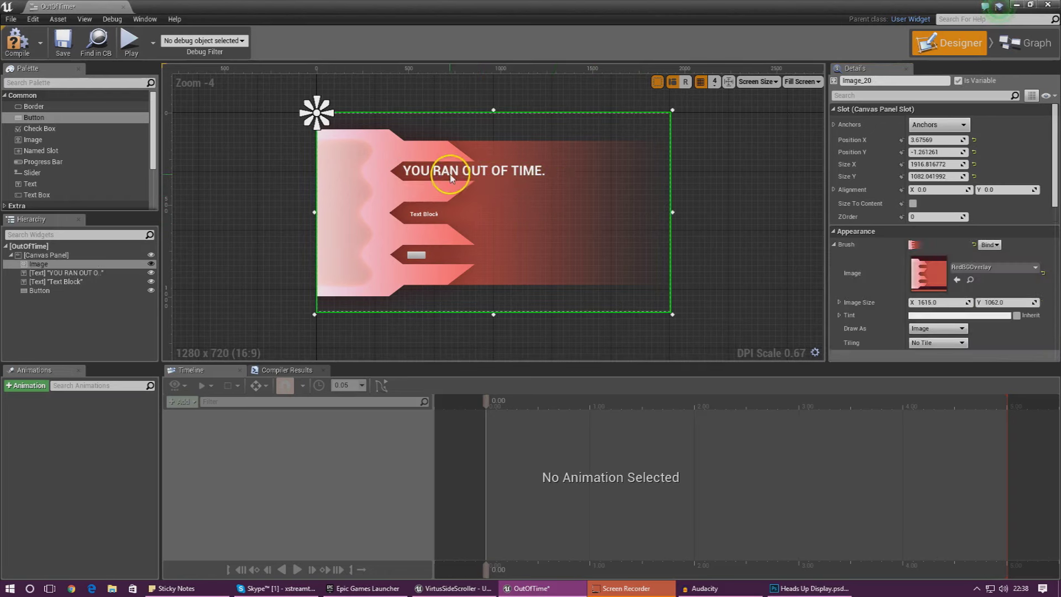
left_click_drag(450, 176, 450, 177)
Set the content of the text block in the middle notch to "BETTER LUCK NEXT TIME"
left_click(429, 218)
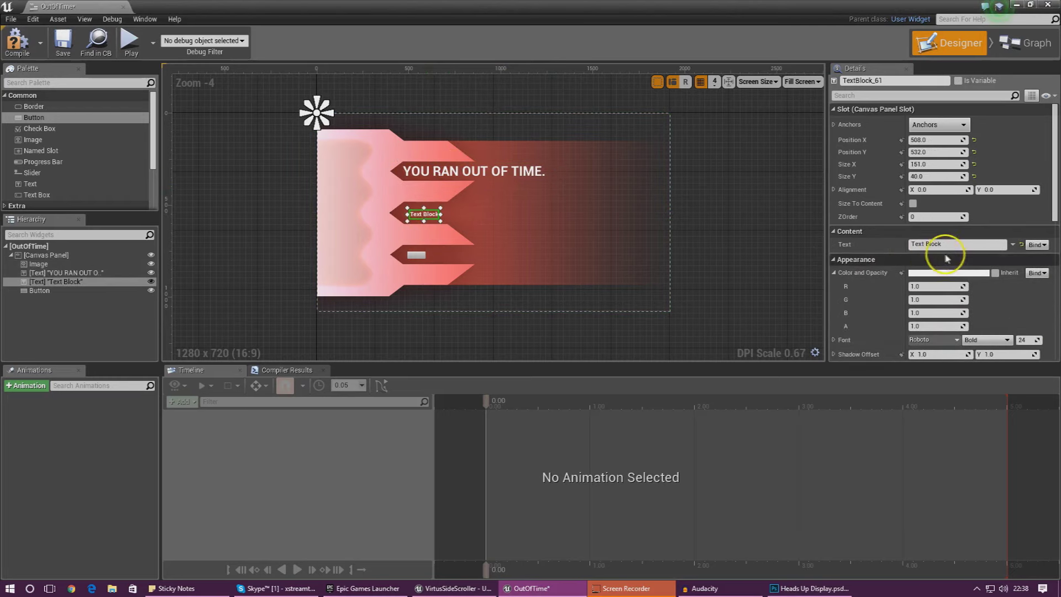
double_click(924, 245)
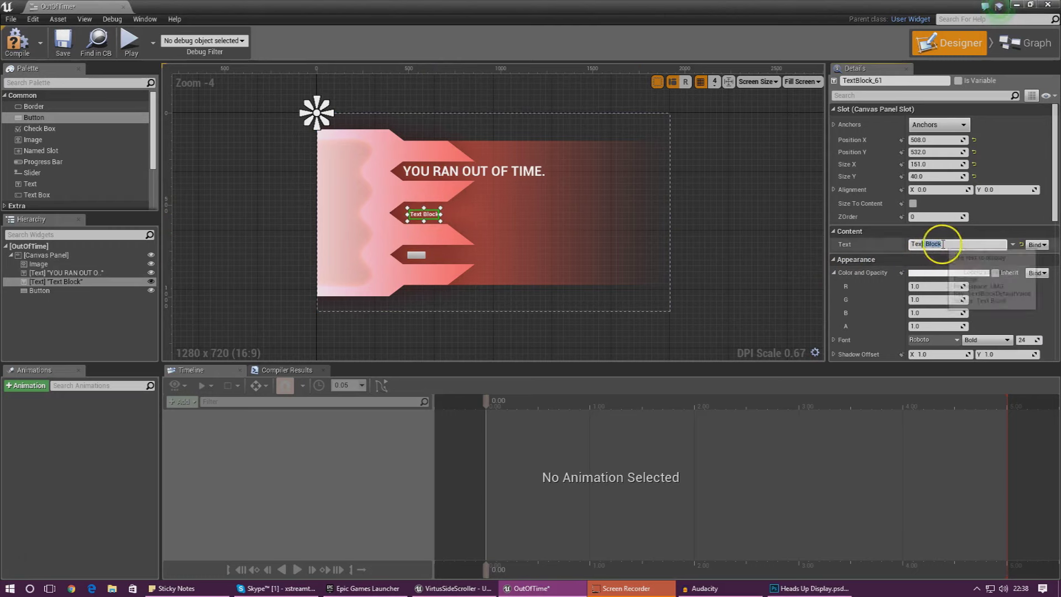
left_click_drag(942, 245, 864, 248)
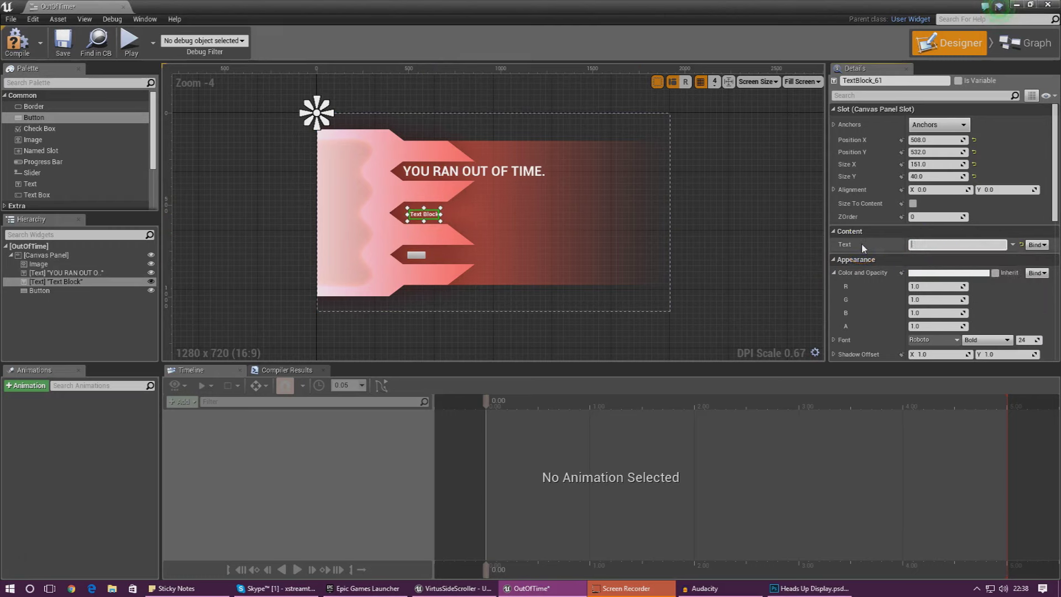
type("BETTER LUCK NEXT TIME")
Set the "BETTER LUCK NEXT TIME" text's font size to 44, enlarge its box to fit, and align it with the middle notch
left_click_drag(441, 221, 527, 223)
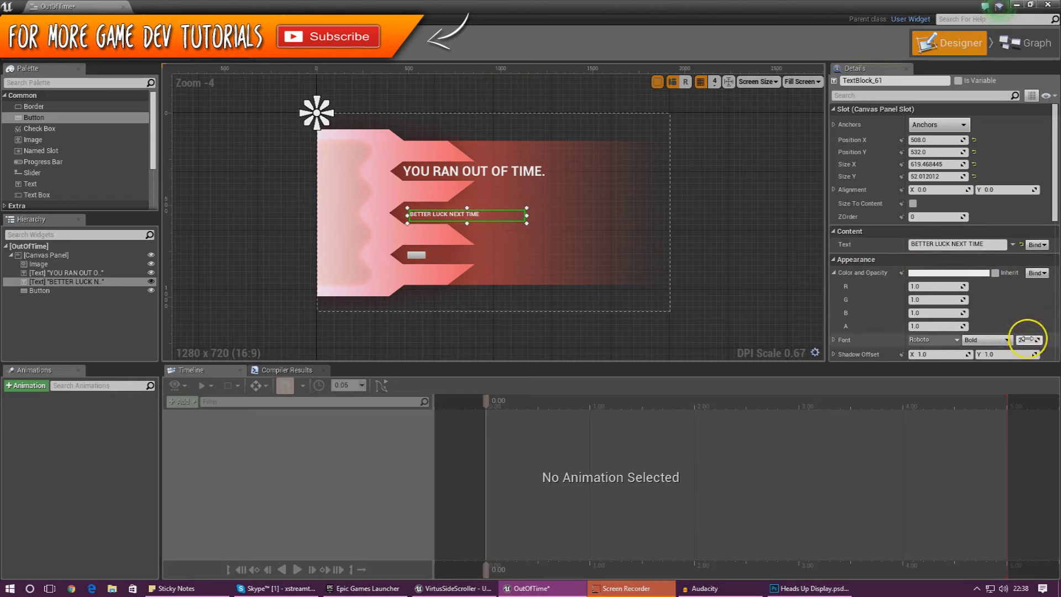
left_click_drag(1027, 340, 1039, 339)
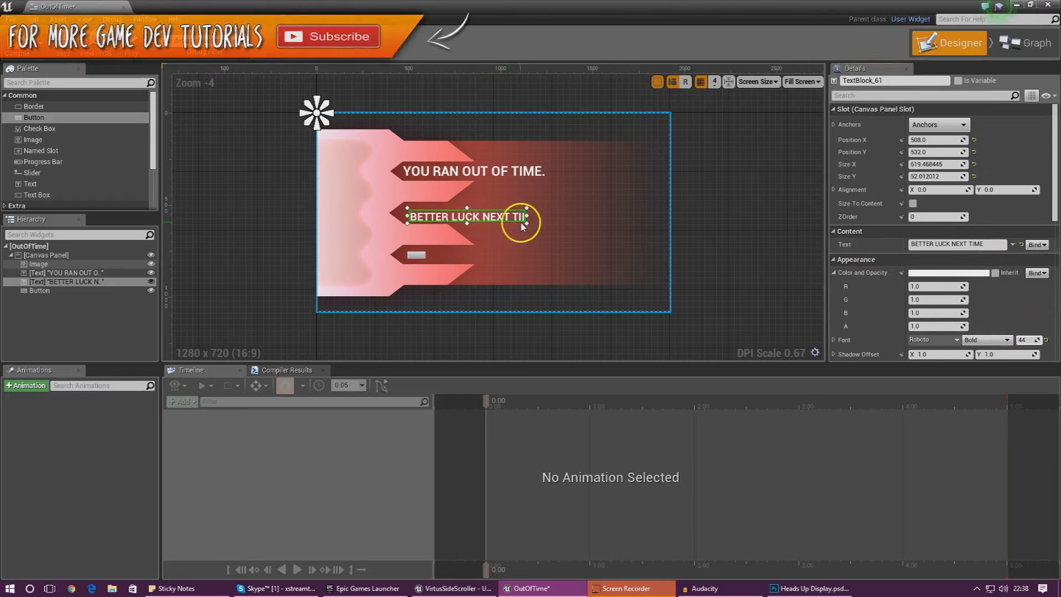
mouse_move(526, 223)
left_mouse_down()
mouse_move(548, 226)
mouse_move(508, 219)
left_mouse_up()
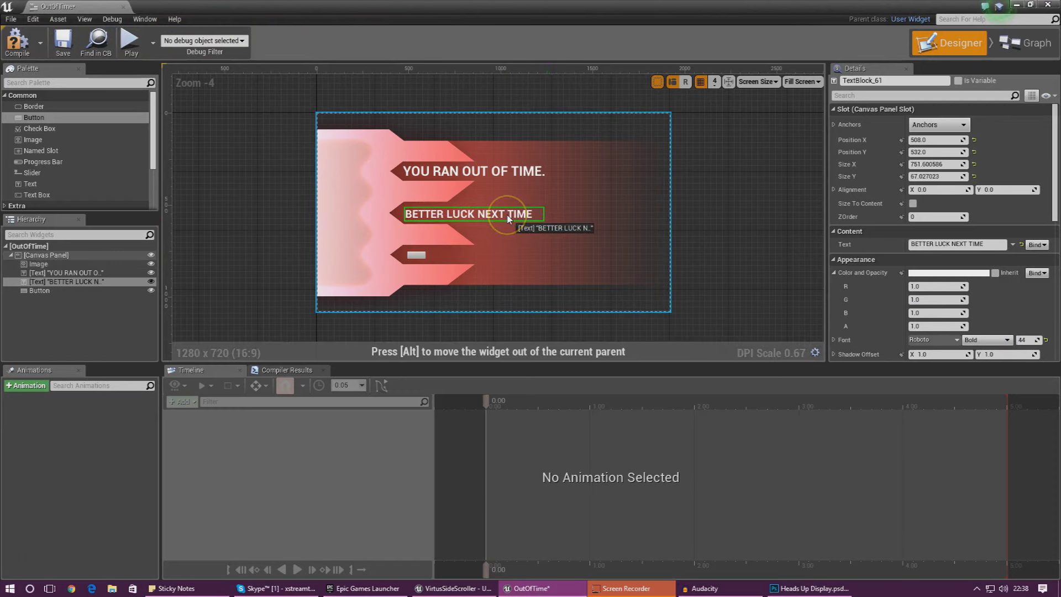
Check the Heads Up Display.psd mockup in Photoshop, and recolour the widget's "YOU RAN OUT OF TIME." text orange-yellow (sRGB FFBA00FF)
left_click(796, 587)
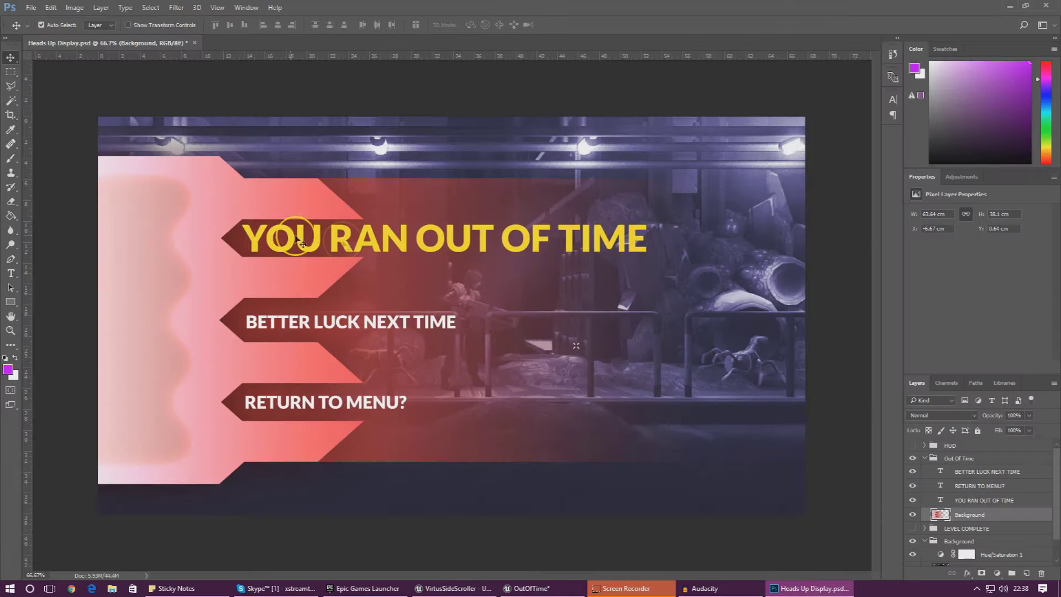
left_click(789, 590)
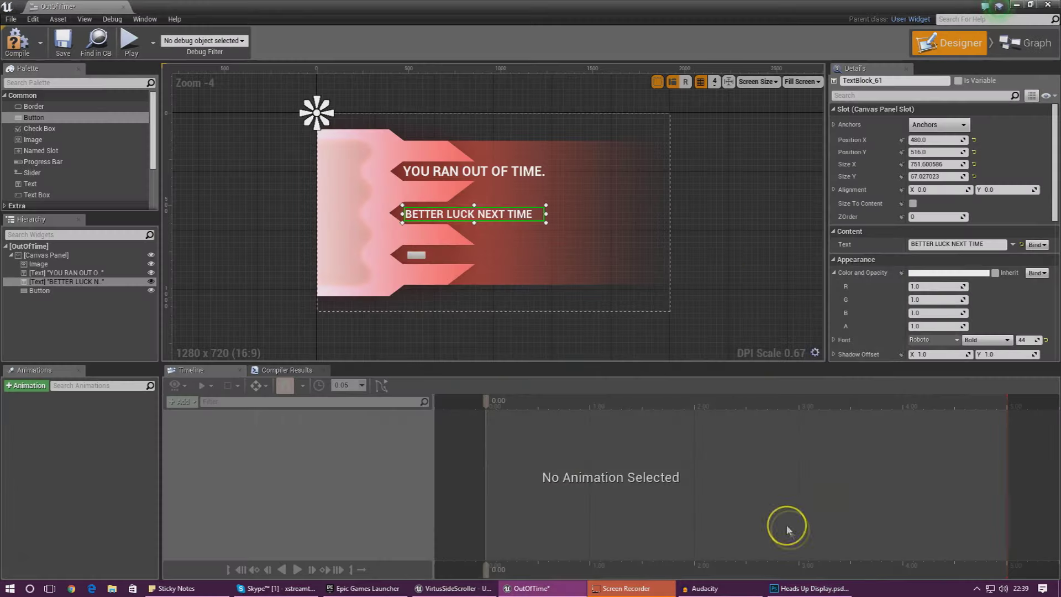
left_click(435, 196)
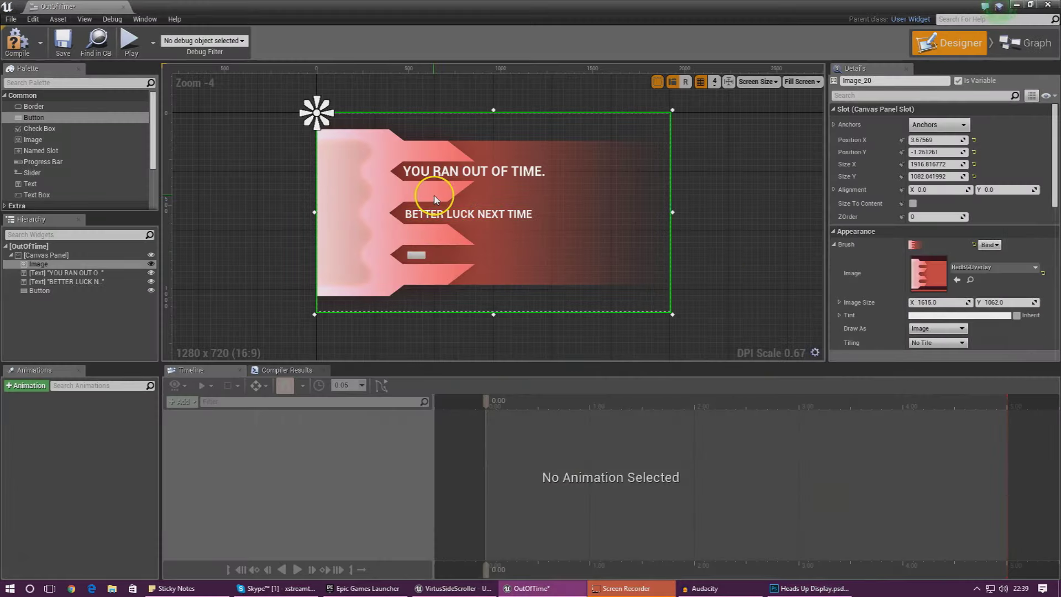
left_click(436, 173)
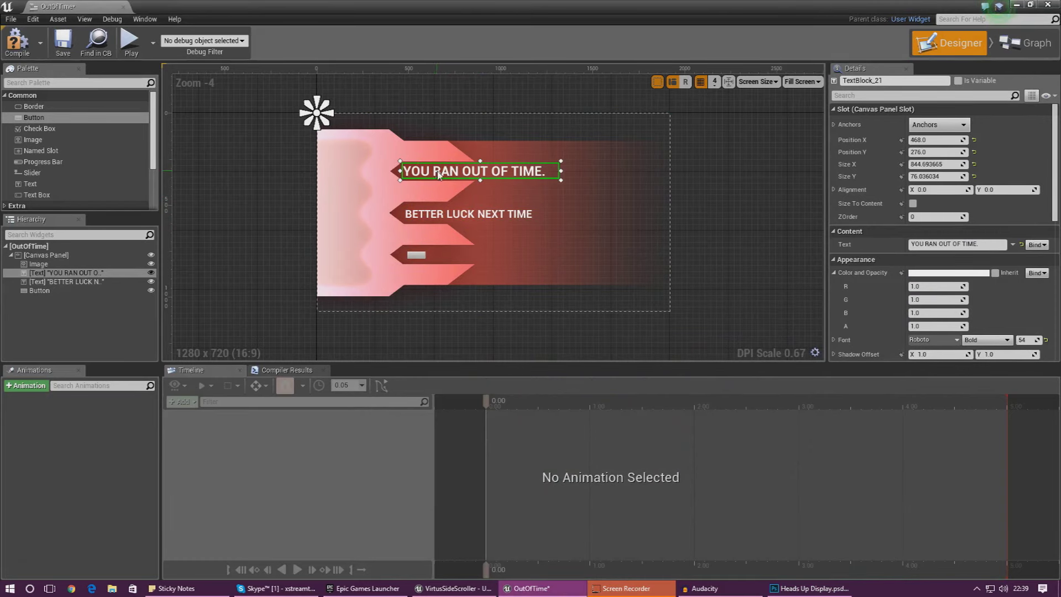
scroll(569, 224, "up", 3)
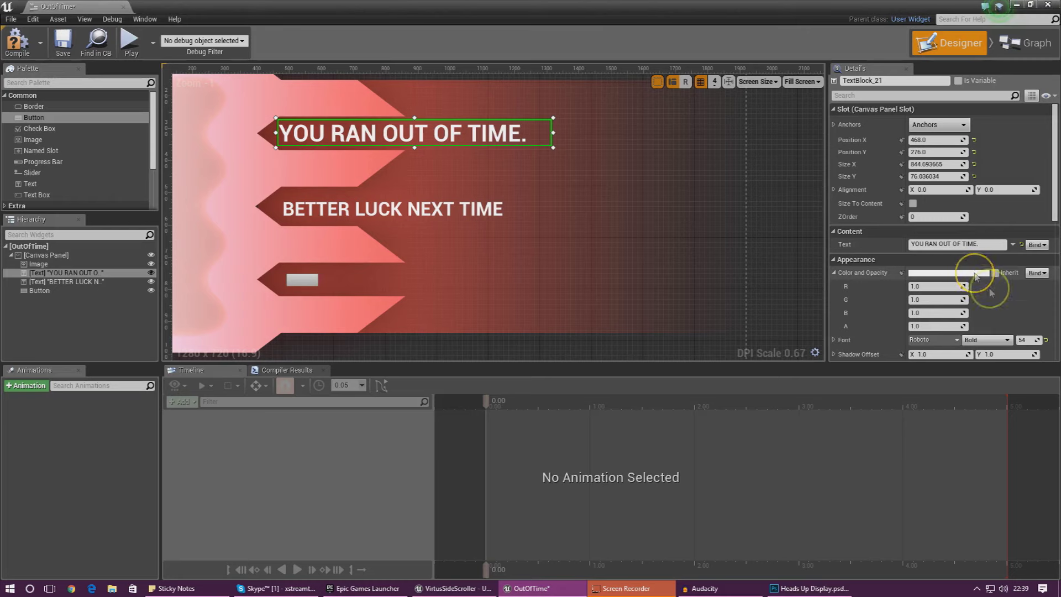
scroll(975, 277, "down", 2)
left_click(940, 238)
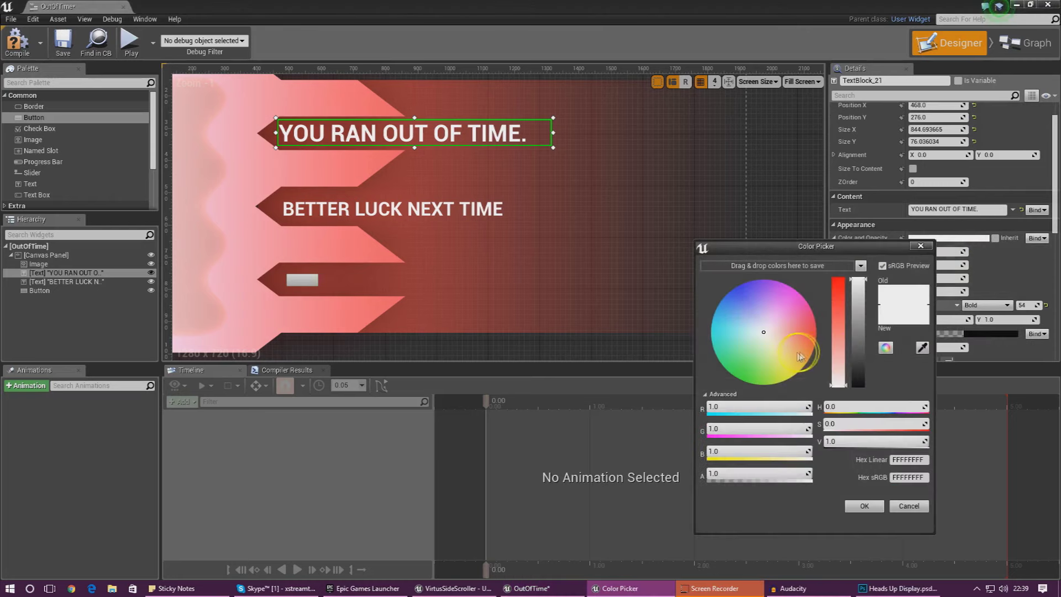
left_click(796, 359)
mouse_move(800, 367)
left_mouse_down()
mouse_move(808, 376)
mouse_move(813, 360)
left_mouse_up()
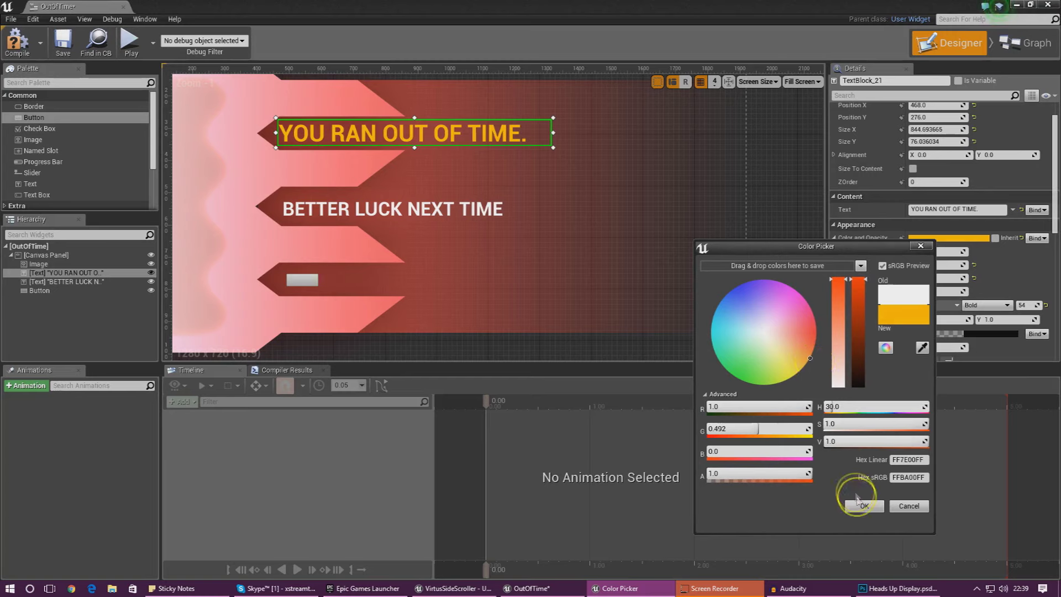
left_click(862, 504)
Set the "YOU RAN OUT OF TIME." text's font size to 74 and enlarge its box to show the whole text
left_click(1027, 305)
type("74")
key("Return")
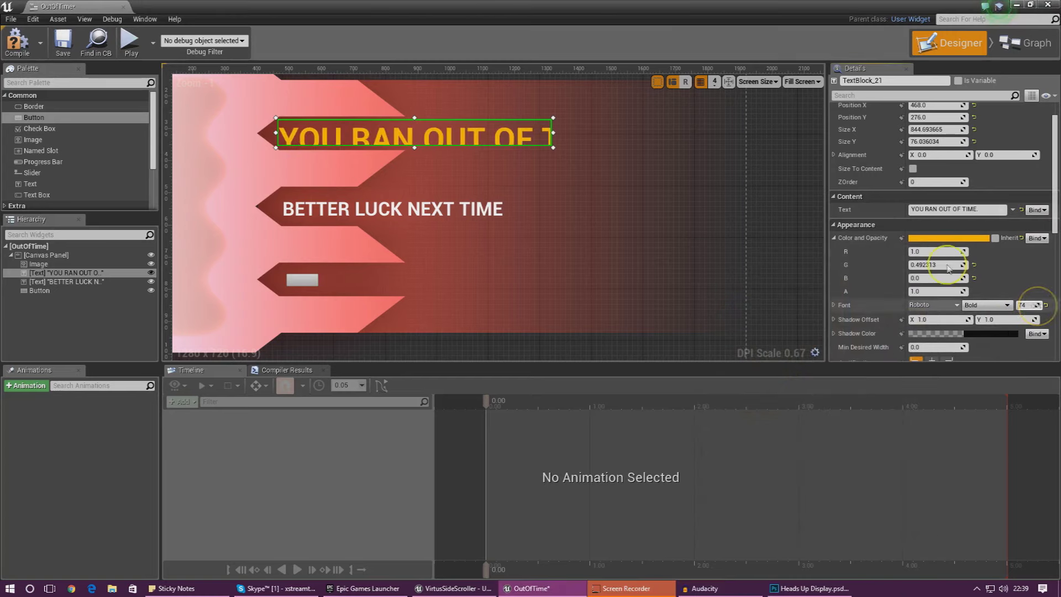
left_click_drag(549, 143, 586, 156)
Extend the middle text block's content to "BETTER LUCK NEXT TIME..."
left_click(398, 201)
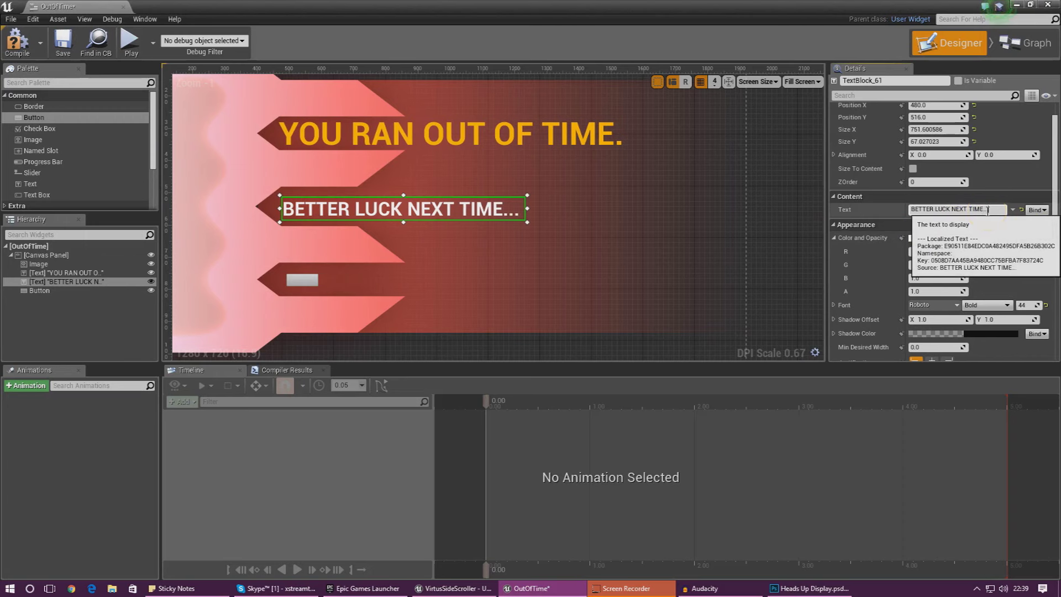
Assign the RETURN_TO_MENU texture to the button's Normal style and set that style's margin to 0
left_click(305, 283)
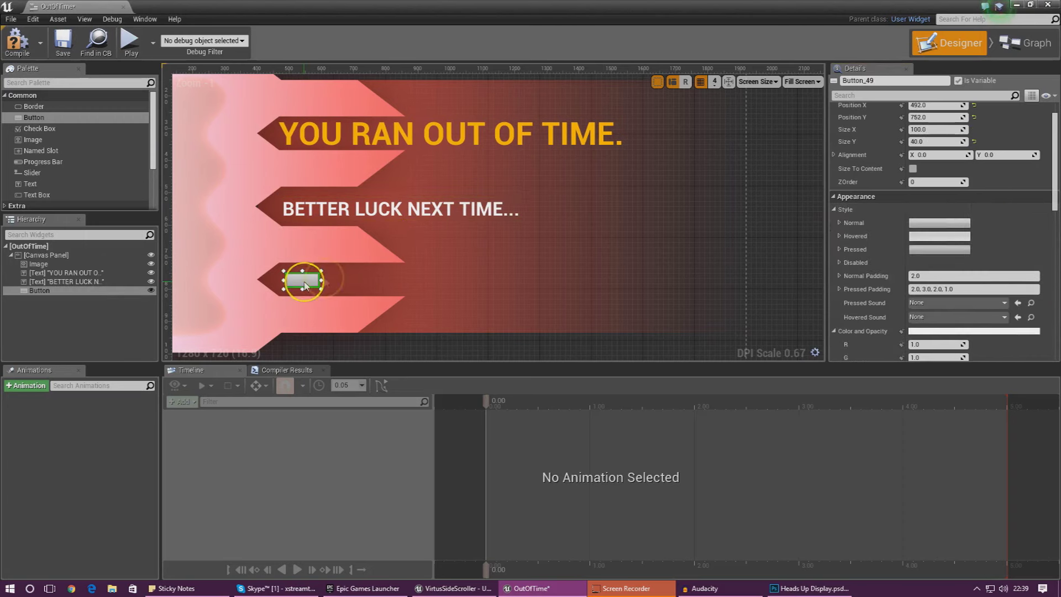
left_click(840, 224)
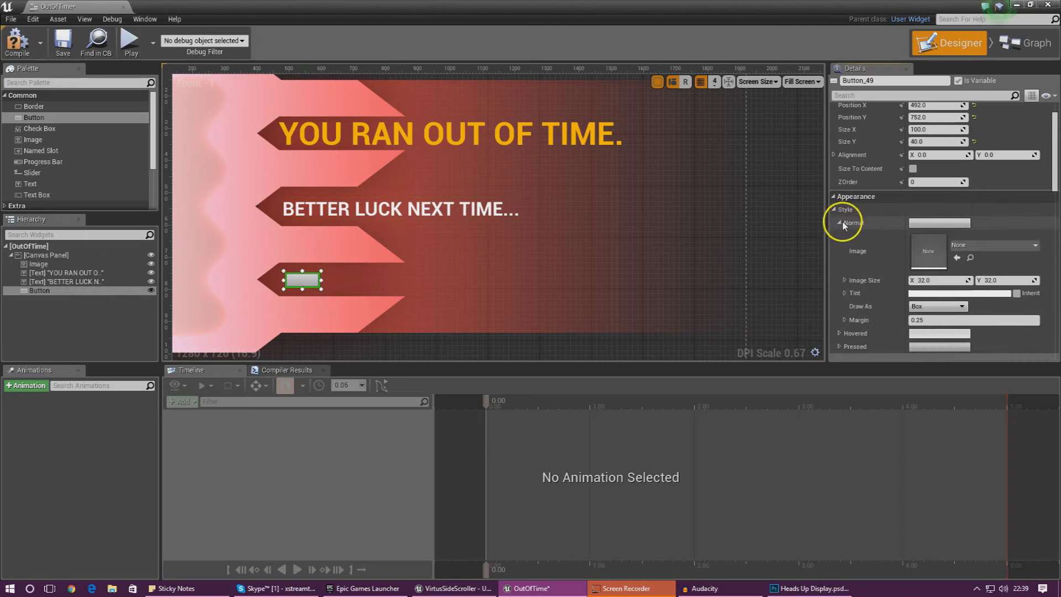
left_click(970, 246)
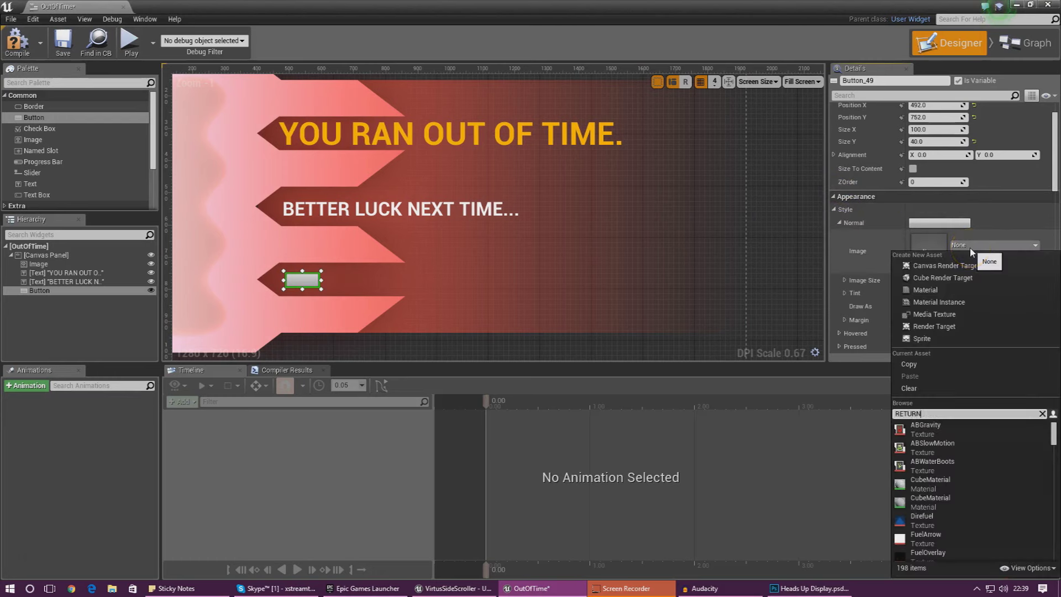
left_click(943, 432)
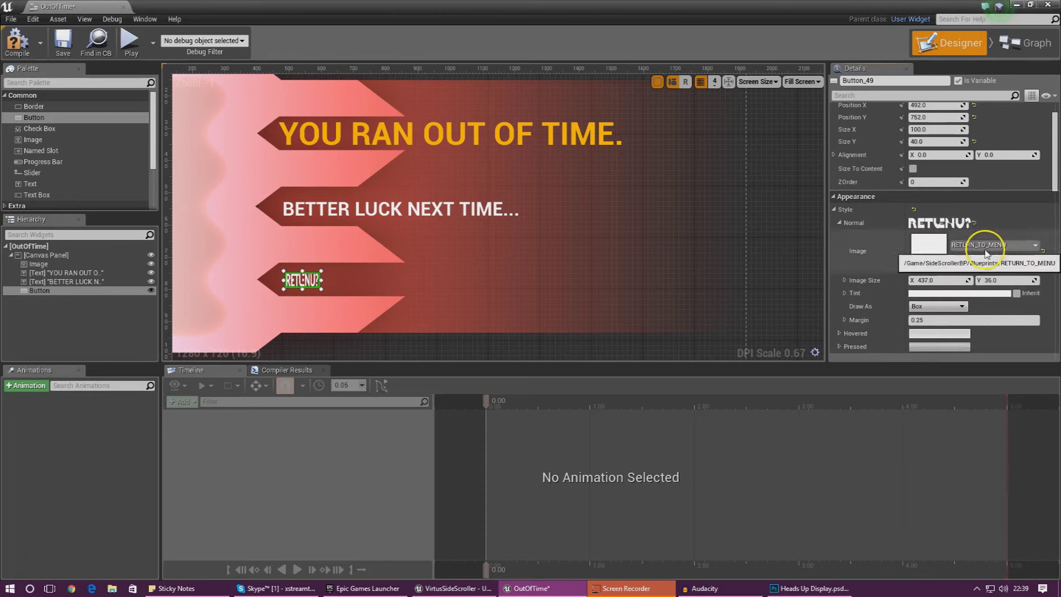
left_click(947, 319)
type("9")
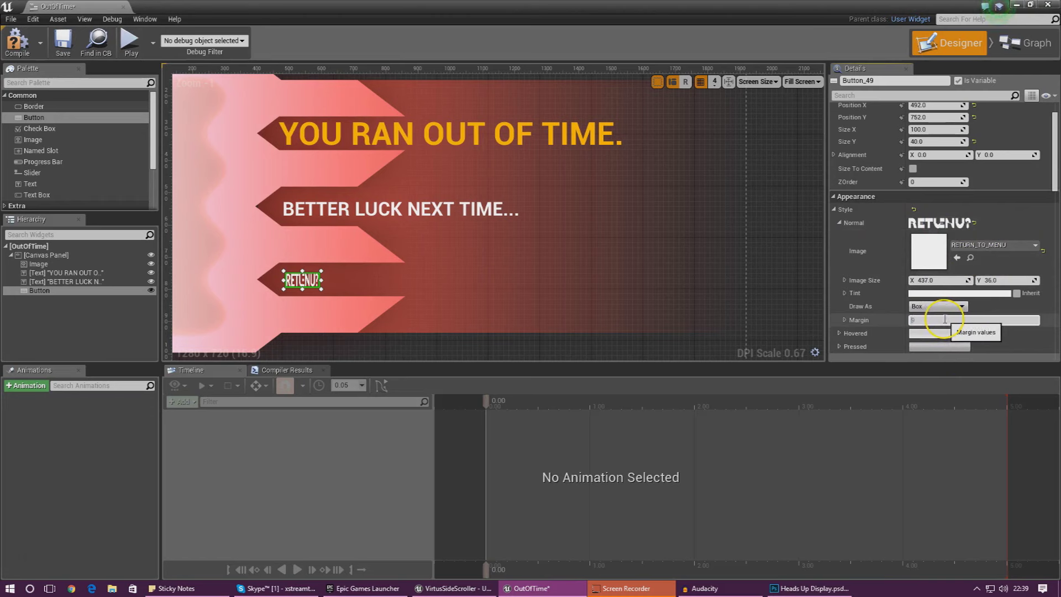
left_click(840, 222)
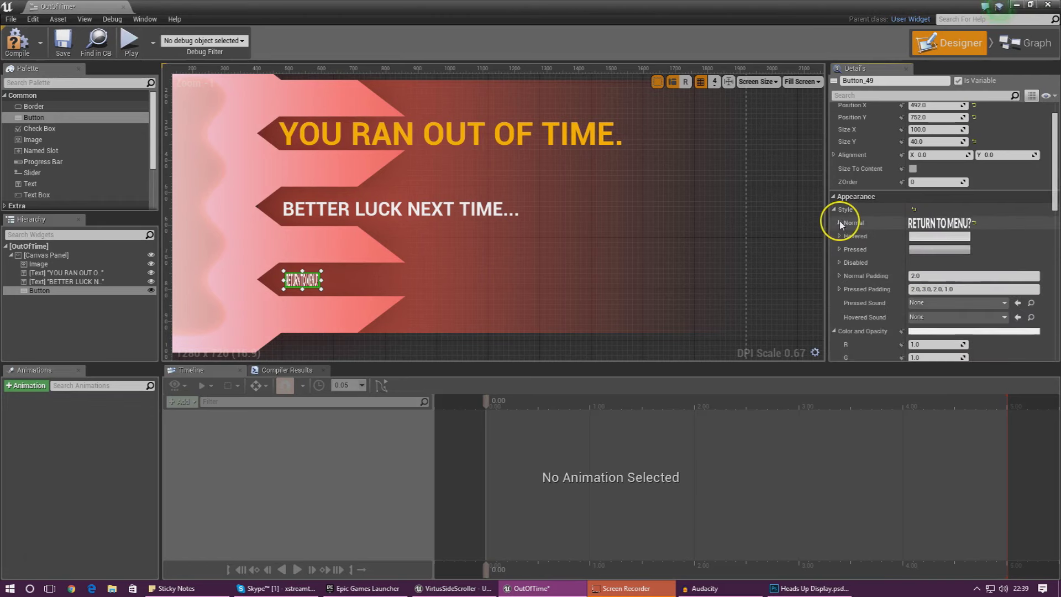
Assign the RETURN_TO_MENU texture to the button's Hovered style and set that style's margin to 0
left_click(840, 236)
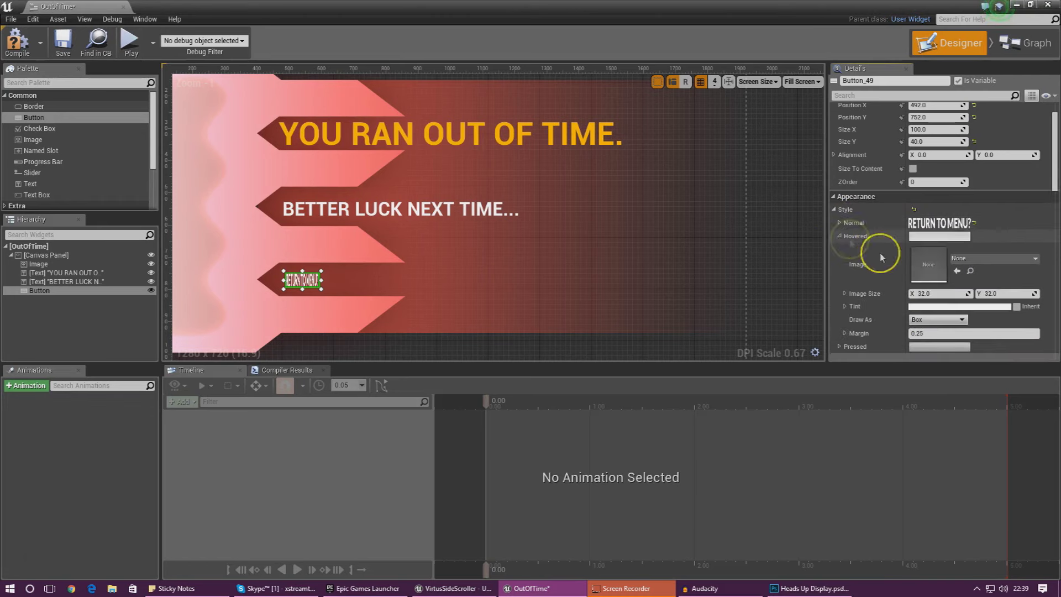
left_click(970, 258)
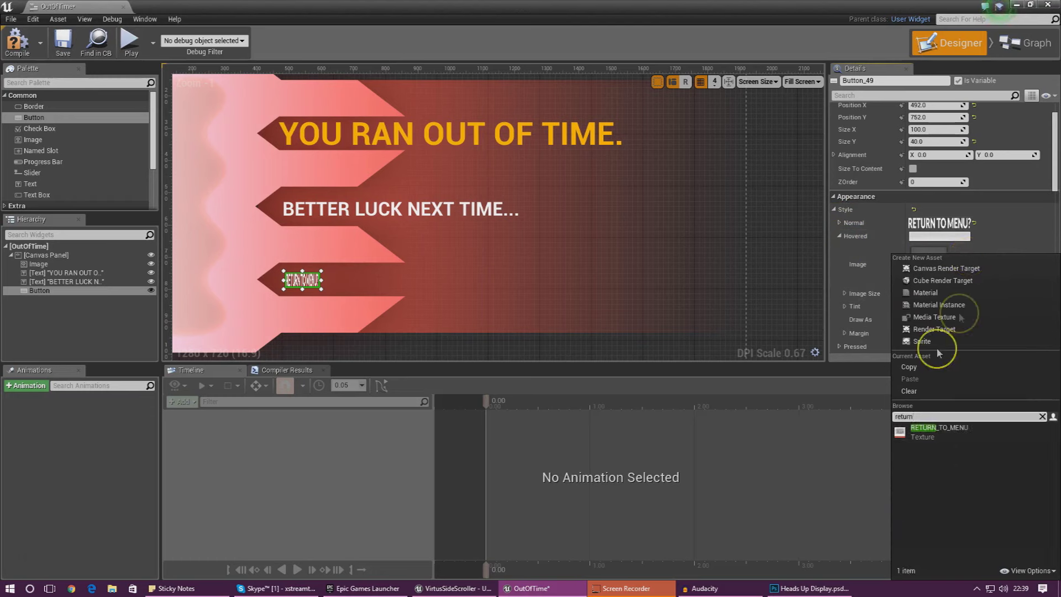
left_click(912, 433)
left_click(930, 332)
type("0")
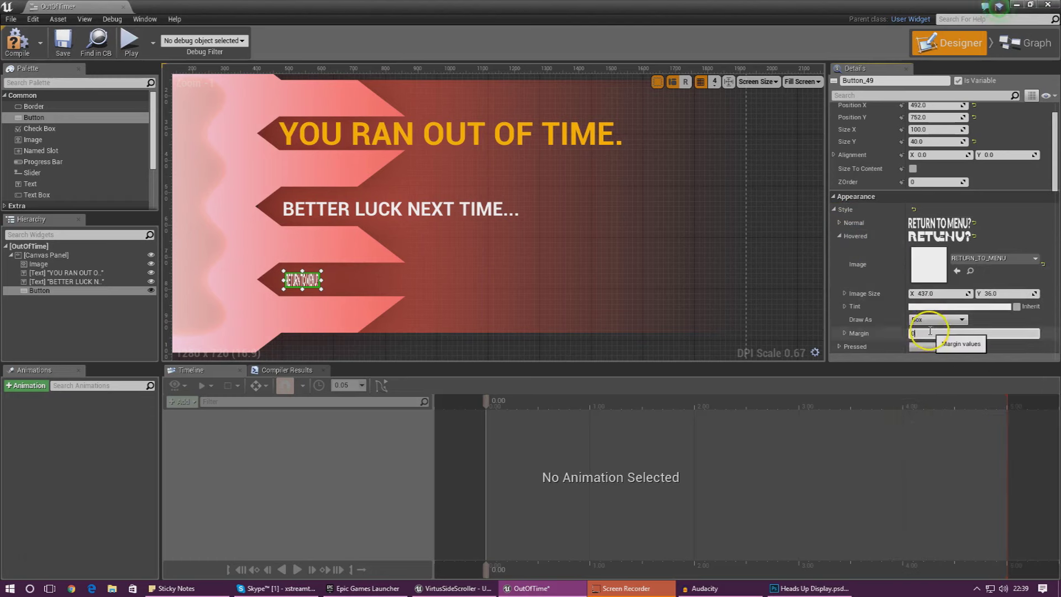
left_click(840, 236)
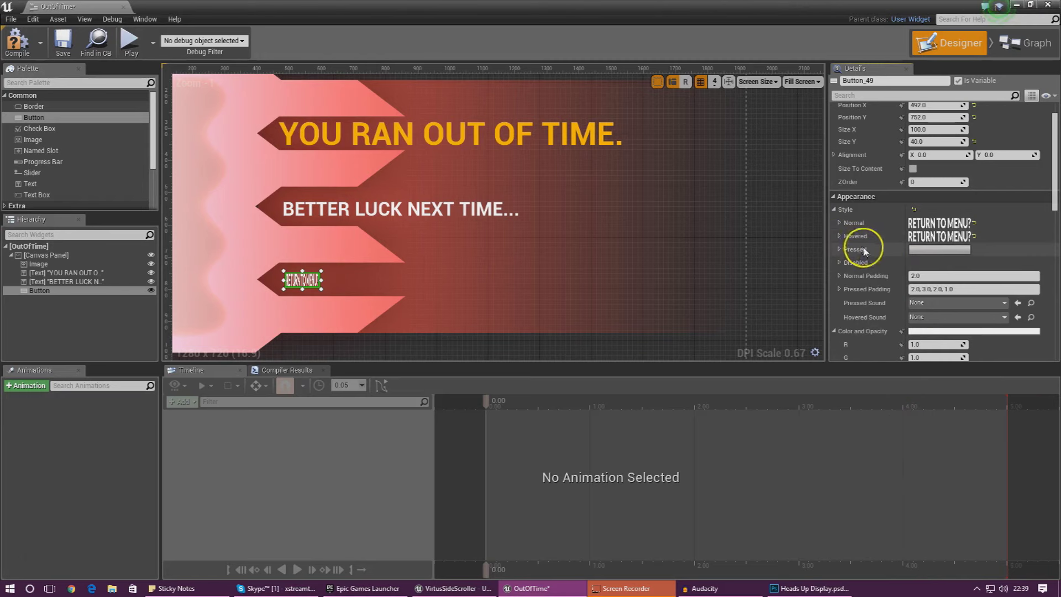
Assign the RETURN_TO_MENU texture to the button's Pressed style
left_click(839, 250)
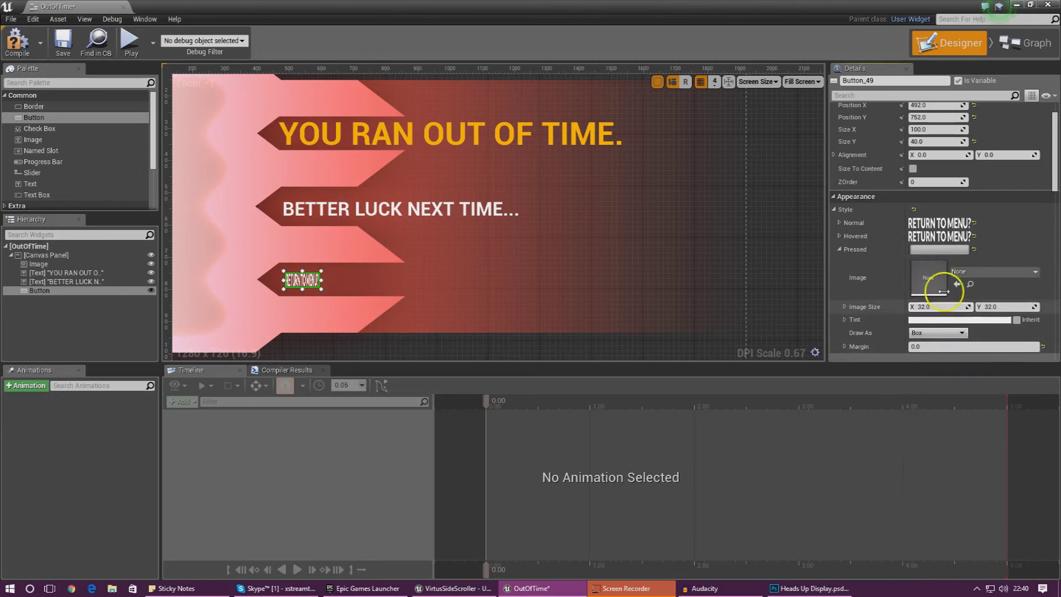
left_click(969, 272)
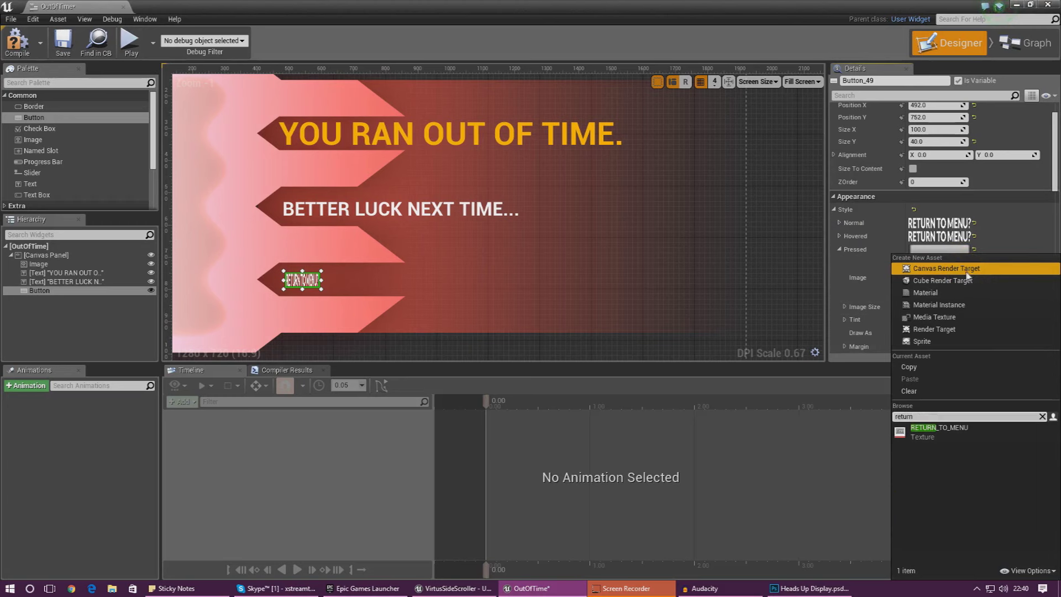
left_click(944, 436)
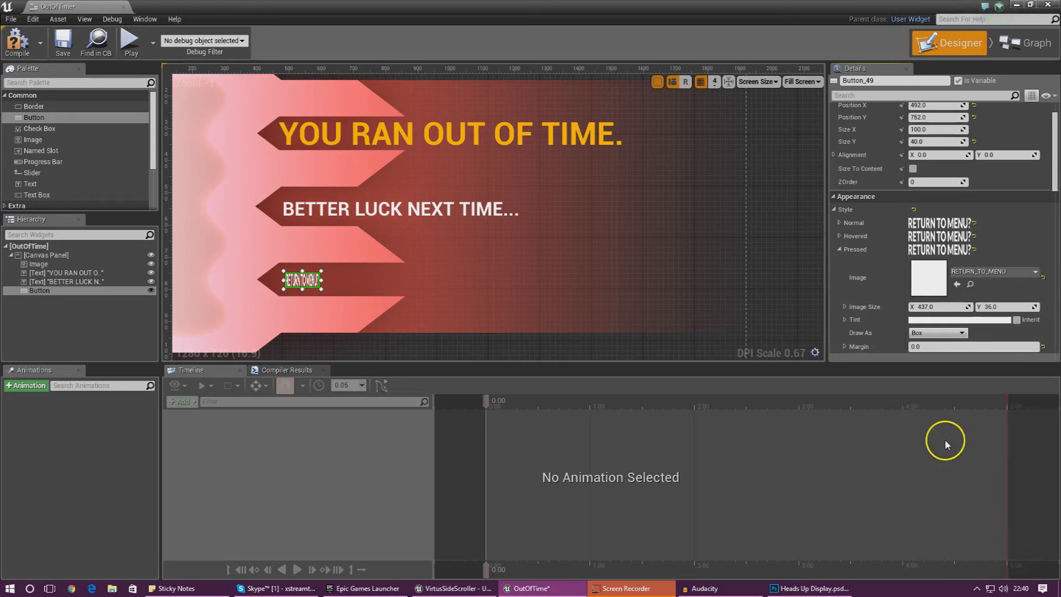
left_click(843, 249)
Tint the button's Hovered style image pale orange (sRGB FFE194FF)
left_click(840, 237)
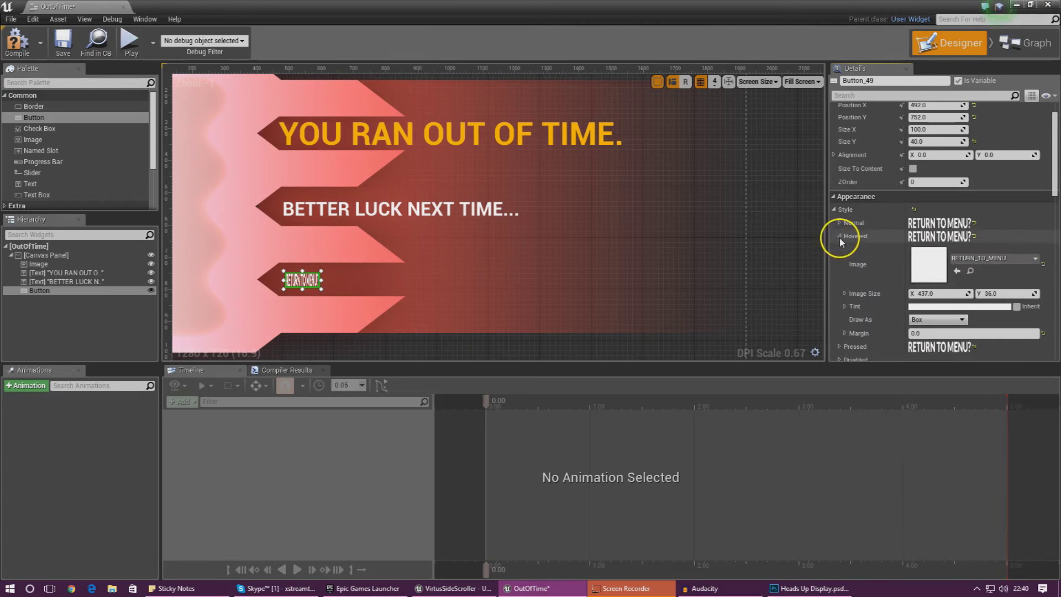
left_click(961, 307)
left_click_drag(808, 386, 817, 405)
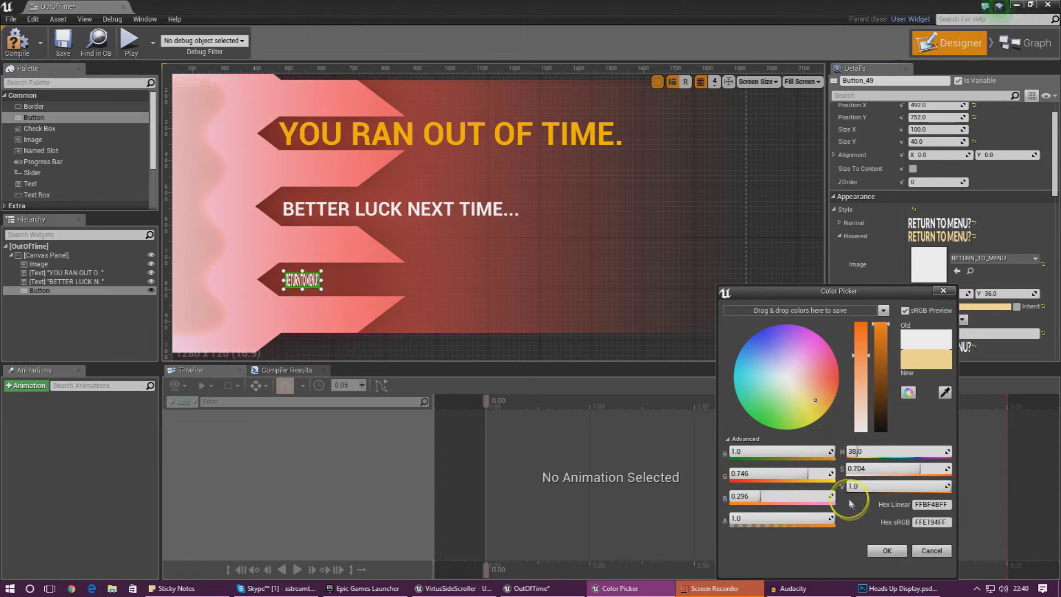
left_click(878, 550)
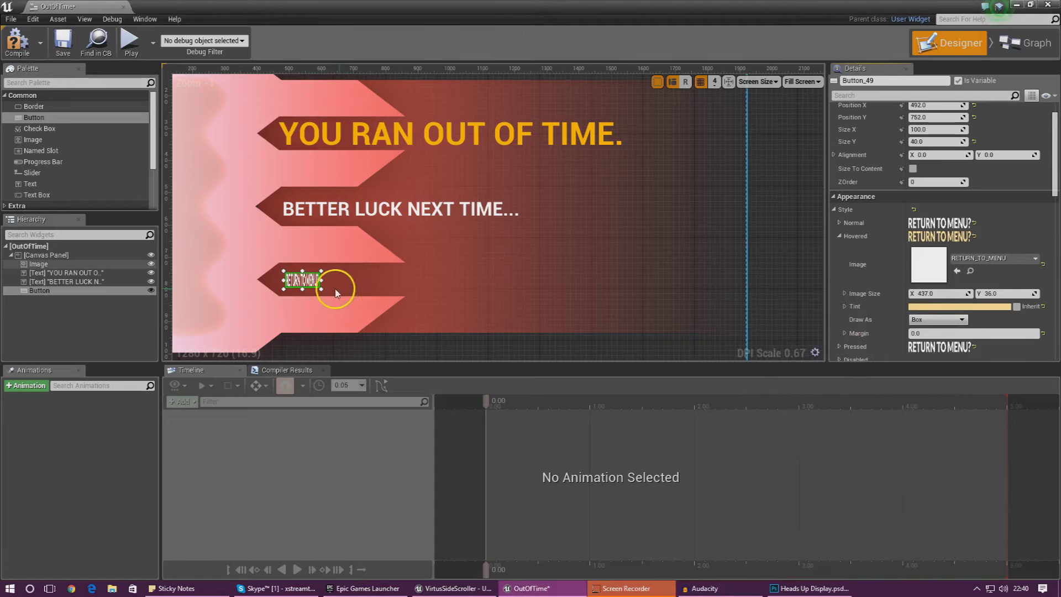
Widen the button in the lower notch until its "RETURN TO MENU?" image has readable proportions
left_click_drag(321, 288, 458, 291)
left_click(685, 204)
scroll(642, 227, "down", 4)
Add an OnClicked event for the "RETURN TO MENU?" button to the widget's event graph
left_click(560, 250)
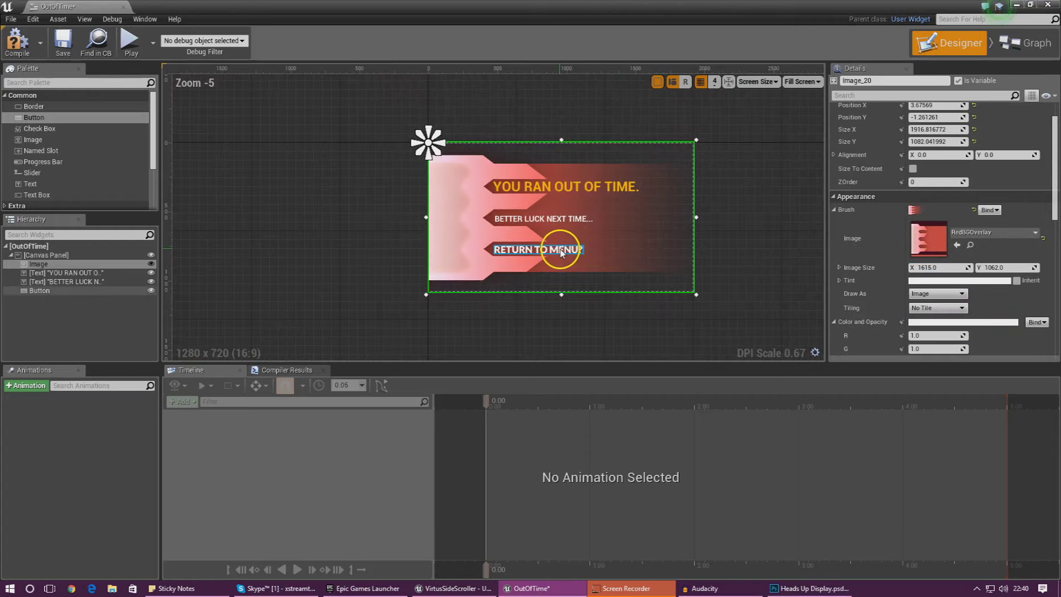
scroll(942, 237, "down", 3)
scroll(945, 244, "down", 10)
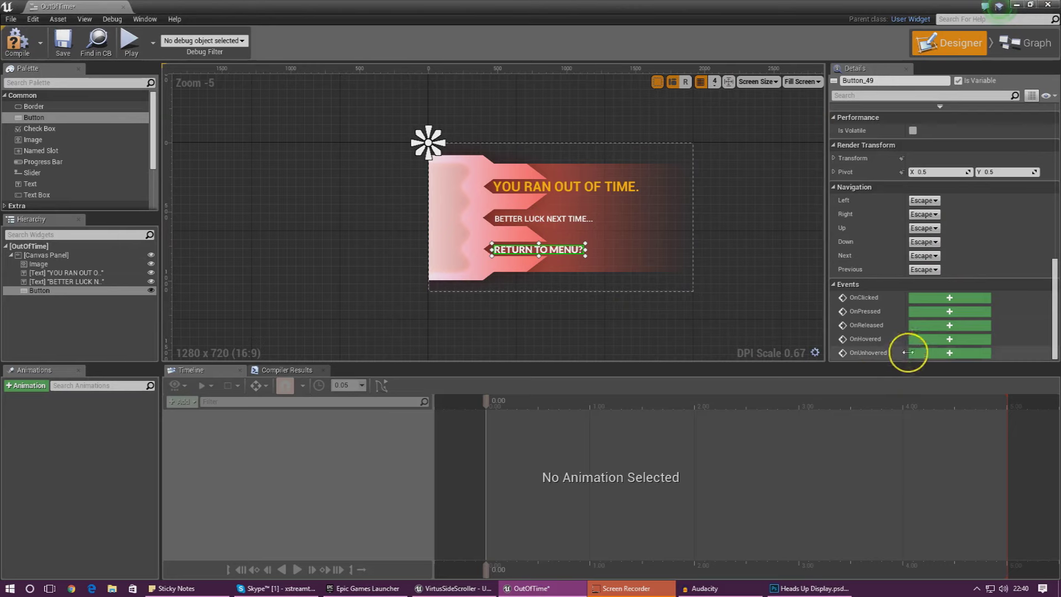
left_click(936, 302)
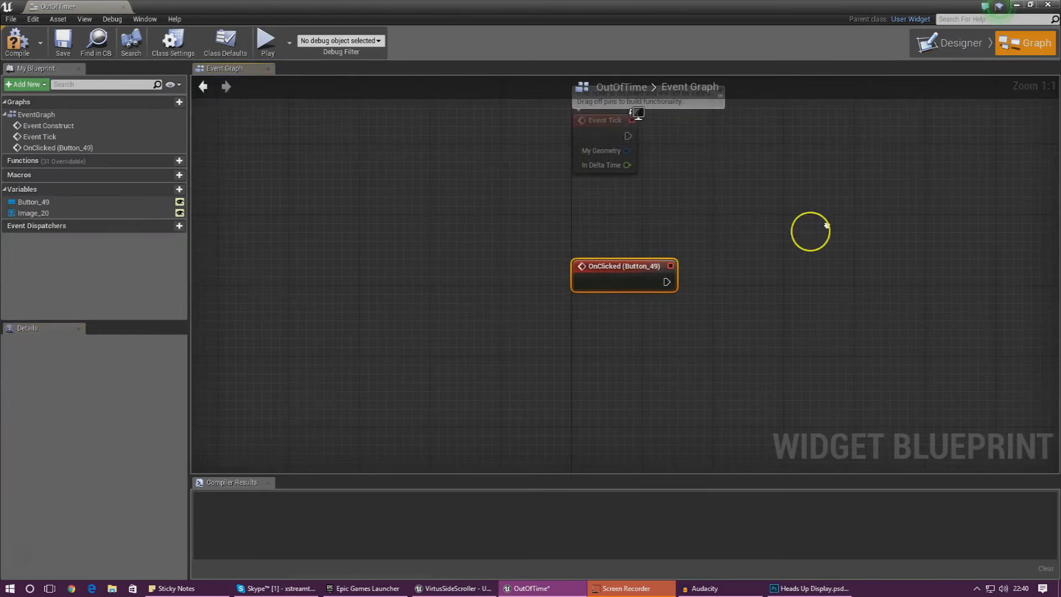
Connect an Open Level node to the OnClicked event and place it above and beside the event
left_click_drag(483, 360, 667, 331)
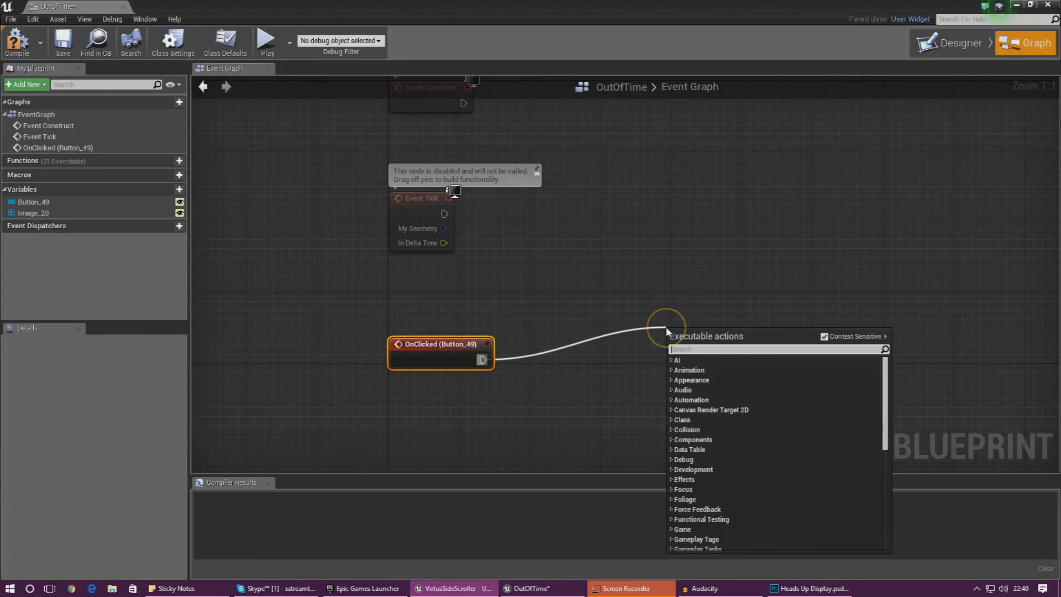
type("op")
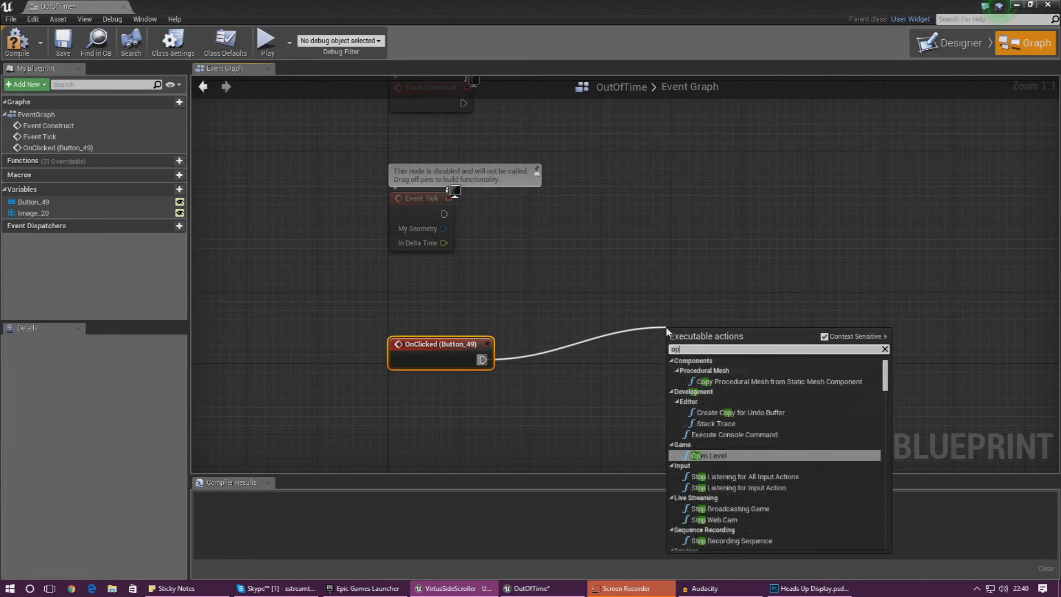
type("en lev")
key("Return")
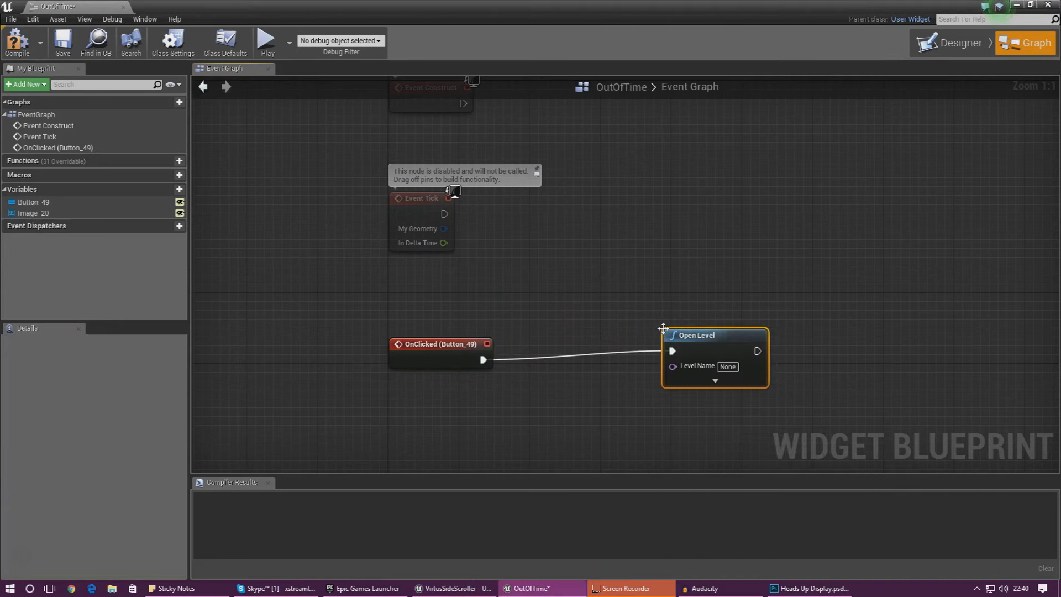
left_click_drag(711, 339, 615, 277)
Look up the main menu map's name among the project's saved levels without opening one
key("super+Down")
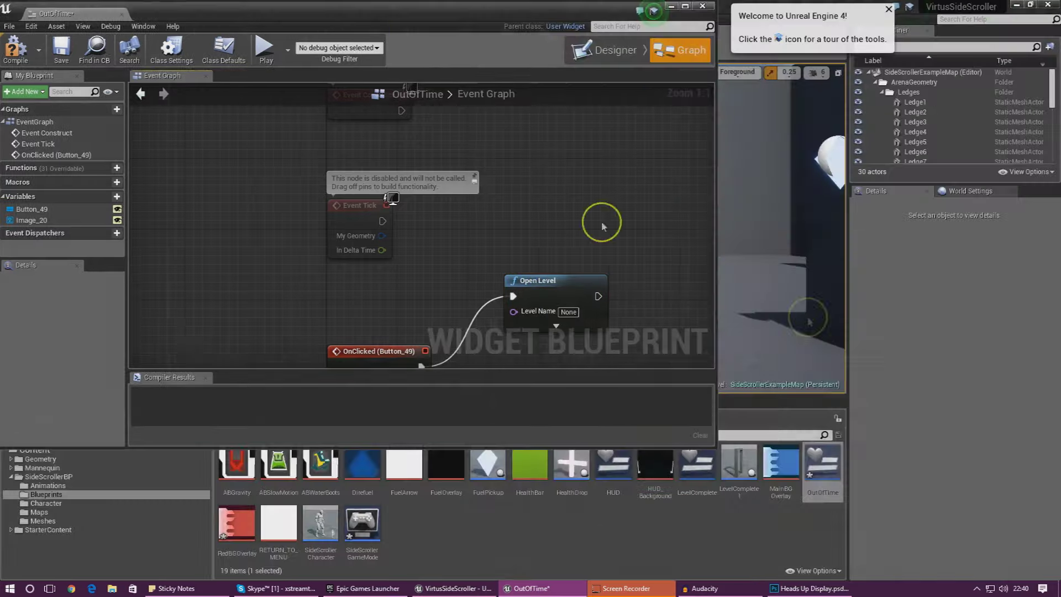
left_click(11, 19)
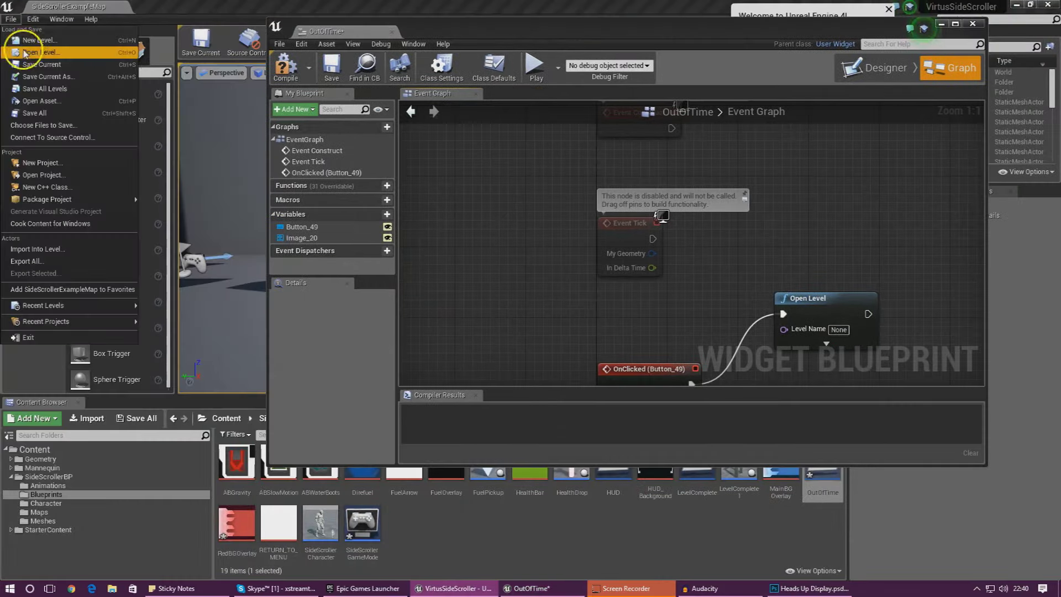
left_click(33, 53)
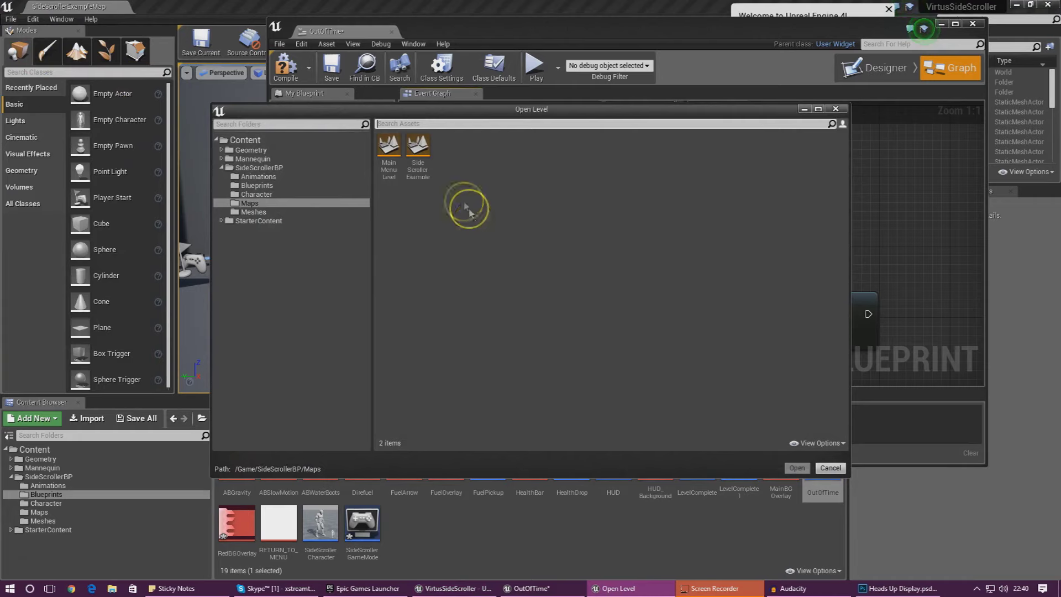
left_click(836, 109)
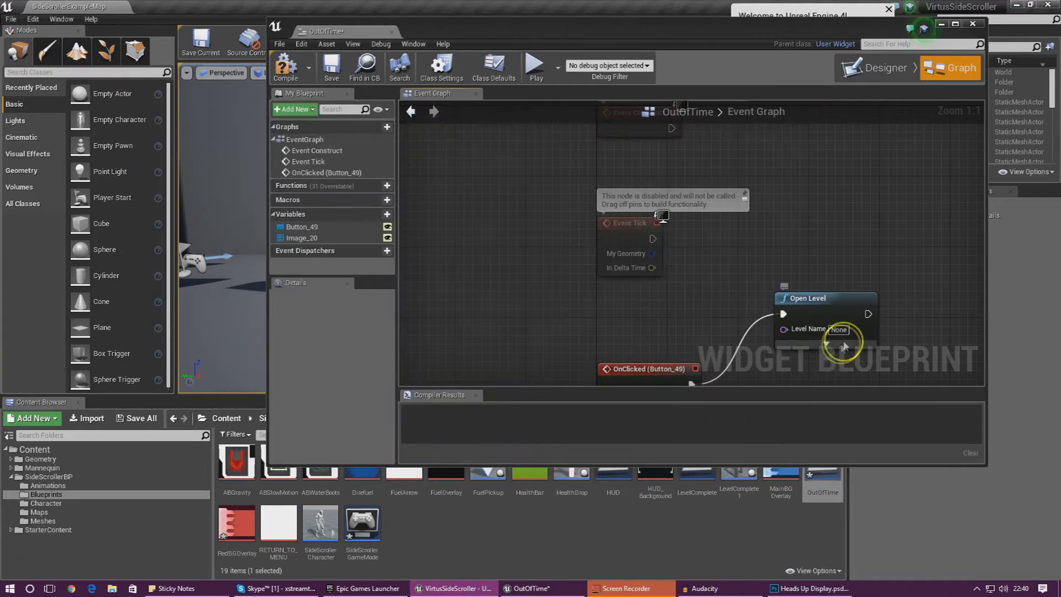
Set the Open Level node's Level Name to MainMenuLevel, compile the OutOfTime widget and close it
left_click(840, 330)
type("MainMenulevel")
key("Return")
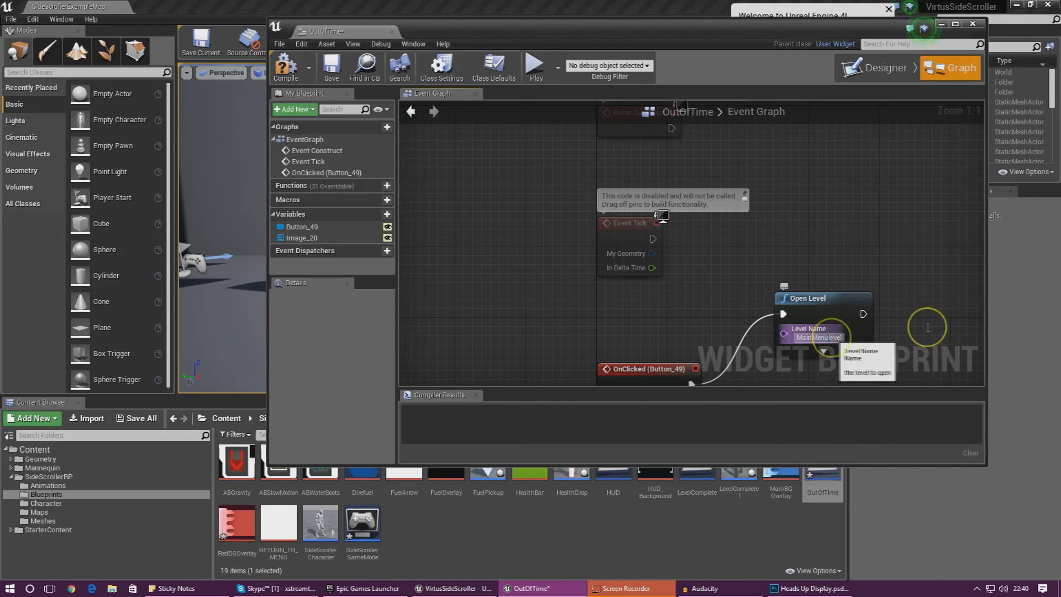
key("BackSpace")
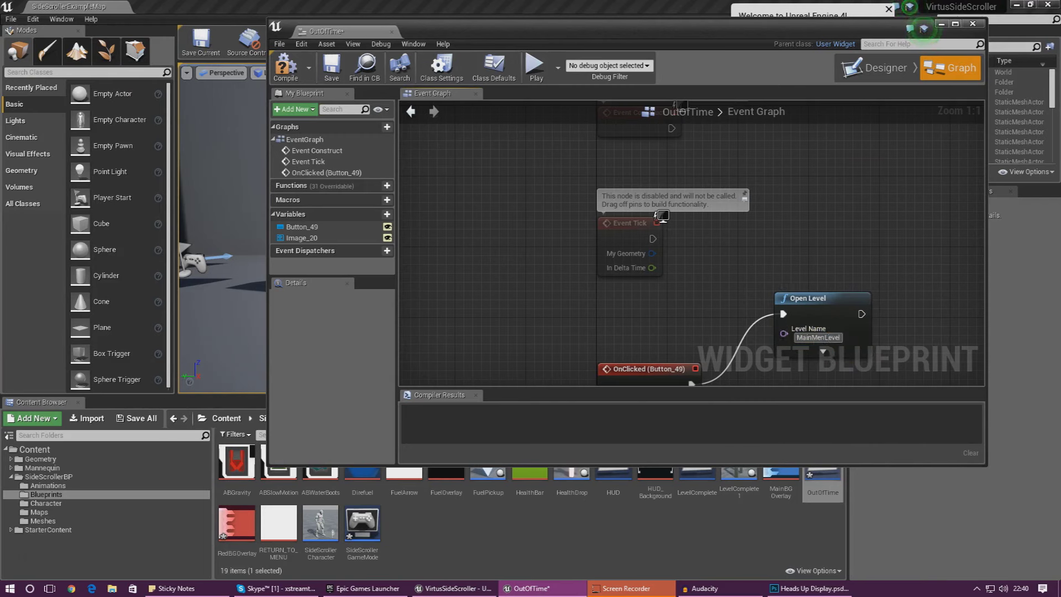
type("u")
left_click(282, 61)
left_click(392, 32)
Play-test the side-scroller level until the timer runs out and the out-of-time screen shows, and stop the session
left_click(550, 38)
key("d")
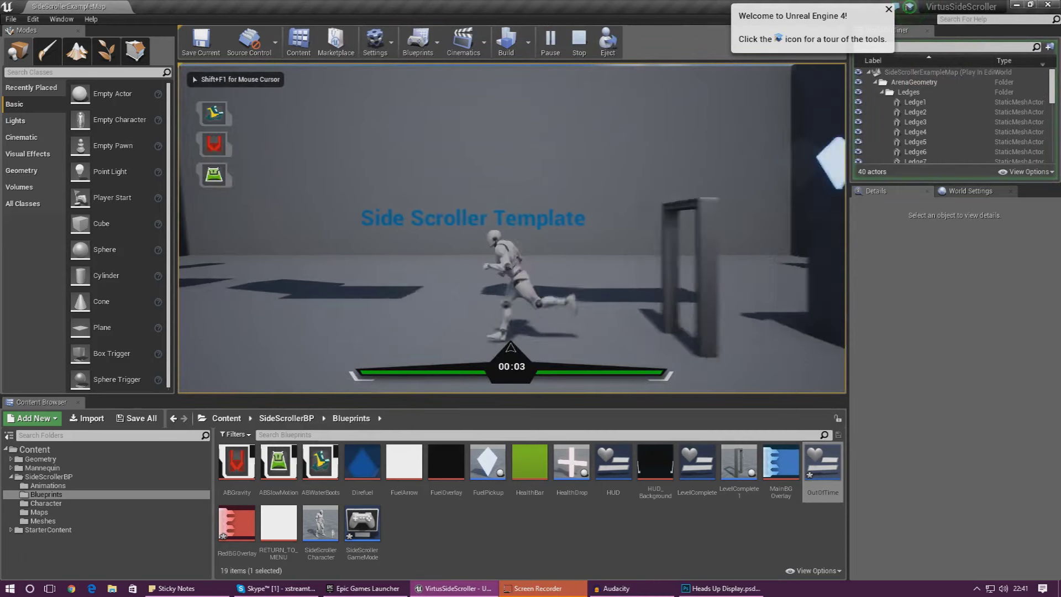
key("d")
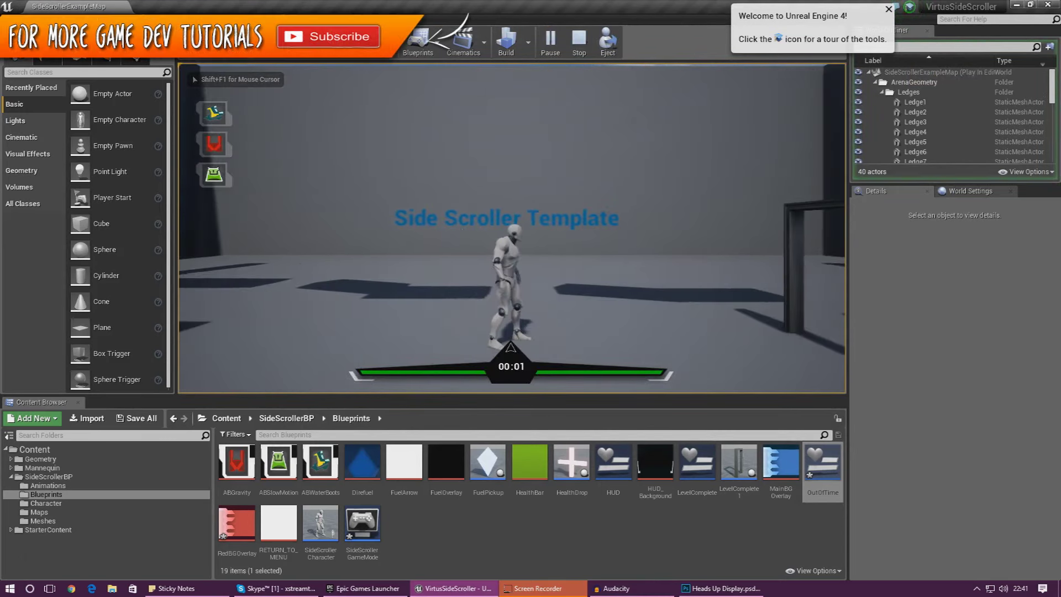
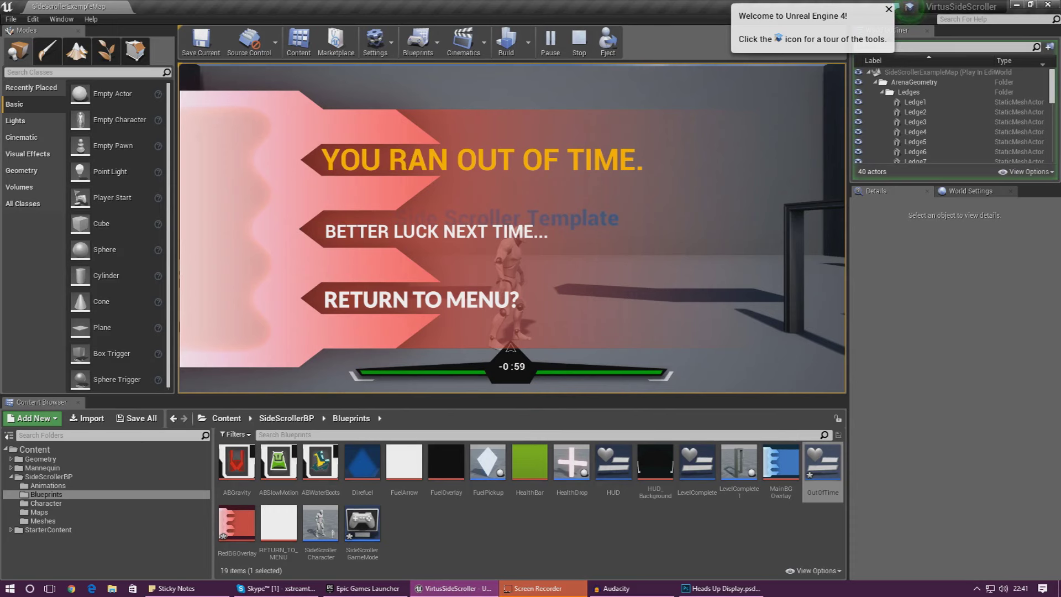
key("Escape")
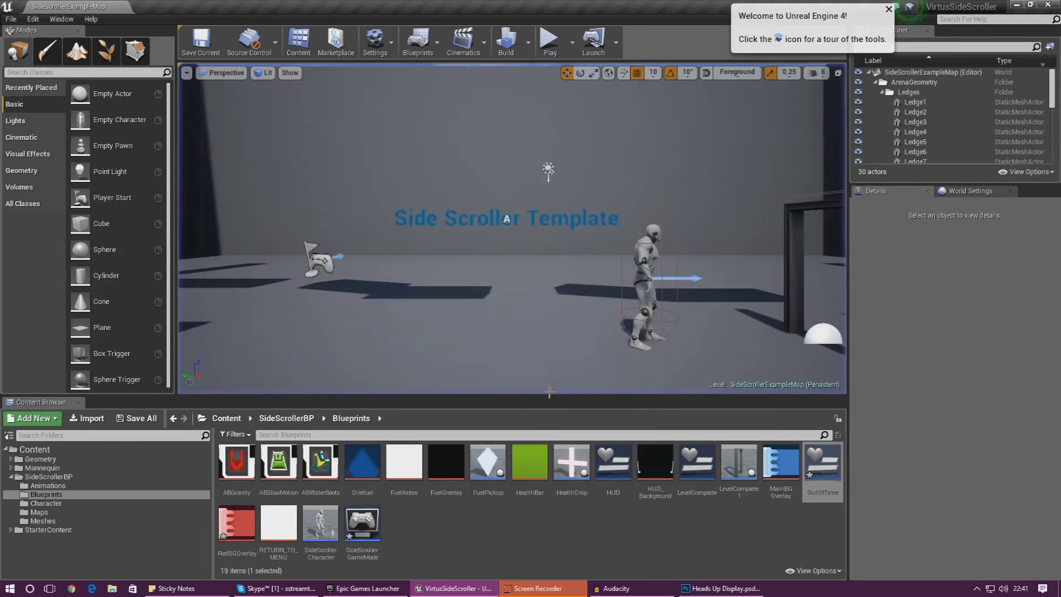
Reopen the OutOfTime widget's event graph and connect a Cast To PlayerController node to Event Construct
double_click(836, 485)
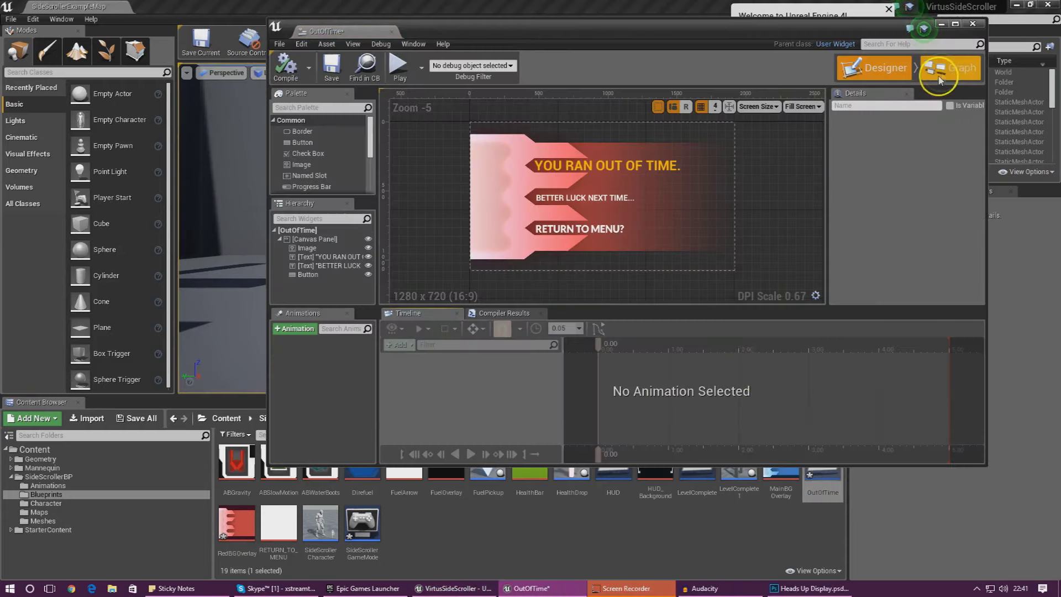
left_click(943, 67)
scroll(735, 188, "down", 4)
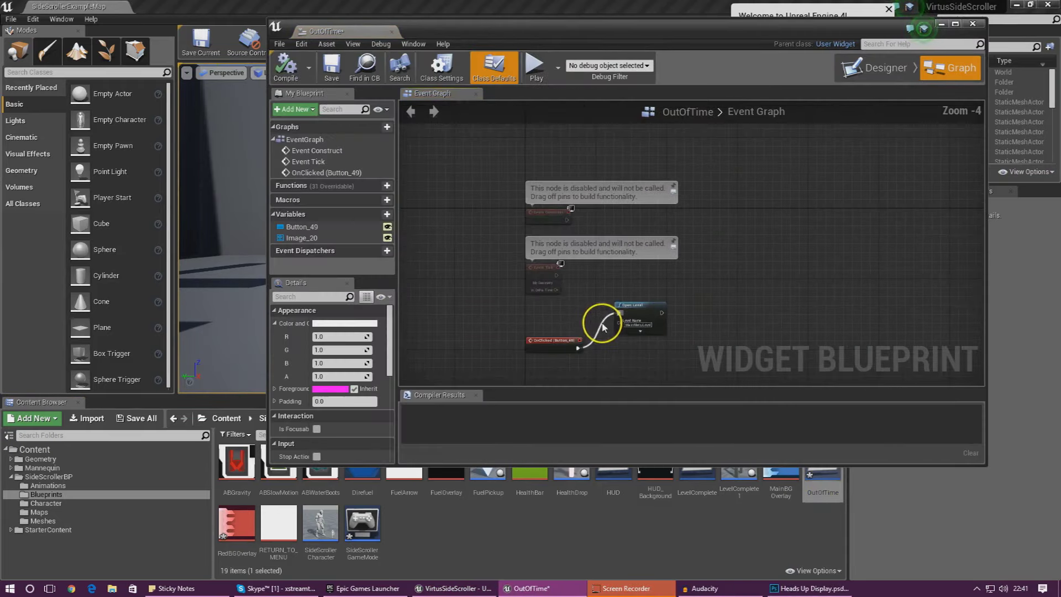
scroll(691, 290, "up", 4)
right_click_drag(572, 275, 680, 310)
scroll(632, 232, "down", 4)
scroll(635, 199, "up", 2)
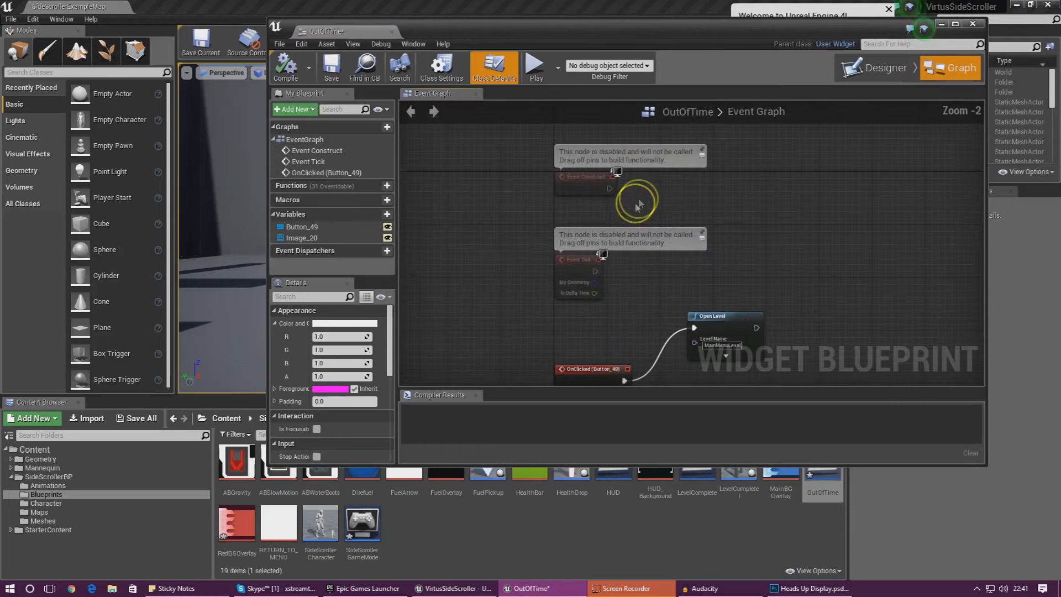
right_click_drag(636, 199, 590, 215)
left_click_drag(547, 211, 664, 174)
type("c")
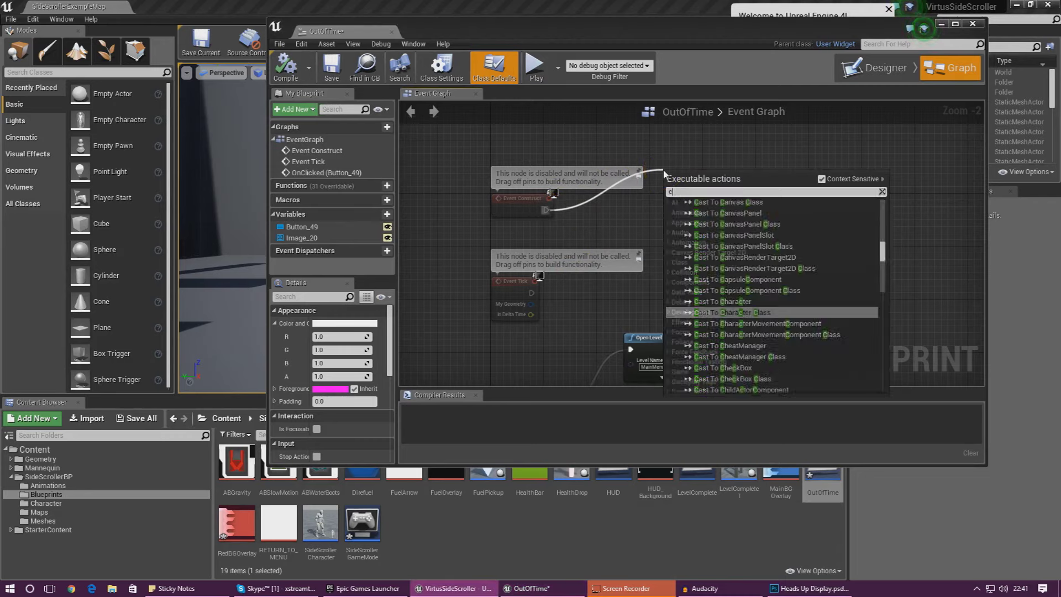
type("ast to playercontr")
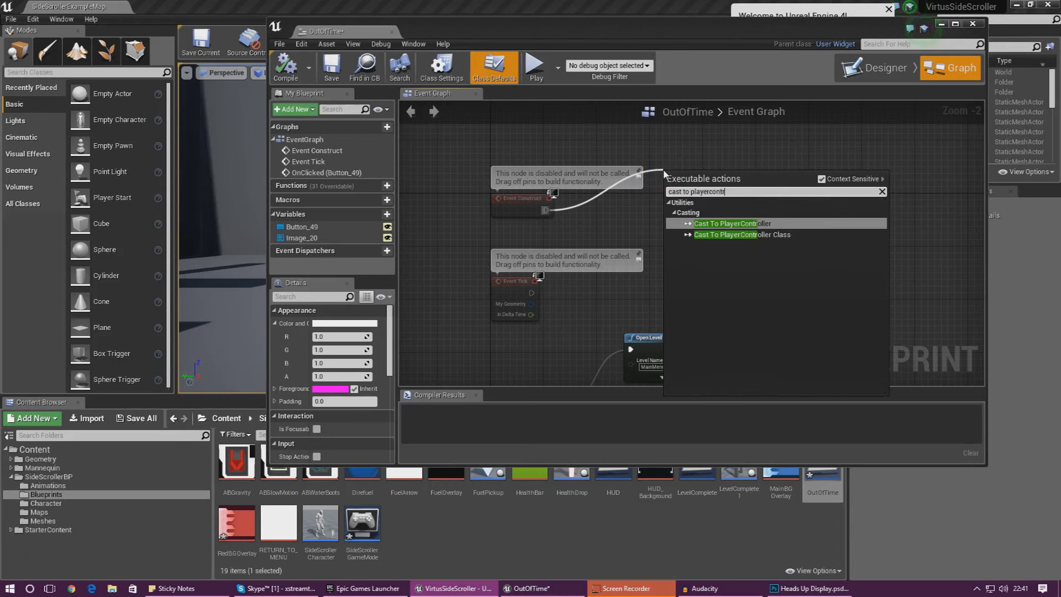
key("Return")
Add a Set Show Mouse Cursor node from the cast's player controller output, enabled and run after the cast
left_click_drag(752, 213, 781, 207)
type("set mouse")
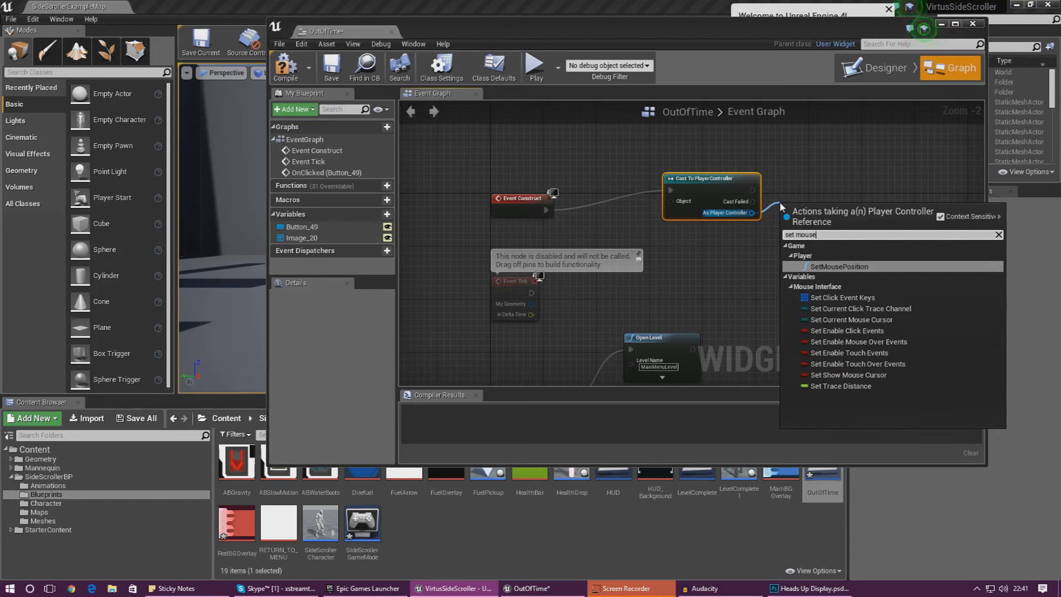
left_click(824, 374)
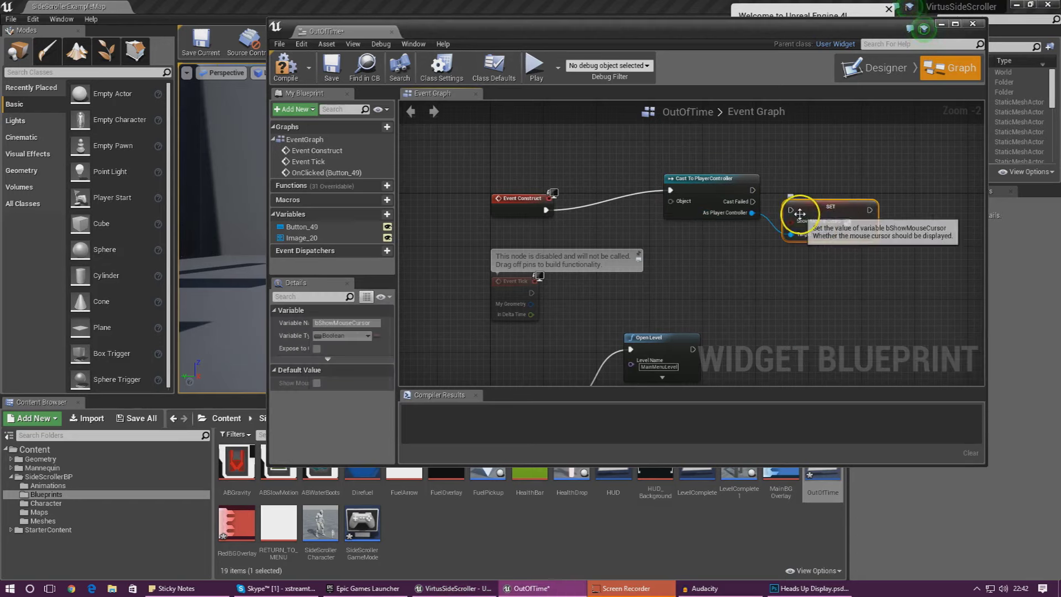
left_click_drag(791, 210, 753, 190)
Feed a Get Player Controller node into the cast's Object input, place it above Event Construct and compile the widget
left_click_drag(677, 205, 603, 177)
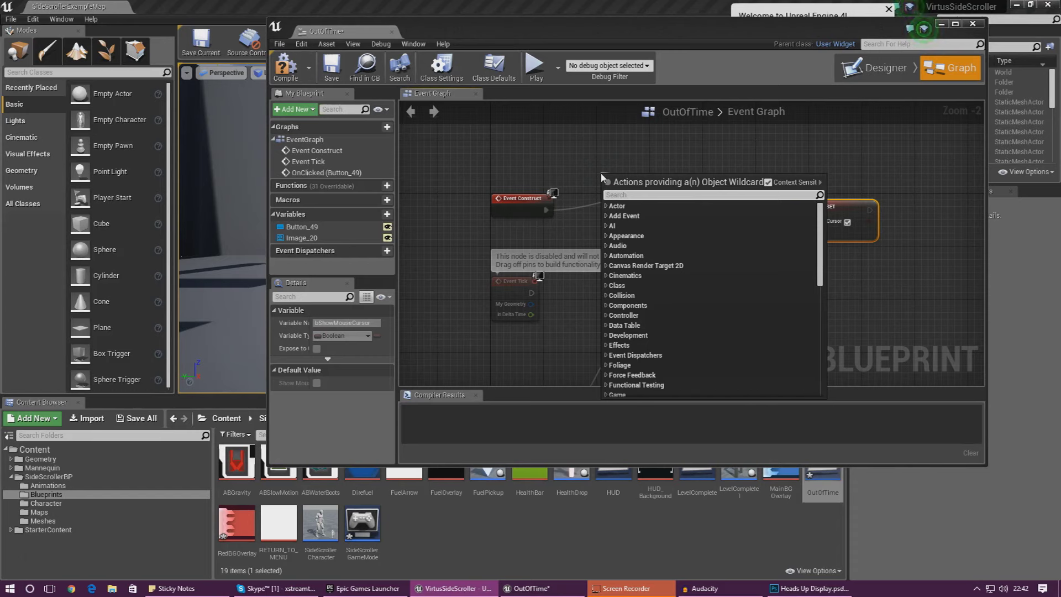
type("cast to th")
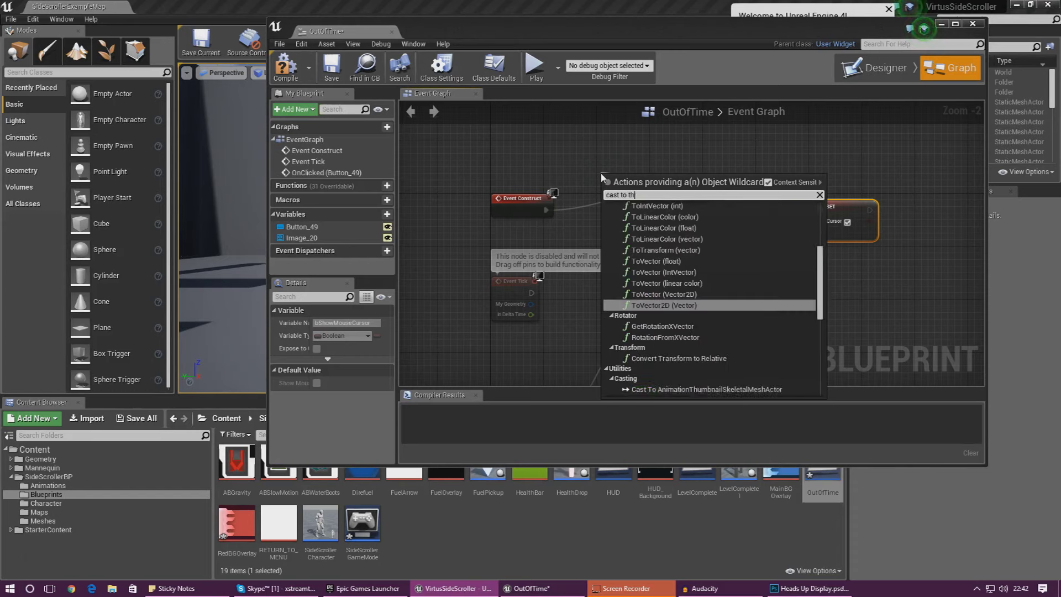
type("irdget")
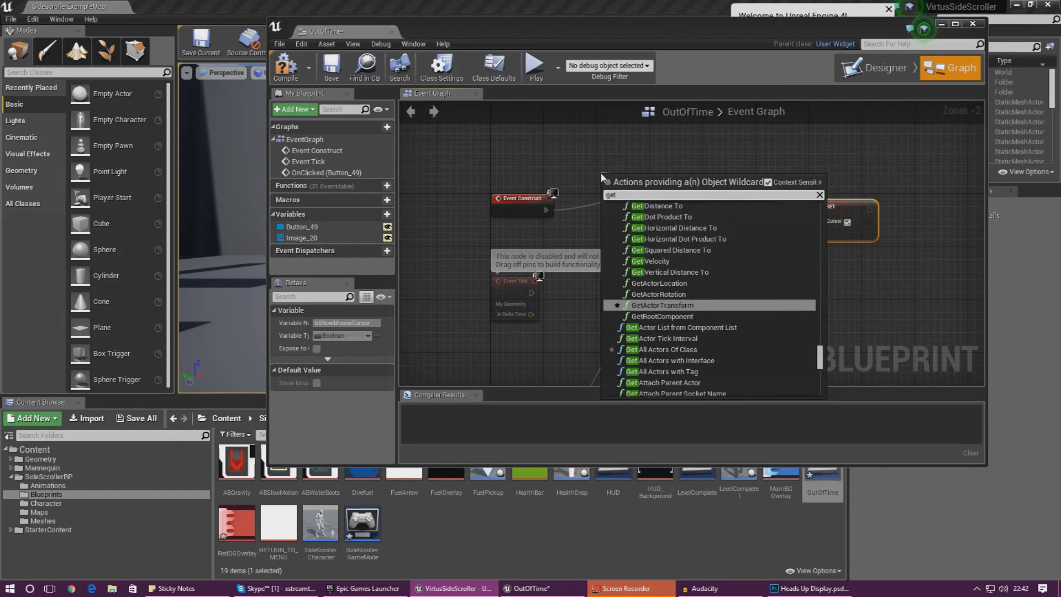
type(" paly")
type("e")
key("BackSpace")
key("BackSpace")
key("BackSpace")
type("layer controller")
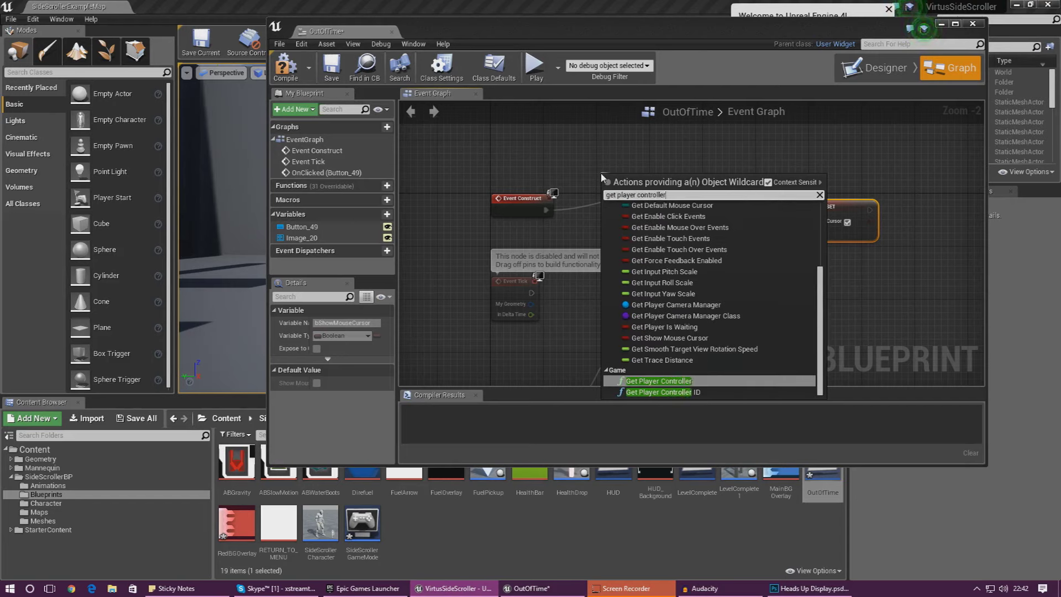
left_click(676, 381)
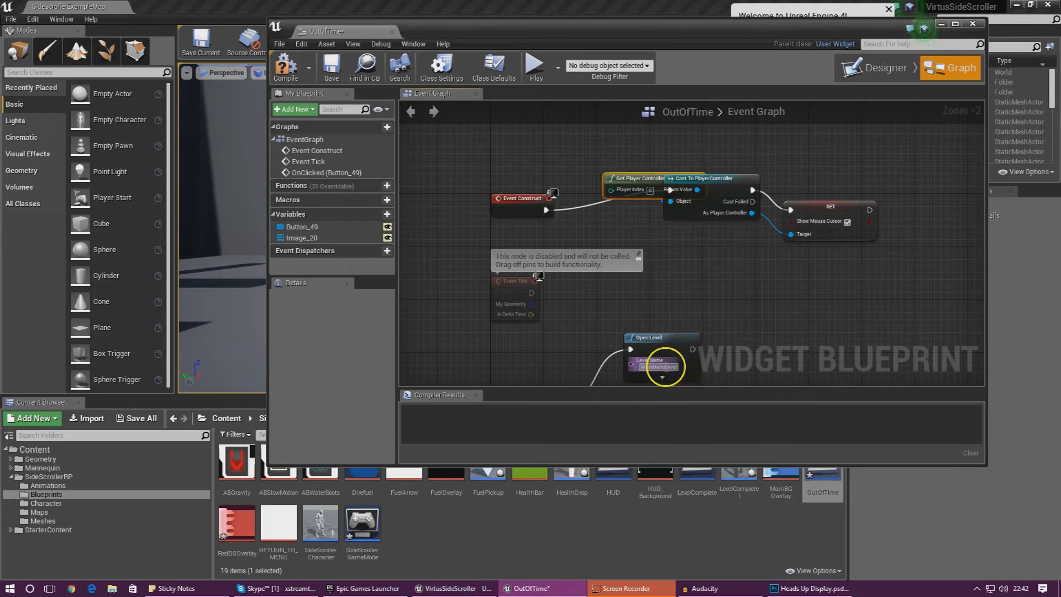
left_click_drag(628, 183, 523, 143)
left_click(291, 65)
left_click(417, 18)
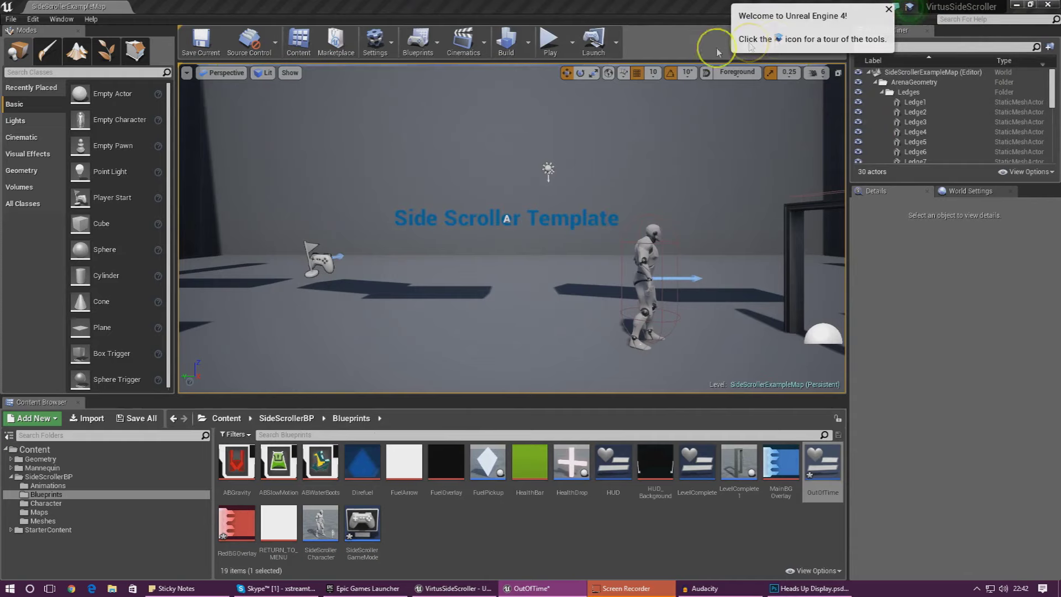
Play-test the level until time runs out, choose "RETURN TO MENU?" with the mouse cursor, and stop the session
left_click(550, 40)
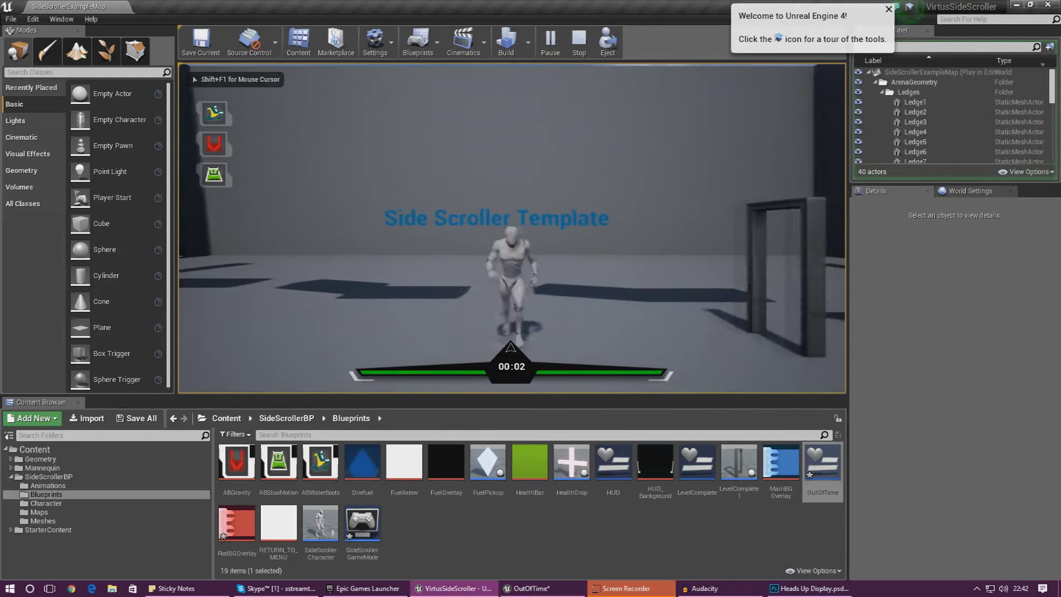
left_click(572, 191)
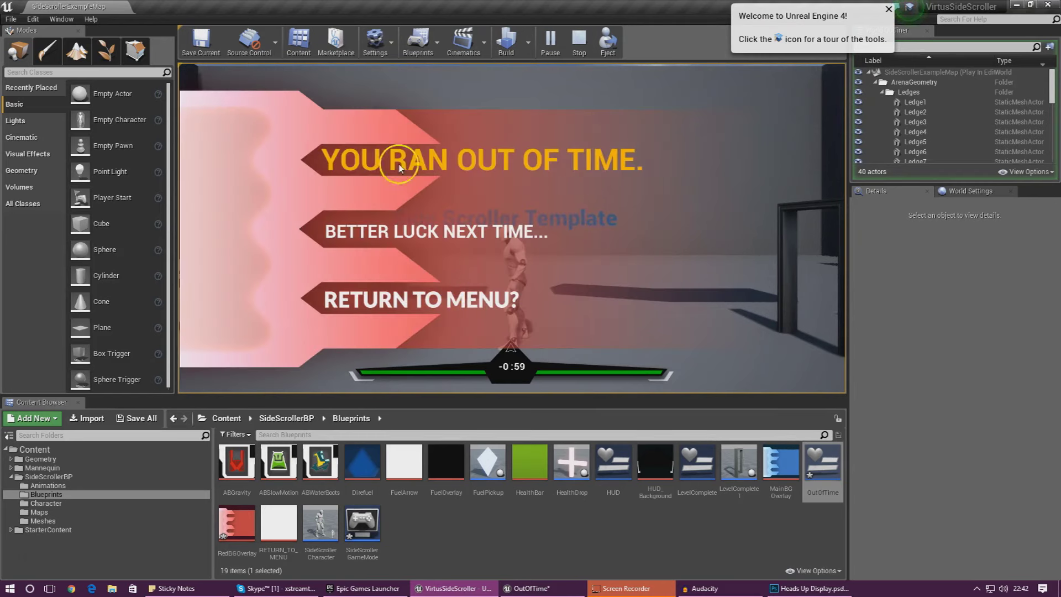
left_click(386, 300)
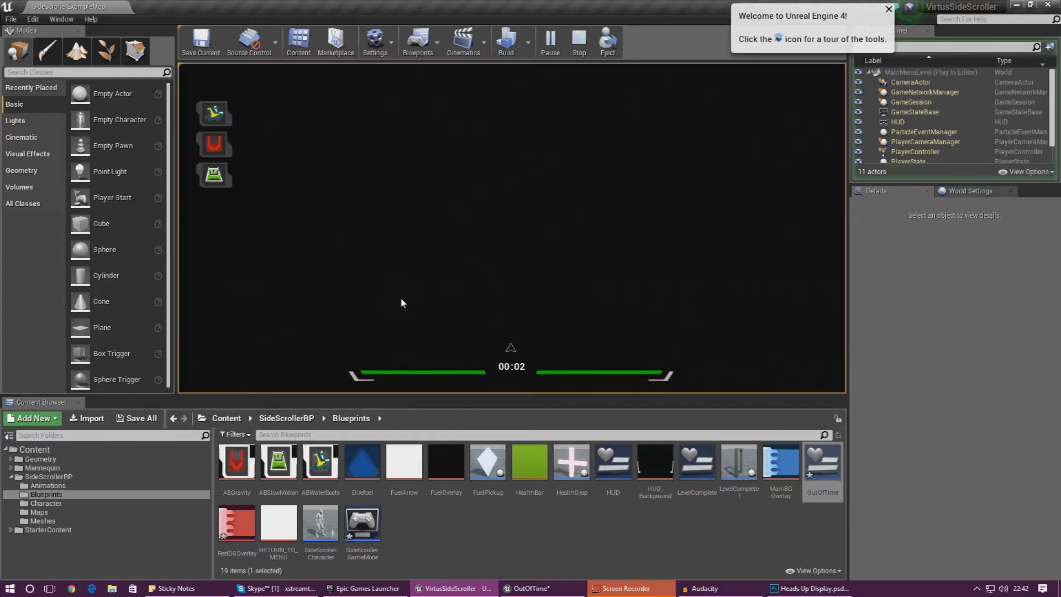
key("Escape")
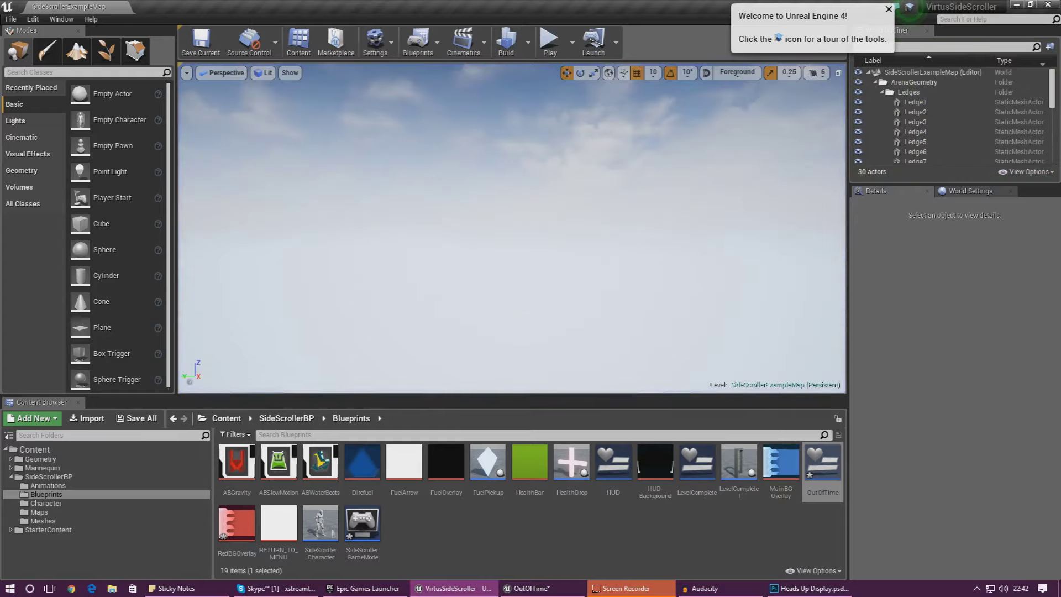
Close the OutOfTime widget blueprint and open the event graph of the LevelComplete widget
key("alt+Tab")
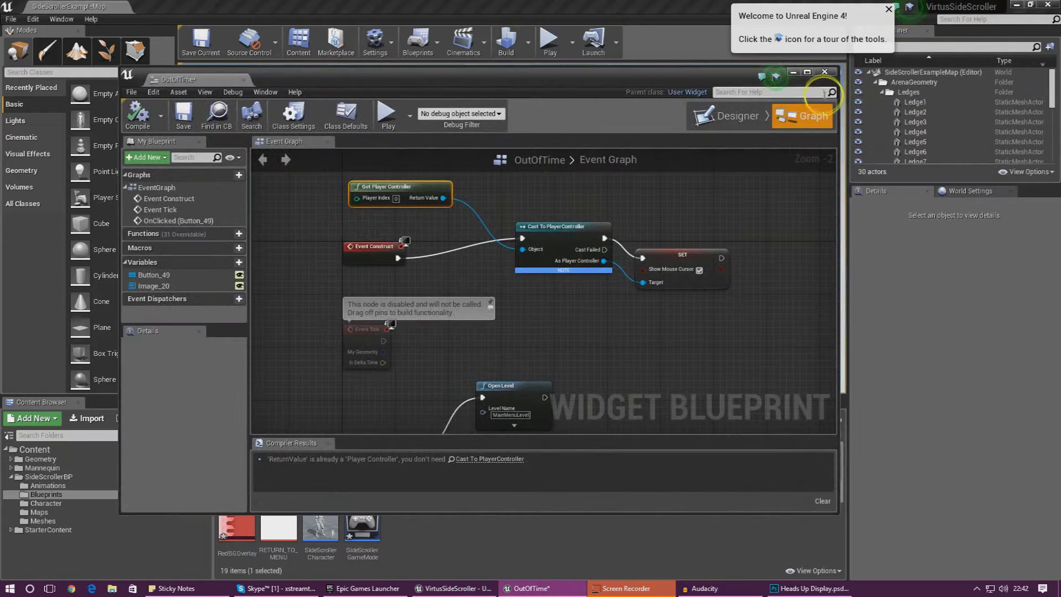
left_click(825, 72)
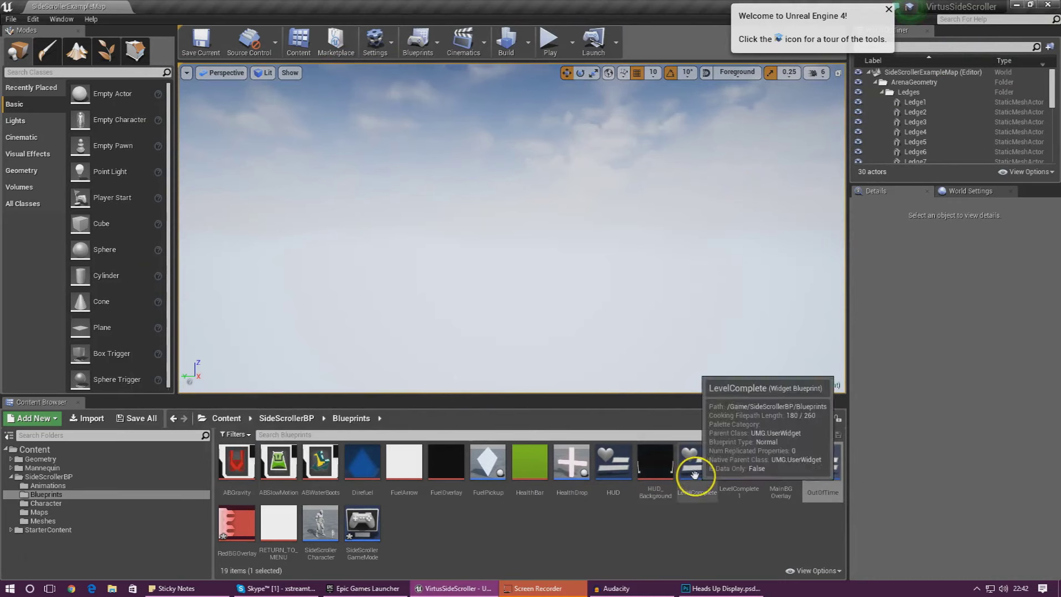
double_click(697, 473)
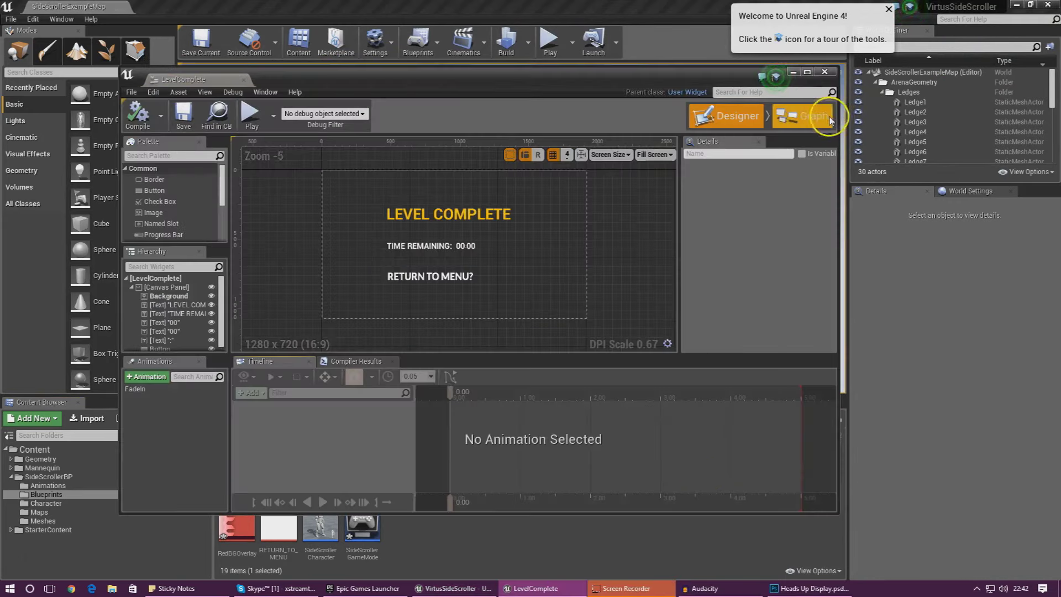
left_click(813, 117)
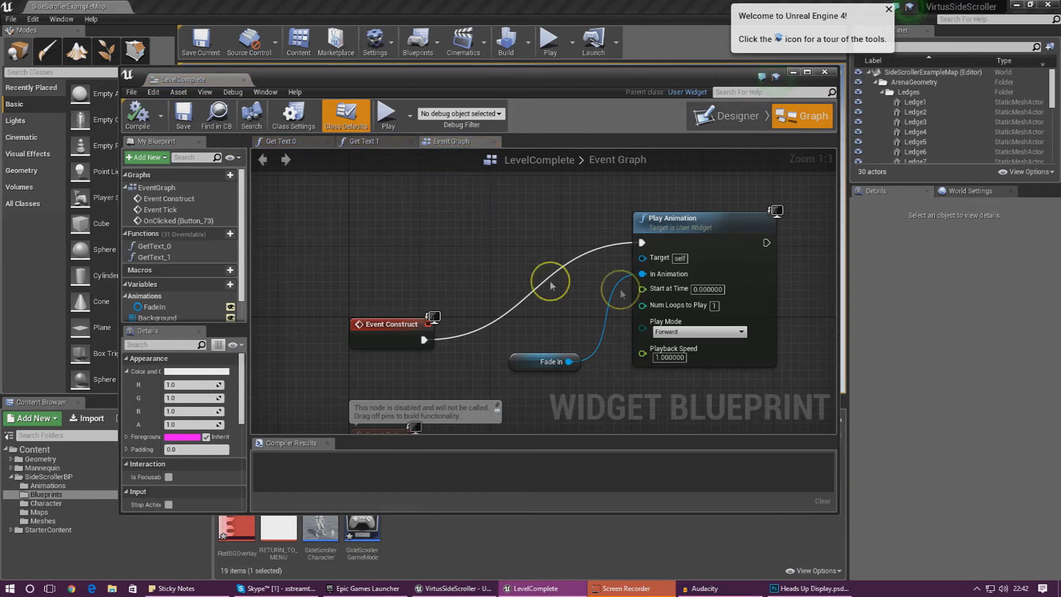
Add a Cast To PlayerController node that runs after Play Animation in the Event Construct chain
right_click_drag(572, 185, 483, 173)
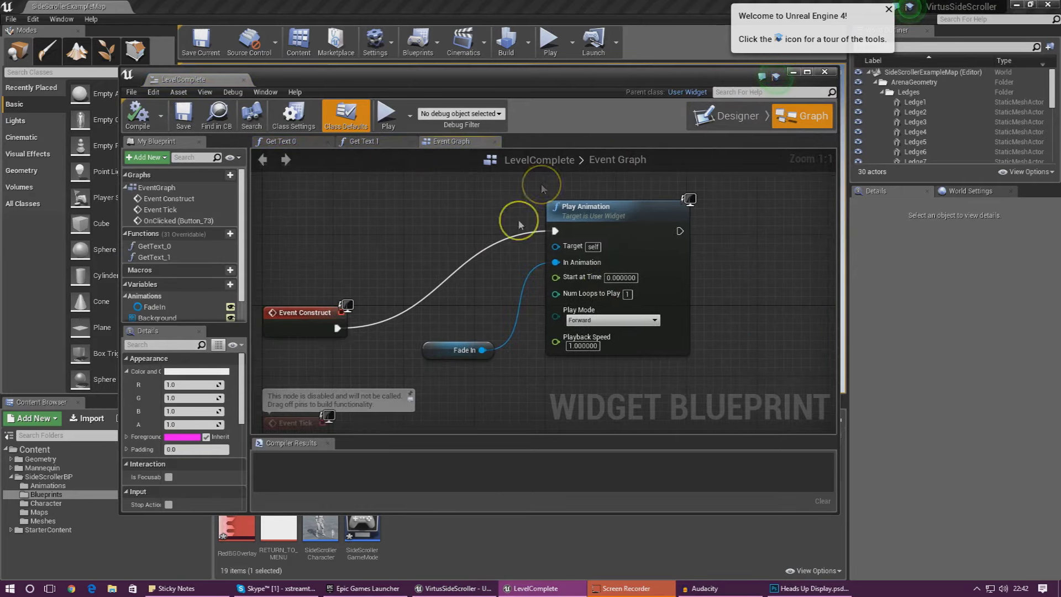
left_click_drag(338, 328, 754, 230)
type("cast to")
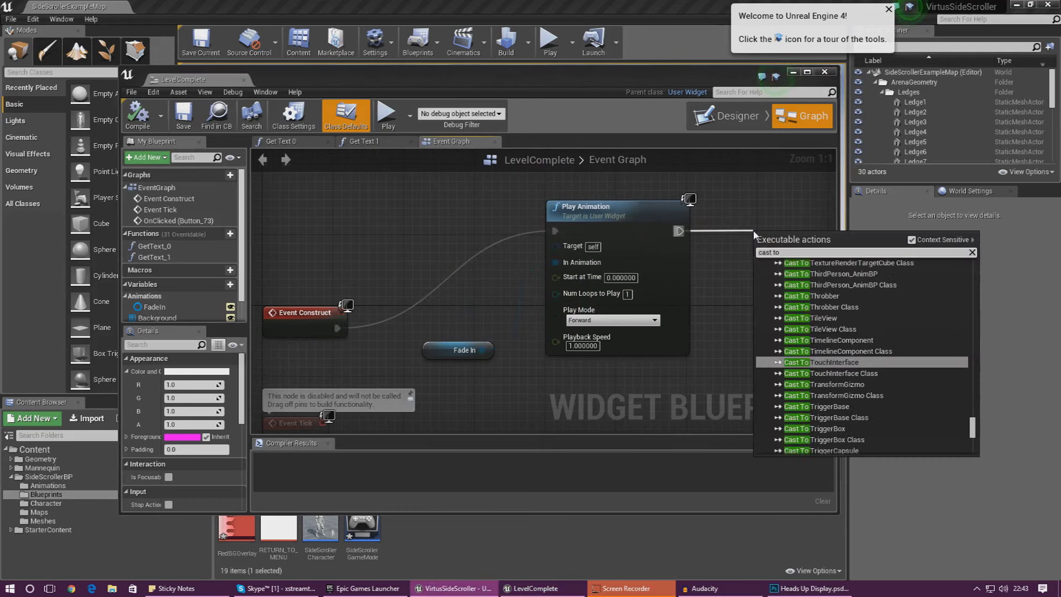
type(" player con")
key("Return")
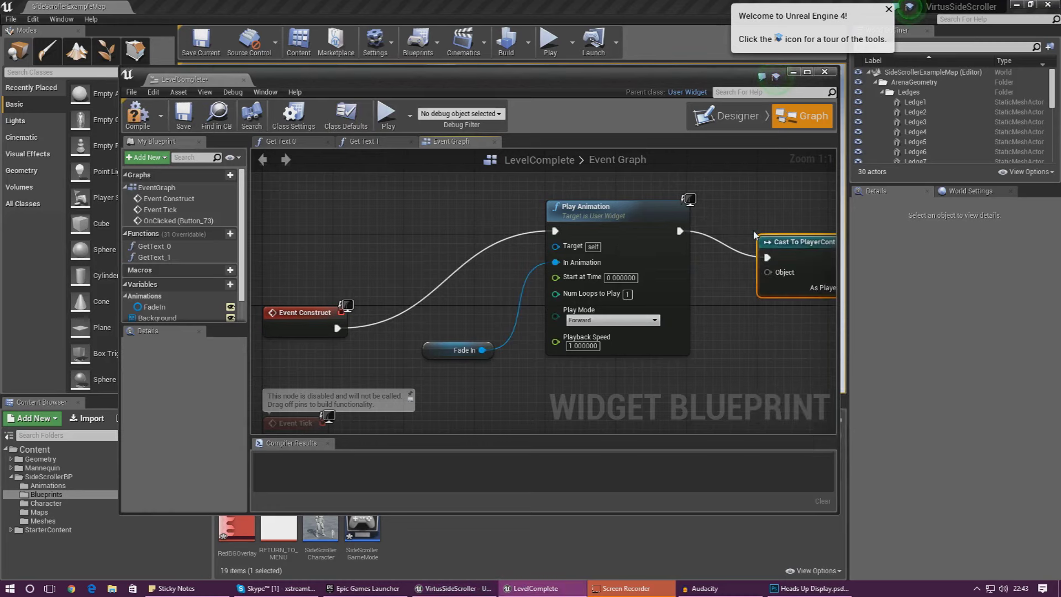
Feed a Get Player Controller node into the Object input of the new Cast To PlayerController node
right_click_drag(796, 232, 504, 337)
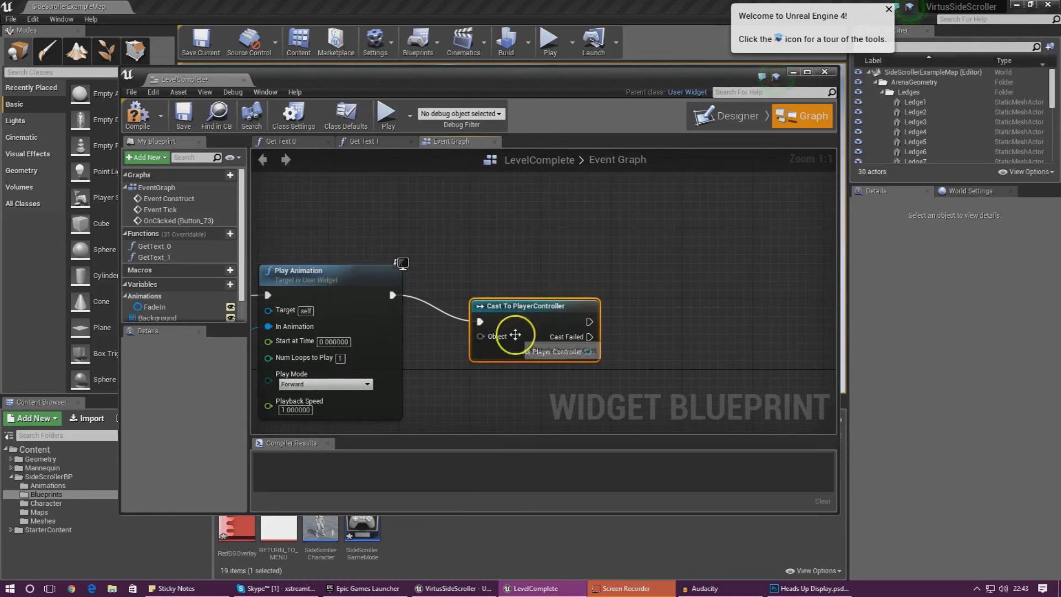
left_click_drag(510, 332, 461, 212)
type("get player control")
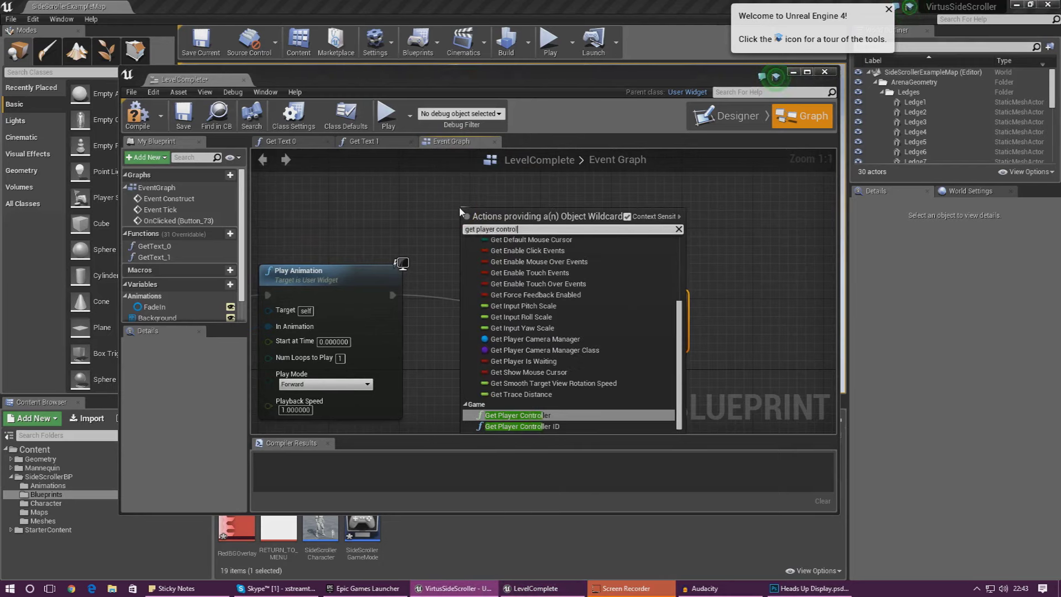
key("Return")
Add a Set Show Mouse Cursor node from the cast's player controller output, enabled and run after the cast, then compile and close the widget
left_click_drag(677, 343, 758, 331)
type("show mouse")
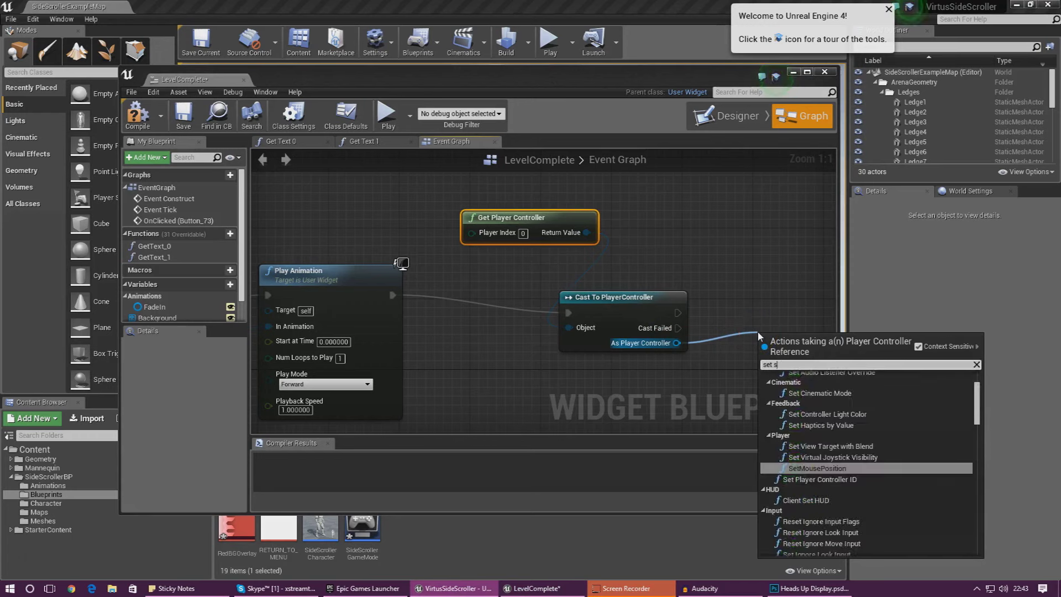
key("Return")
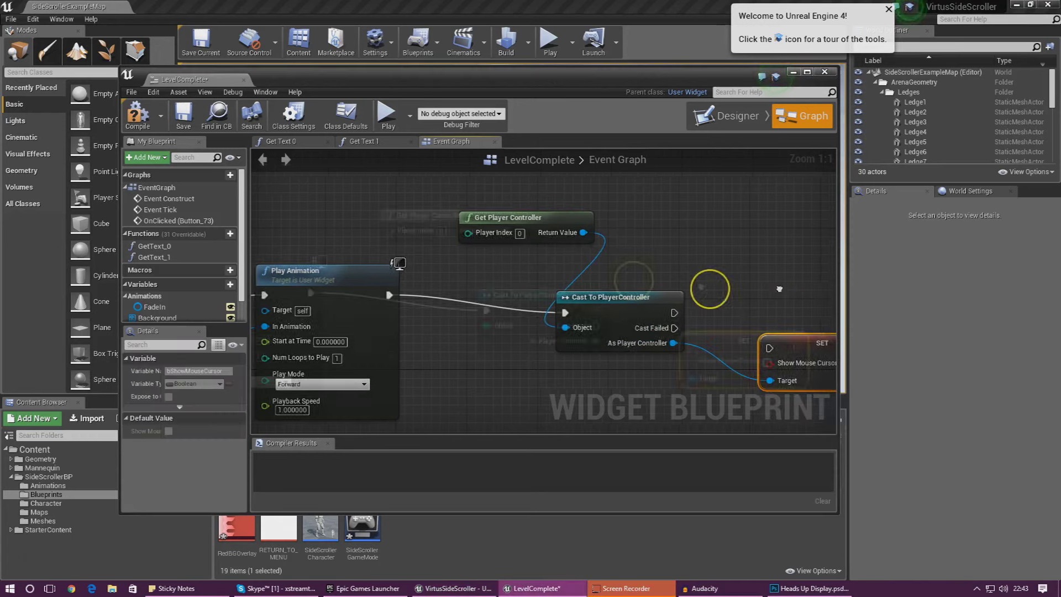
right_click_drag(711, 284, 569, 271)
left_click_drag(631, 335, 536, 299)
left_click(139, 117)
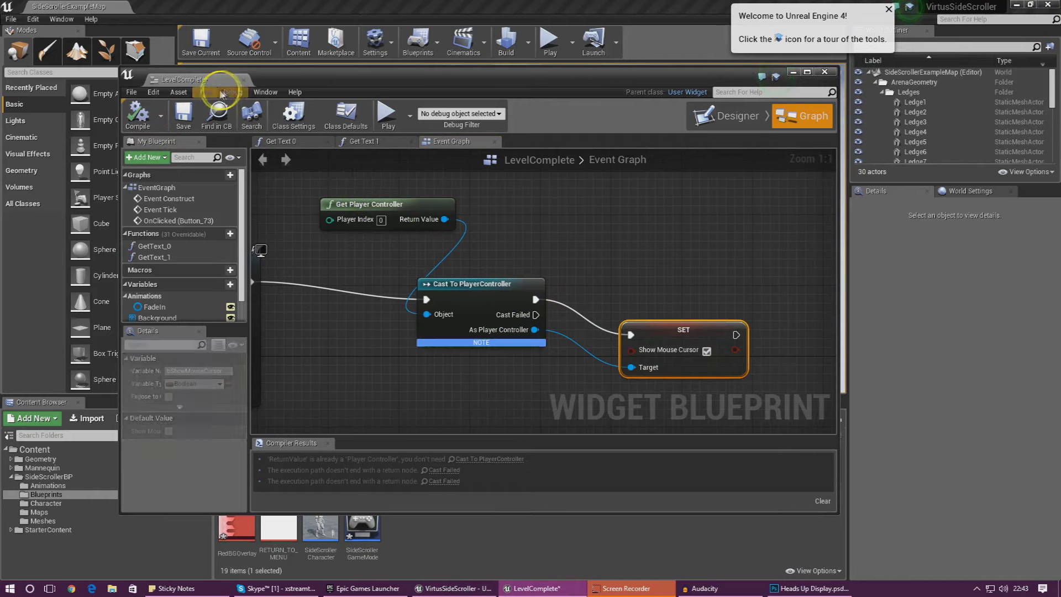
left_click(243, 79)
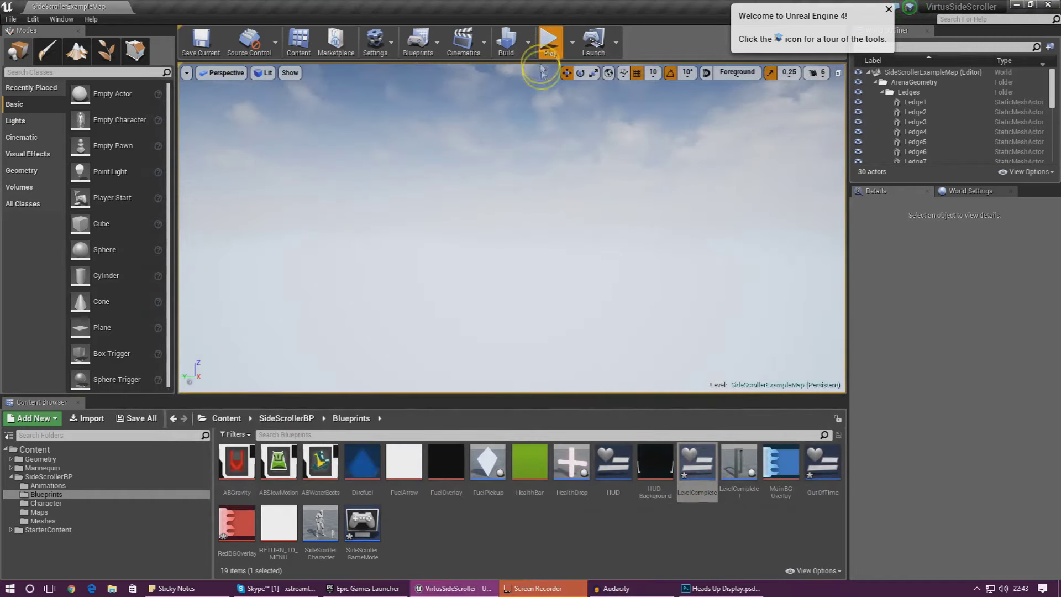
Play-test the level to the LEVEL COMPLETE screen, try "RETURN TO MENU?" with the mouse cursor, and stop the session
left_click(546, 55)
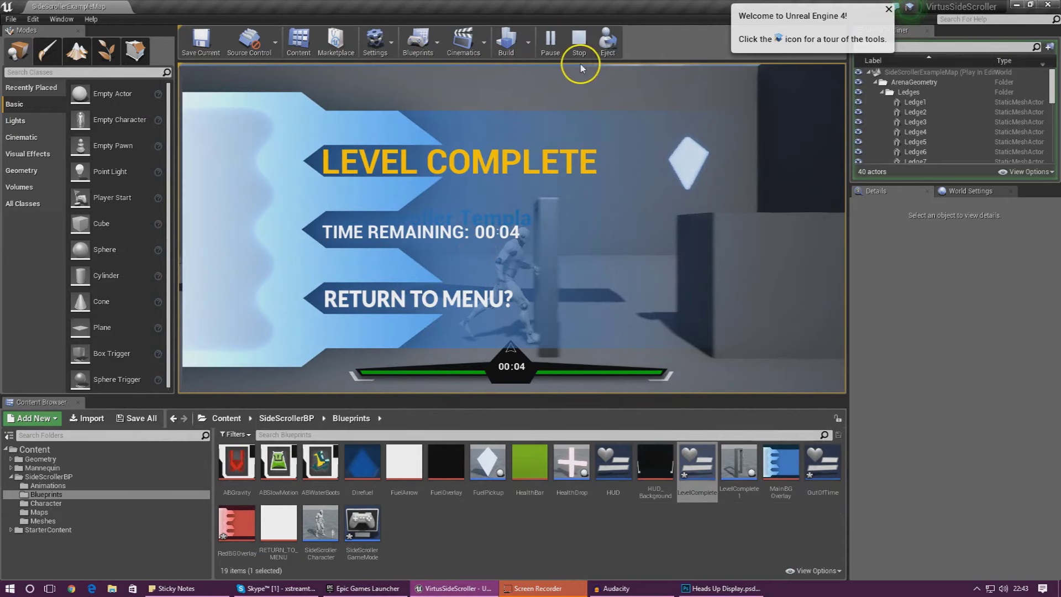
key("alt+Tab")
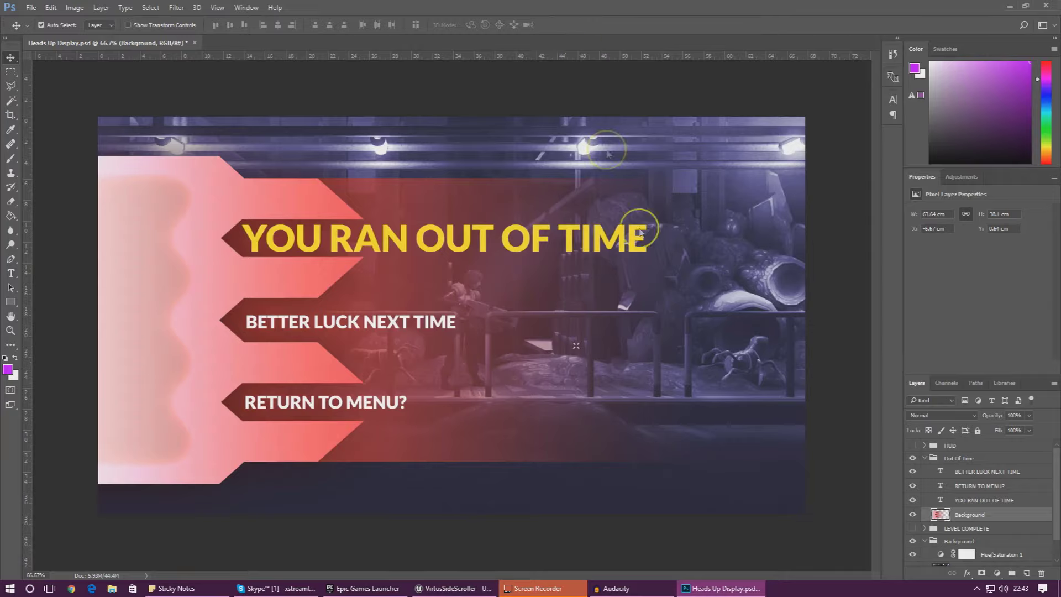
key("alt+Tab")
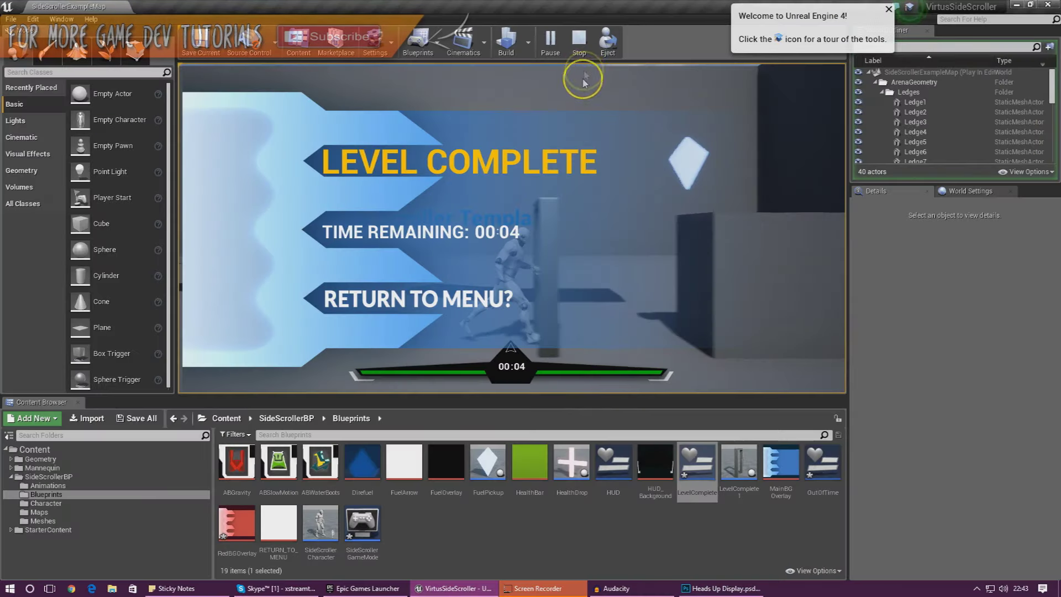
left_click(412, 300)
left_click(576, 44)
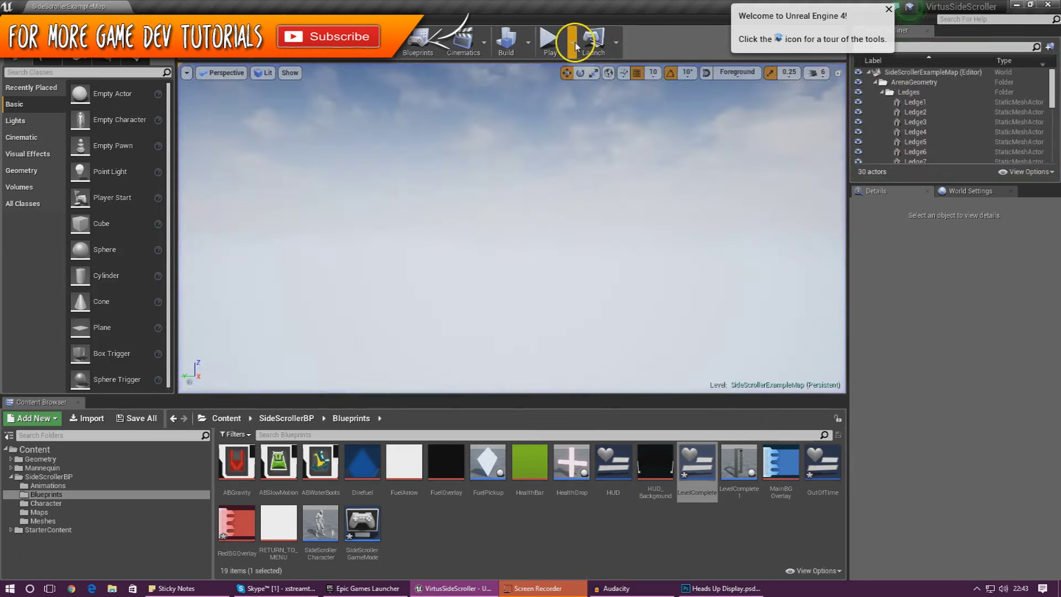